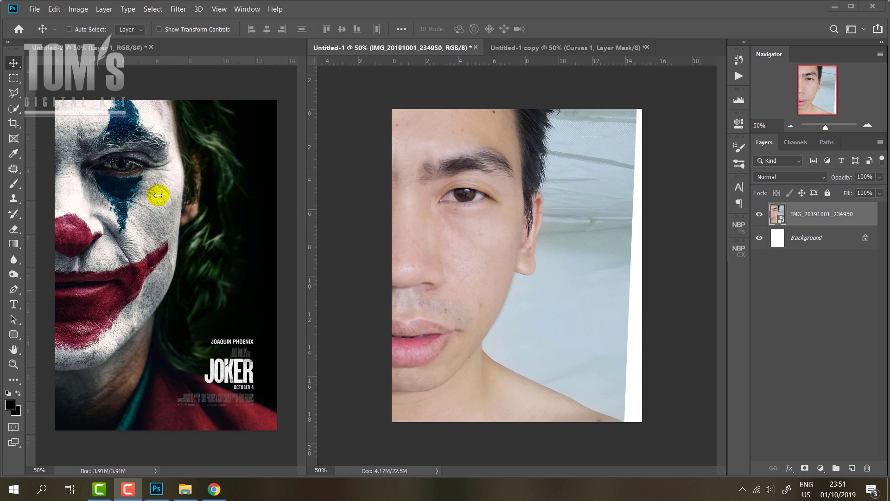
Focus Photoshop, pick the Pen tool (P) and zoom in on the selfie
{"action": "left_click", "coordinate": [482, 226]}
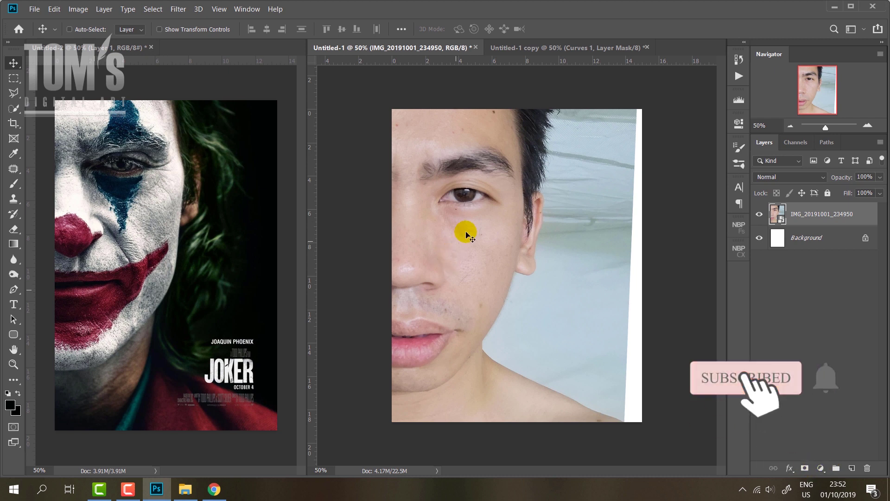
{"action": "key", "text": "p"}
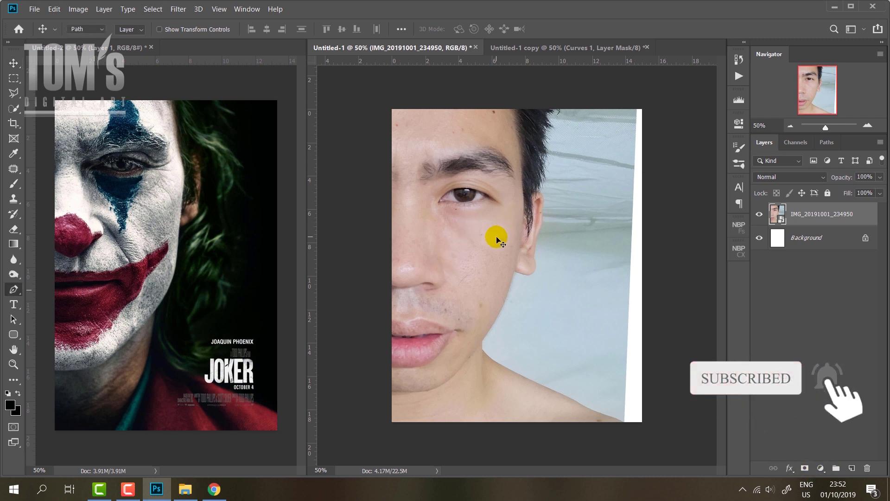
{"action": "scroll", "coordinate": [496, 237], "scroll_direction": "up", "scroll_amount": 1}
{"action": "scroll", "coordinate": [520, 268], "scroll_direction": "up", "scroll_amount": 1}
Trace path anchors along the shoulder, neck, jaw and earlobe
{"action": "mouse_move", "coordinate": [515, 377]}
{"action": "left_mouse_down"}
{"action": "mouse_move", "coordinate": [434, 145]}
{"action": "mouse_move", "coordinate": [674, 422]}
{"action": "left_mouse_up"}
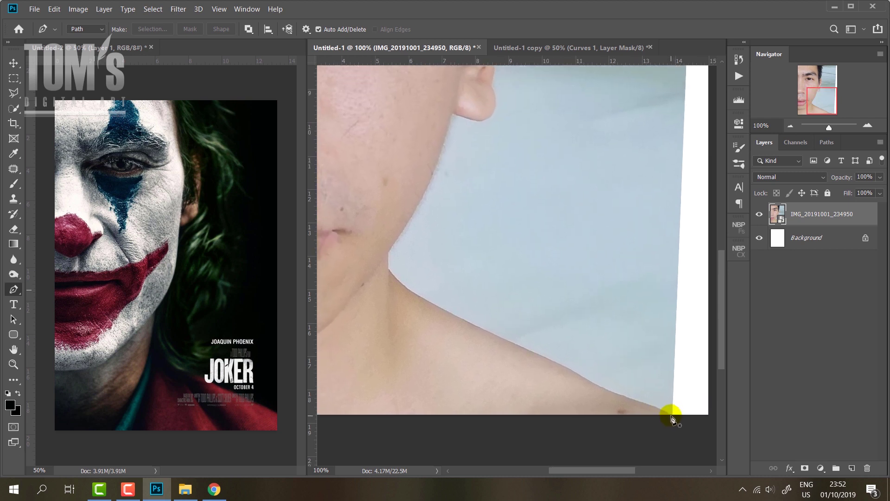
{"action": "left_click", "coordinate": [570, 370]}
{"action": "left_click_drag", "start_coordinate": [513, 344], "coordinate": [500, 338]}
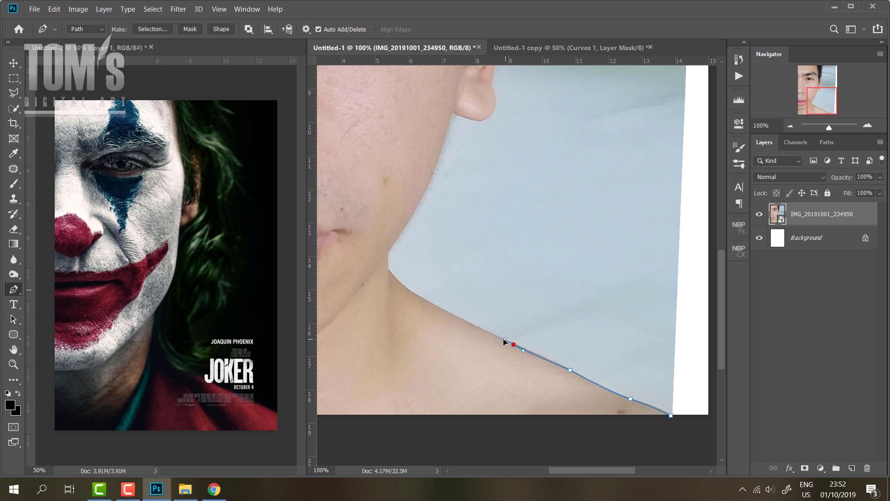
{"action": "left_click_drag", "start_coordinate": [399, 282], "coordinate": [388, 253]}
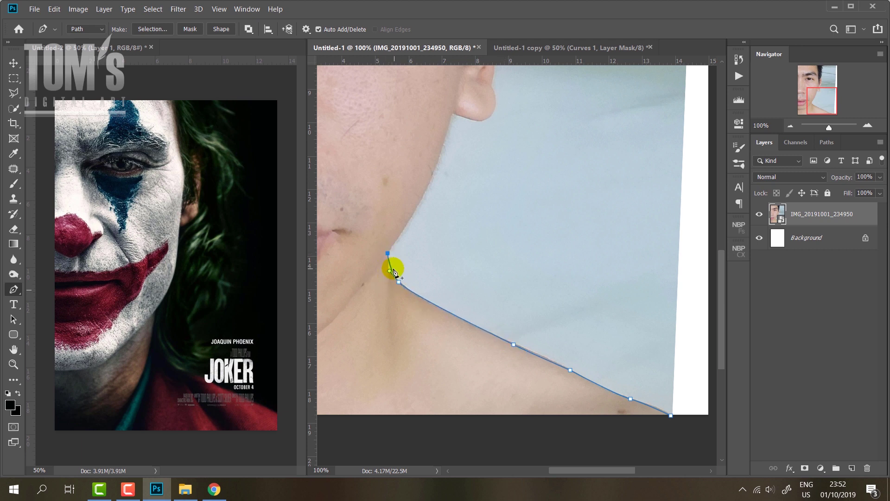
{"action": "left_click_drag", "start_coordinate": [454, 114], "coordinate": [444, 137]}
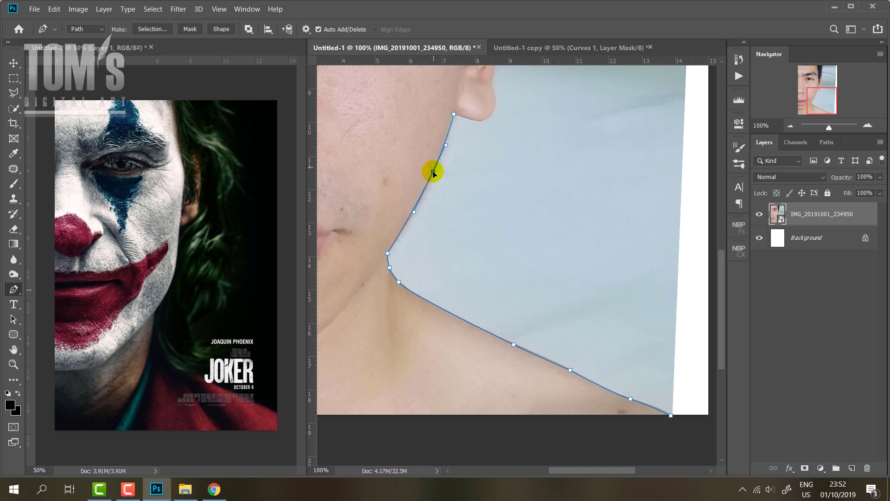
{"action": "mouse_move", "coordinate": [487, 116]}
{"action": "left_mouse_down"}
{"action": "mouse_move", "coordinate": [494, 106]}
{"action": "mouse_move", "coordinate": [494, 171]}
{"action": "left_mouse_up"}
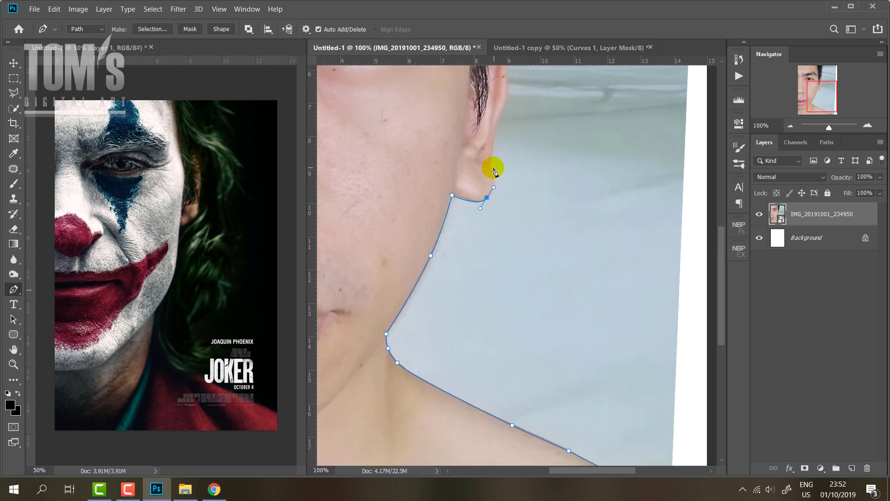
{"action": "left_click_drag", "start_coordinate": [495, 127], "coordinate": [498, 118]}
Continue the path up the ear, along the hairline and over the head, then close it
{"action": "left_click_drag", "start_coordinate": [510, 76], "coordinate": [497, 173]}
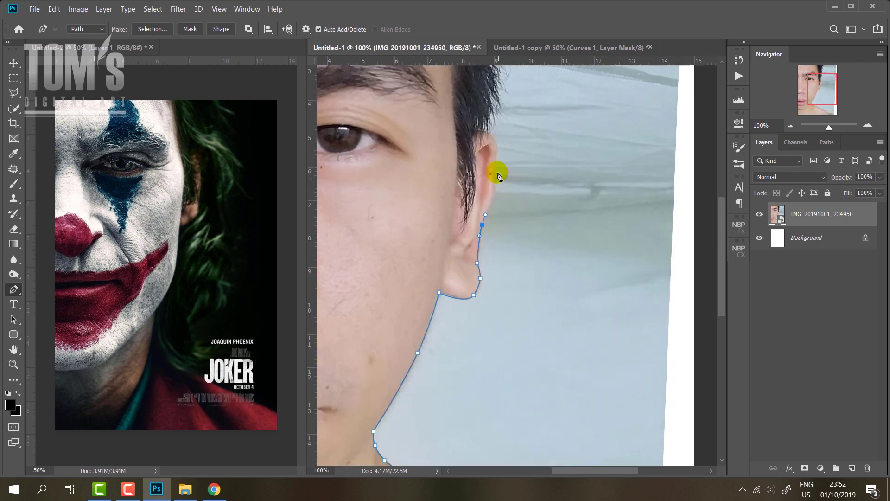
{"action": "left_click", "coordinate": [495, 165]}
{"action": "left_click_drag", "start_coordinate": [500, 65], "coordinate": [502, 204]}
{"action": "left_click", "coordinate": [504, 205]}
{"action": "left_click", "coordinate": [501, 166]}
{"action": "left_click", "coordinate": [386, 90]}
{"action": "left_click", "coordinate": [356, 423]}
{"action": "left_click", "coordinate": [623, 421]}
Convert the path to a selection and copy it onto a new Layer 1
{"action": "key", "text": "ctrl+Return"}
{"action": "key", "text": "m"}
{"action": "right_click", "coordinate": [496, 317]}
{"action": "left_click", "coordinate": [497, 293]}
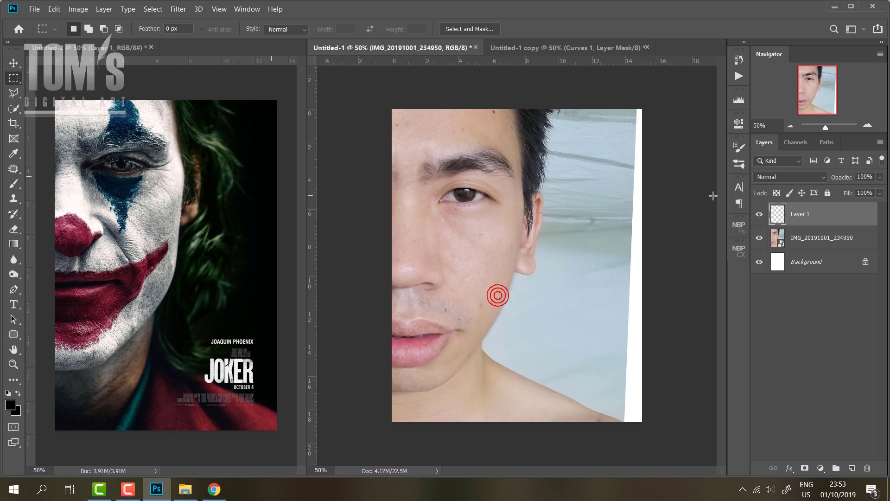
Hide the photo layer and fill a new layer below the cut-out with black
{"action": "left_click", "coordinate": [759, 238]}
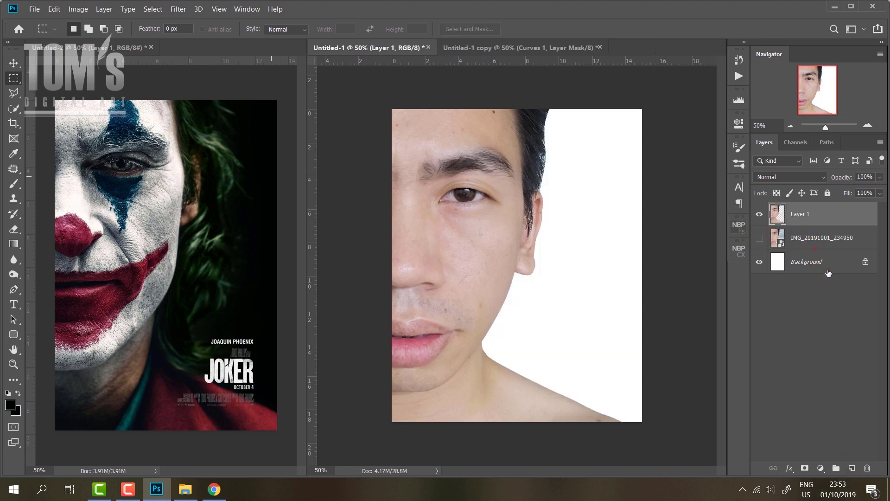
{"action": "left_click", "coordinate": [851, 468], "text": "ctrl"}
{"action": "key", "text": "ctrl+a"}
{"action": "right_click", "coordinate": [527, 204]}
{"action": "left_click", "coordinate": [562, 346]}
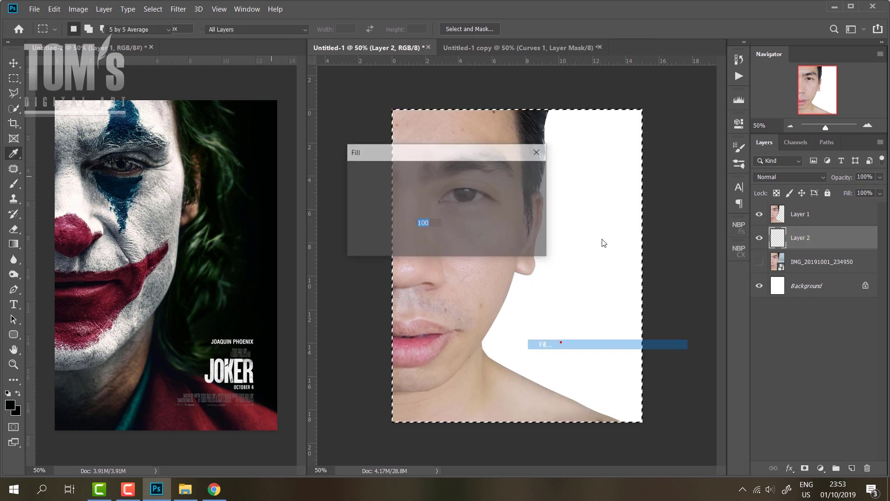
{"action": "left_click", "coordinate": [524, 173]}
{"action": "key", "text": "ctrl+d"}
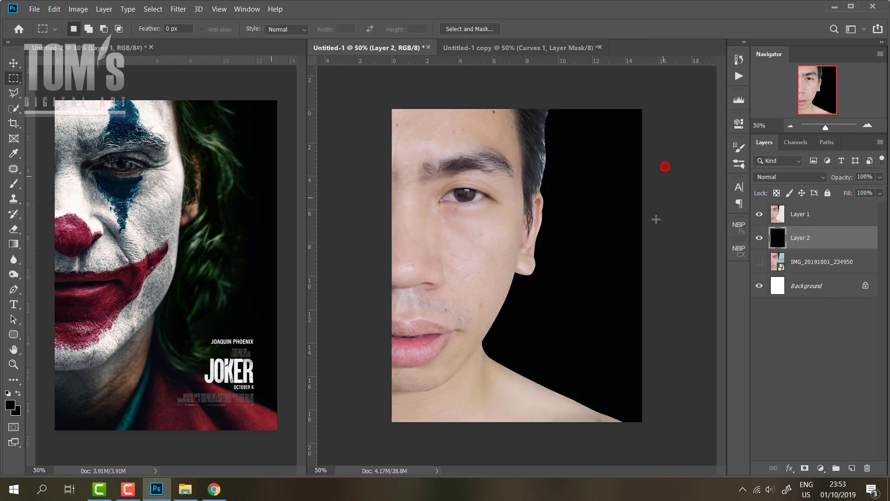
Erase stray edges on the face cut-out layer
{"action": "left_click", "coordinate": [799, 218]}
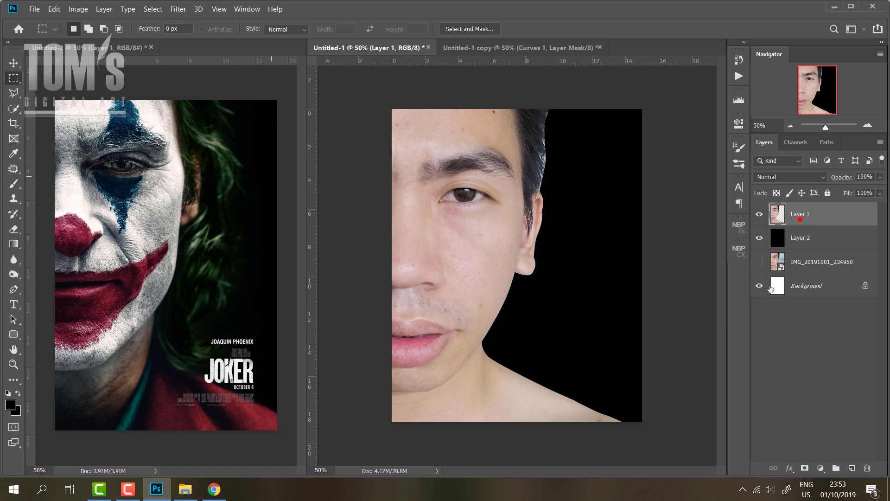
{"action": "left_click", "coordinate": [18, 231]}
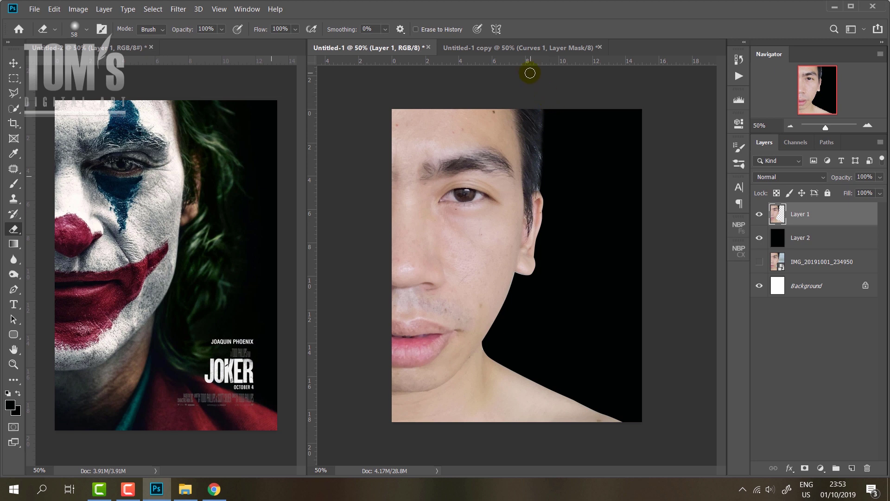
{"action": "left_click", "coordinate": [14, 78]}
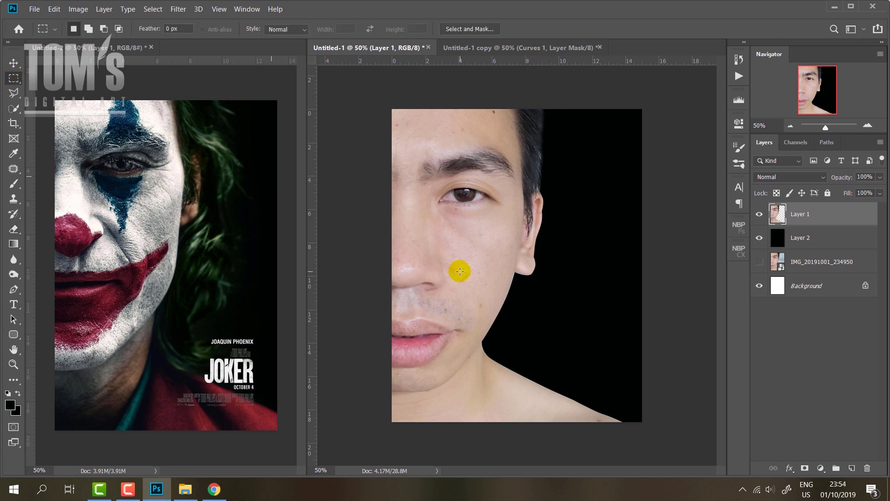
Duplicate Layer 1, apply High Pass at 2.6 pixels, and set the copy to Overlay
{"action": "key", "text": "ctrl+plus"}
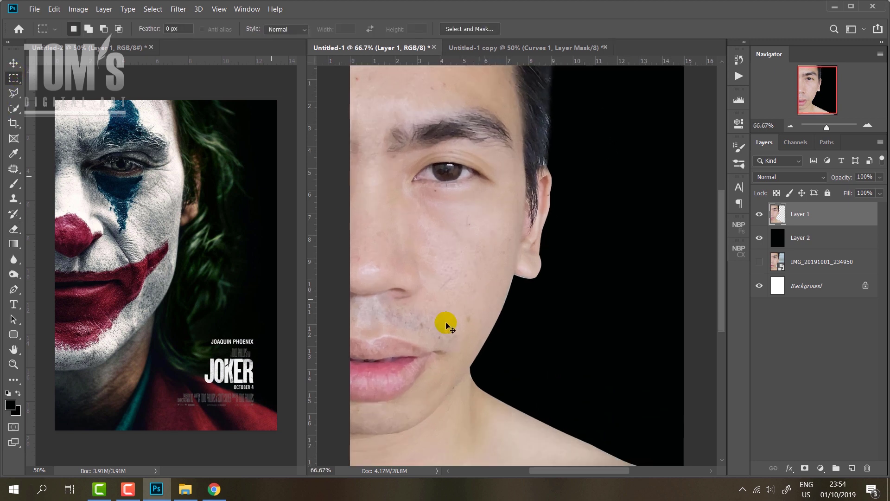
{"action": "key", "text": "ctrl+minus"}
{"action": "key", "text": "ctrl+j"}
{"action": "left_click", "coordinate": [178, 8]}
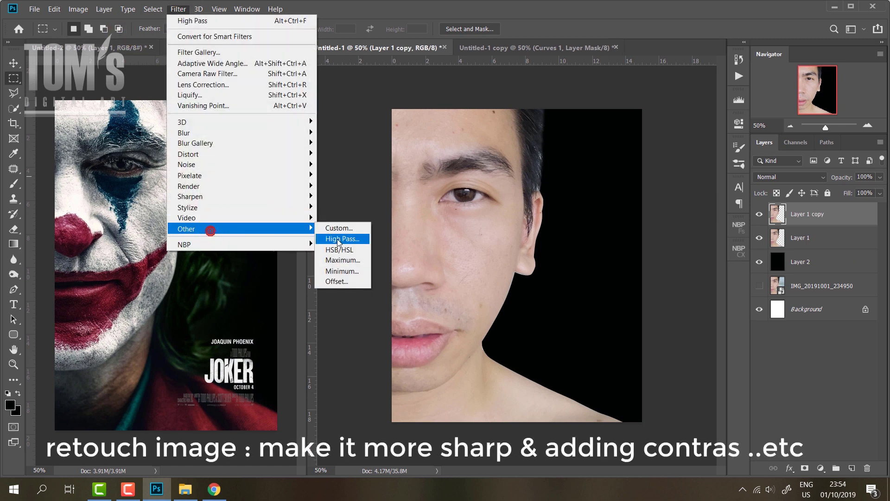
{"action": "mouse_move", "coordinate": [186, 229]}
{"action": "left_click", "coordinate": [346, 240]}
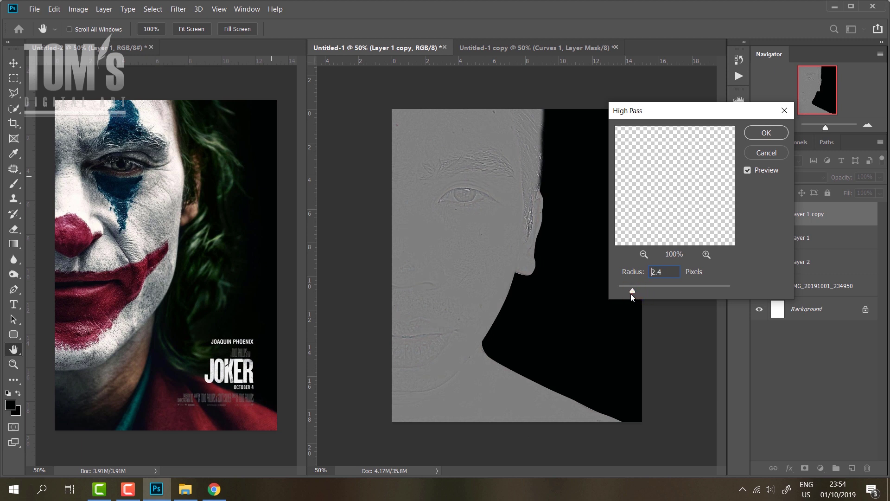
{"action": "left_click_drag", "start_coordinate": [636, 294], "coordinate": [619, 292]}
{"action": "left_click_drag", "start_coordinate": [638, 292], "coordinate": [635, 294]}
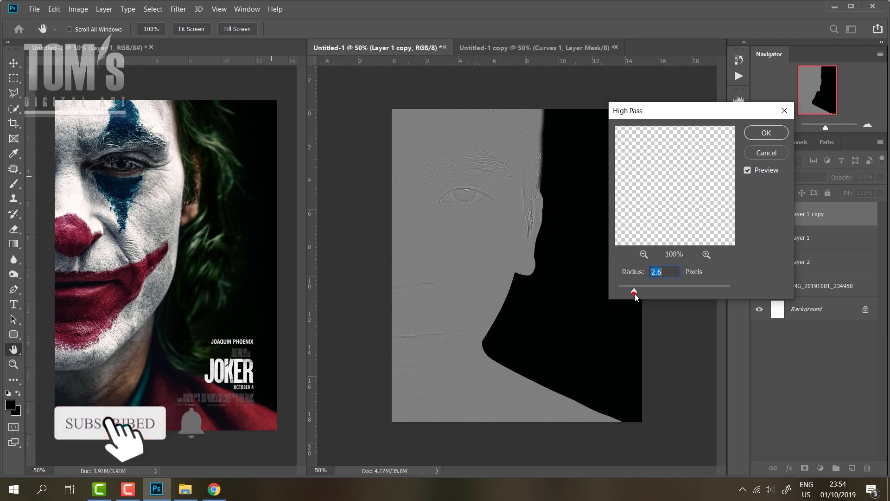
{"action": "left_click", "coordinate": [766, 132]}
{"action": "left_click", "coordinate": [783, 177]}
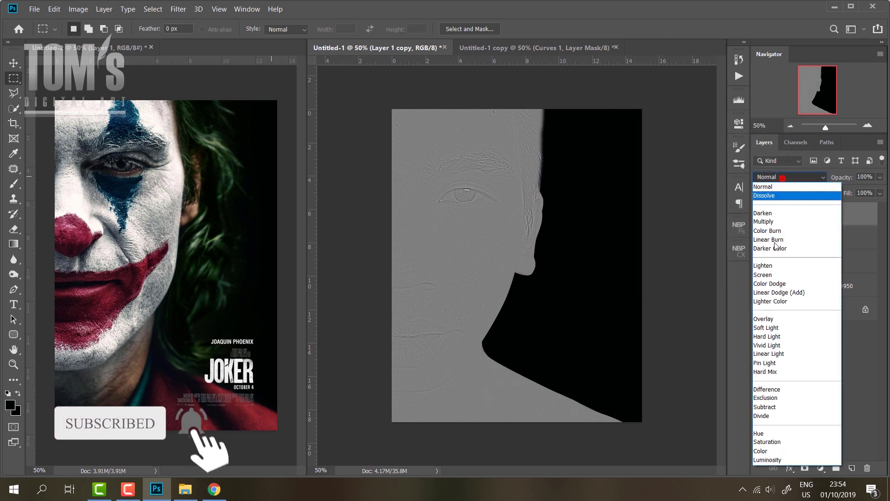
{"action": "left_click", "coordinate": [769, 319]}
{"action": "left_click", "coordinate": [80, 9]}
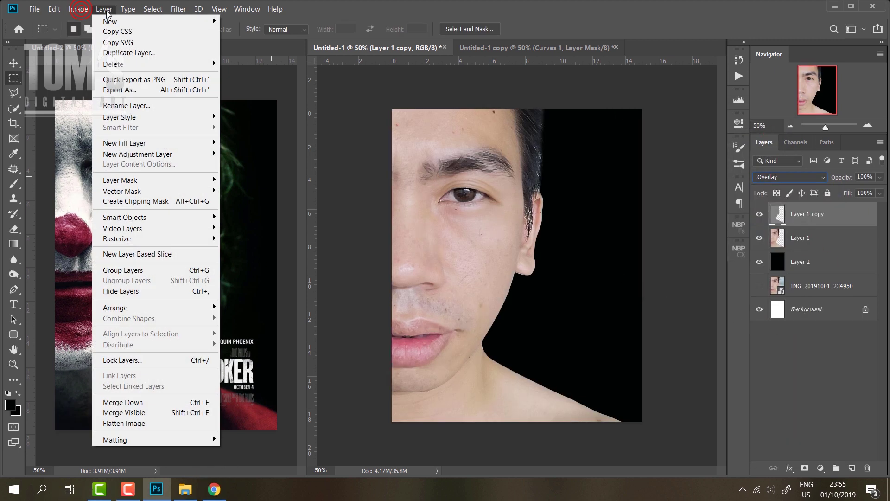
Create an Overlay layer named 'dogen burn' filled with neutral grey
{"action": "left_click", "coordinate": [234, 21]}
{"action": "type", "text": "dogen bu"}
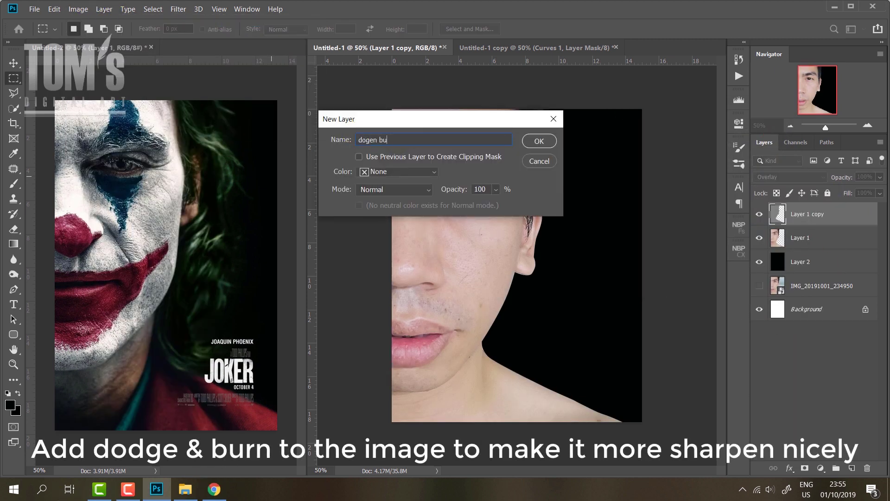
{"action": "type", "text": "rn"}
{"action": "left_click", "coordinate": [394, 189]}
{"action": "left_click", "coordinate": [370, 444]}
{"action": "left_click", "coordinate": [358, 205]}
Zoom in on the eye and select the Dodge tool
{"action": "left_click", "coordinate": [538, 141]}
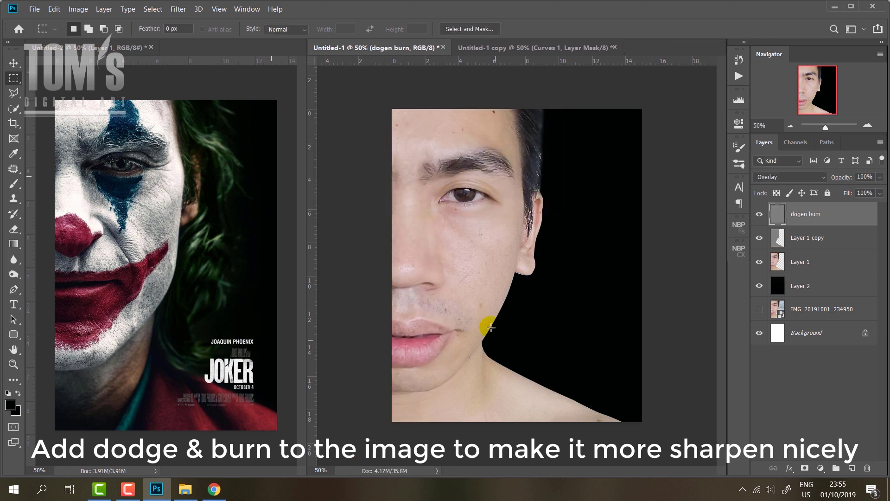
{"action": "key", "text": "ctrl+plus"}
{"action": "key", "text": "ctrl+plus"}
{"action": "key", "text": "ctrl+plus"}
{"action": "mouse_move", "coordinate": [385, 113]}
{"action": "left_mouse_down"}
{"action": "mouse_move", "coordinate": [561, 298]}
{"action": "mouse_move", "coordinate": [554, 374]}
{"action": "left_mouse_up"}
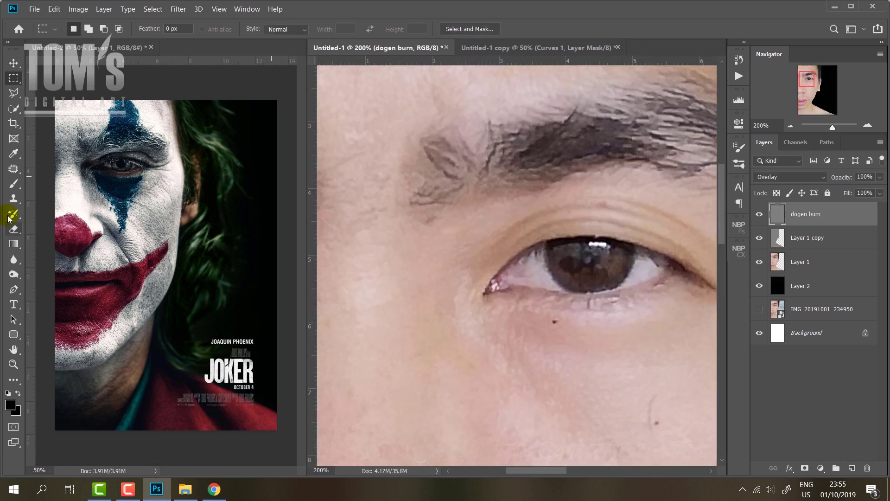
{"action": "key", "text": "b"}
{"action": "key", "text": "x"}
{"action": "right_click", "coordinate": [13, 274]}
{"action": "left_click", "coordinate": [46, 272]}
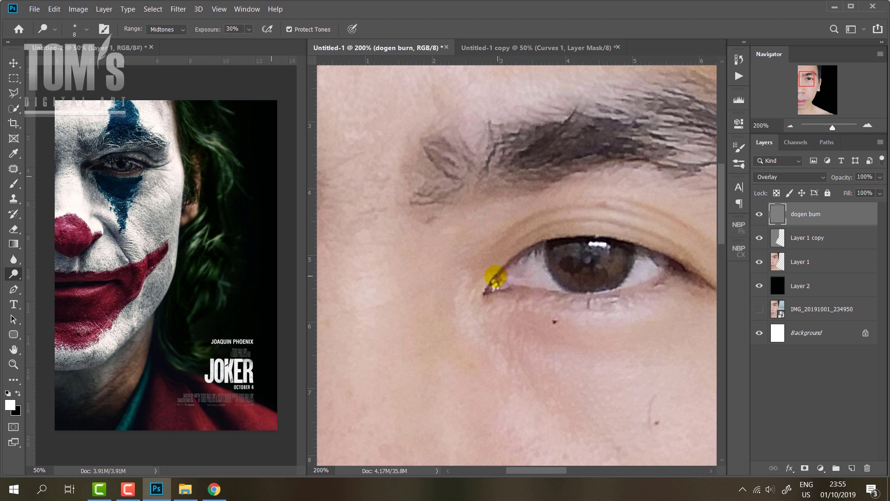
Dodge the upper eyelid crease, lower lash line, iris edge and nostril edge
{"action": "key", "text": "bracketright"}
{"action": "key", "text": "bracketright"}
{"action": "key", "text": "bracketright"}
{"action": "left_click_drag", "start_coordinate": [616, 232], "coordinate": [523, 229]}
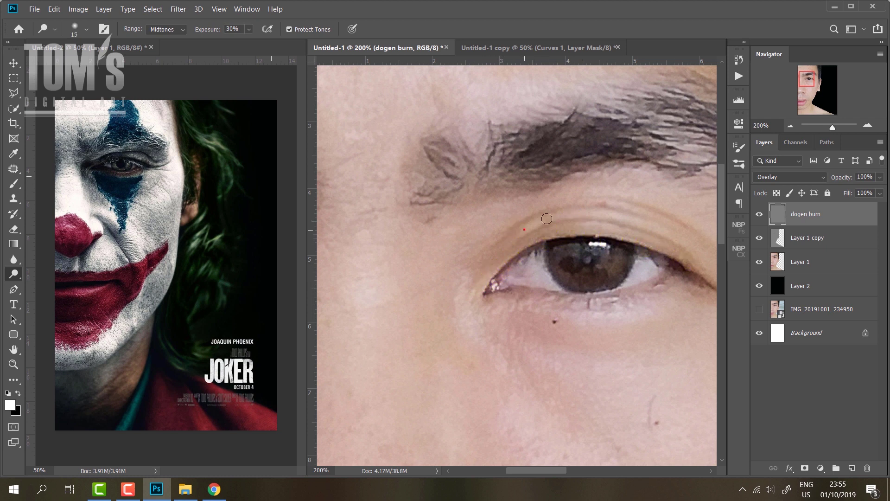
{"action": "key", "text": "bracketleft"}
{"action": "key", "text": "bracketleft"}
{"action": "key", "text": "bracketleft"}
{"action": "mouse_move", "coordinate": [603, 303]}
{"action": "left_mouse_down"}
{"action": "mouse_move", "coordinate": [520, 298]}
{"action": "mouse_move", "coordinate": [624, 283]}
{"action": "left_mouse_up"}
{"action": "left_click_drag", "start_coordinate": [551, 280], "coordinate": [622, 284]}
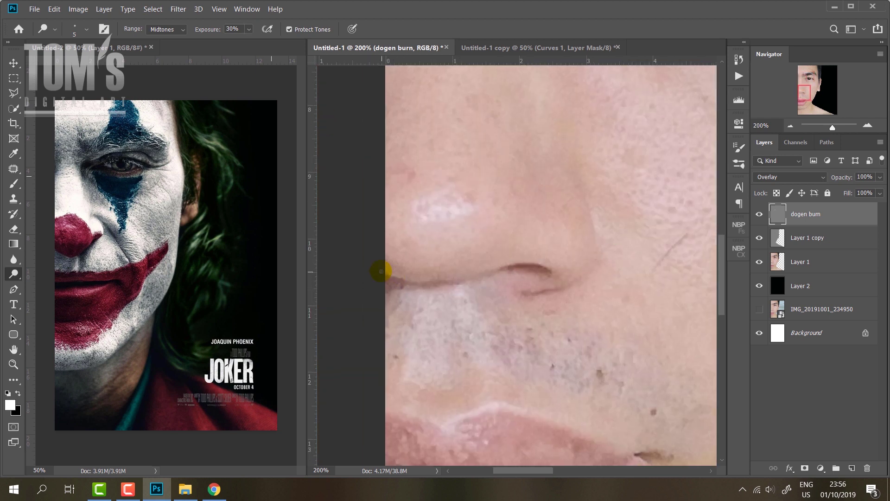
{"action": "mouse_move", "coordinate": [383, 269]}
{"action": "left_mouse_down"}
{"action": "mouse_move", "coordinate": [540, 263]}
{"action": "mouse_move", "coordinate": [524, 279]}
{"action": "left_mouse_up"}
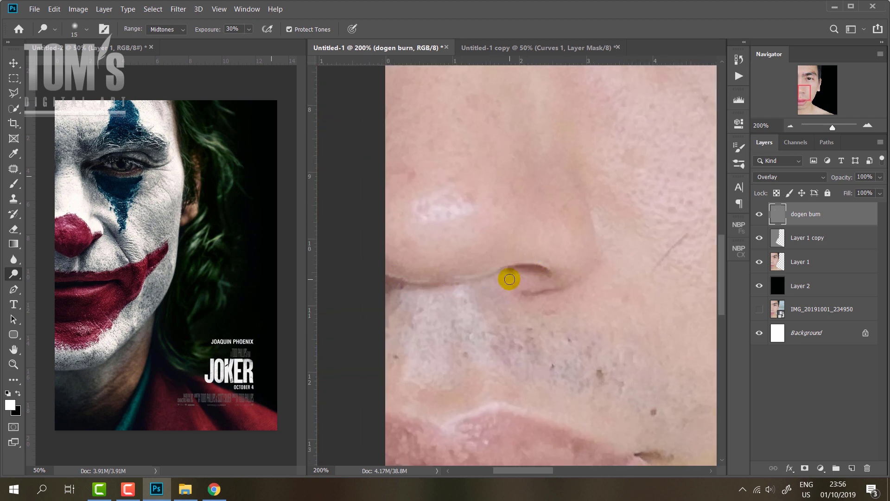
At 10% exposure, burn shadow from under the nose down to the lower lip
{"action": "scroll", "coordinate": [510, 279], "scroll_direction": "up", "scroll_amount": 2}
{"action": "scroll", "coordinate": [470, 205], "scroll_direction": "up", "scroll_amount": 3}
{"action": "key", "text": "ctrl+minus"}
{"action": "key", "text": "bracketright"}
{"action": "key", "text": "bracketright"}
{"action": "key", "text": "bracketright"}
{"action": "type", "text": "10"}
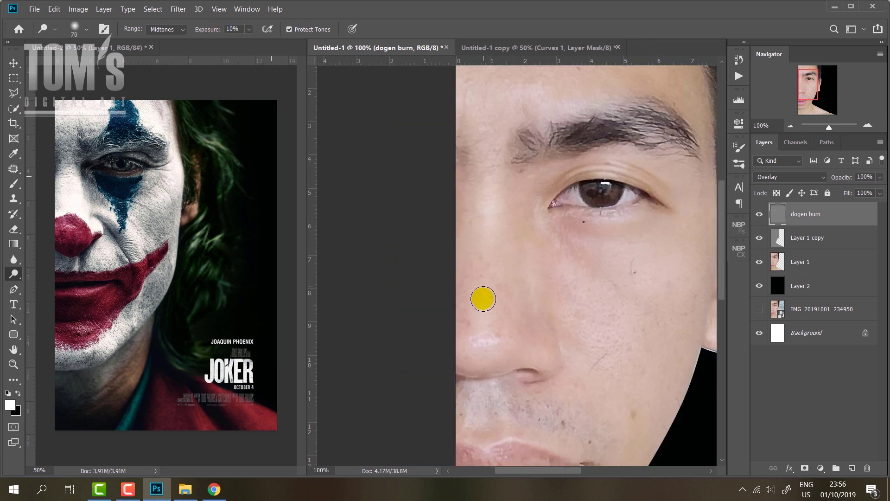
{"action": "scroll", "coordinate": [608, 292], "scroll_direction": "right", "scroll_amount": 2}
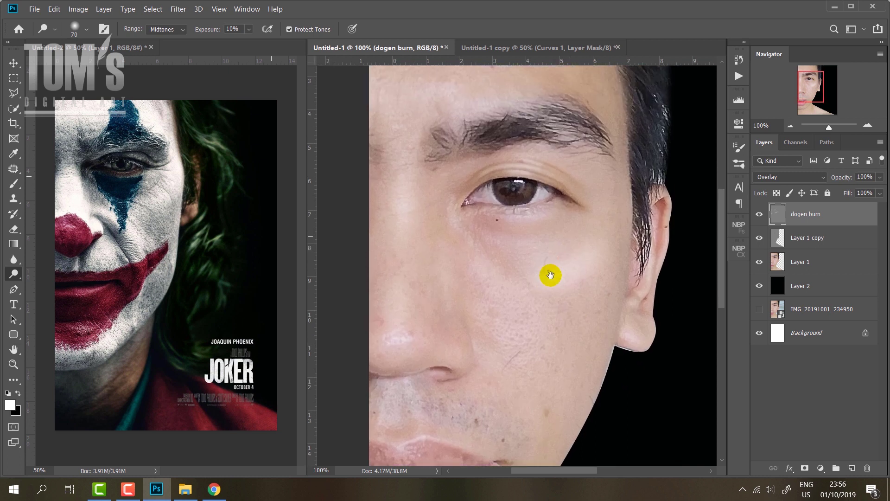
{"action": "scroll", "coordinate": [569, 190], "scroll_direction": "up", "scroll_amount": 3}
{"action": "scroll", "coordinate": [569, 190], "scroll_direction": "down", "scroll_amount": 5}
{"action": "mouse_move", "coordinate": [427, 272]}
{"action": "left_mouse_down"}
{"action": "mouse_move", "coordinate": [435, 318]}
{"action": "mouse_move", "coordinate": [424, 395]}
{"action": "left_mouse_up"}
{"action": "left_click_drag", "start_coordinate": [474, 374], "coordinate": [507, 344]}
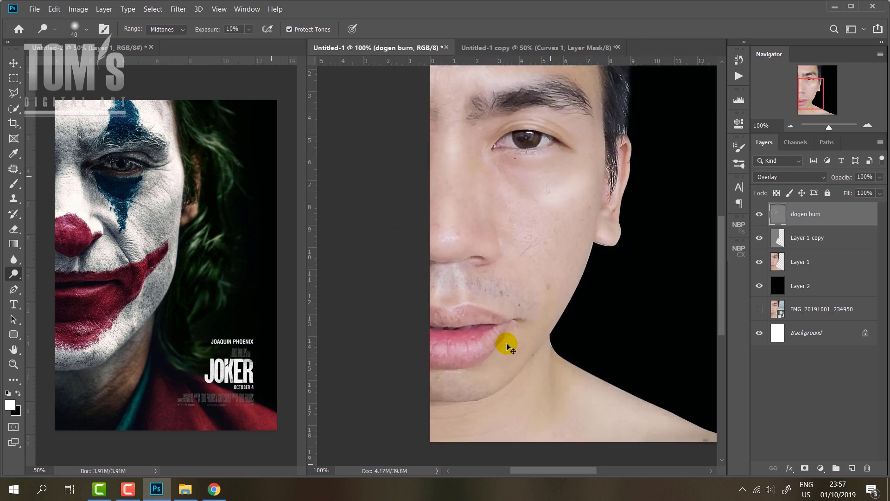
With a smaller brush, darken the lip line and lighten the upper-lip border
{"action": "key", "text": "ctrl+plus"}
{"action": "key", "text": "bracketleft"}
{"action": "key", "text": "bracketleft"}
{"action": "key", "text": "bracketleft"}
{"action": "left_click_drag", "start_coordinate": [515, 301], "coordinate": [502, 288]}
{"action": "left_click", "coordinate": [401, 214]}
{"action": "mouse_move", "coordinate": [398, 206]}
{"action": "left_mouse_down"}
{"action": "mouse_move", "coordinate": [459, 227]}
{"action": "mouse_move", "coordinate": [478, 179]}
{"action": "mouse_move", "coordinate": [426, 327]}
{"action": "mouse_move", "coordinate": [407, 276]}
{"action": "mouse_move", "coordinate": [632, 302]}
{"action": "left_mouse_up"}
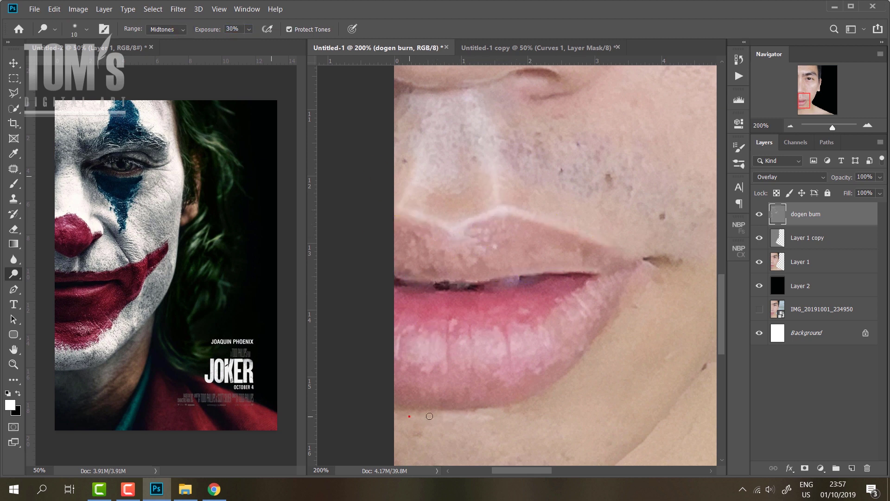
{"action": "mouse_move", "coordinate": [646, 255]}
{"action": "left_mouse_down"}
{"action": "mouse_move", "coordinate": [398, 377]}
{"action": "mouse_move", "coordinate": [696, 294]}
{"action": "left_mouse_up"}
Zoom out to the whole face and switch back to the Dodge tool
{"action": "key", "text": "ctrl+0"}
{"action": "right_click", "coordinate": [14, 273]}
{"action": "left_click", "coordinate": [42, 271]}
{"action": "scroll", "coordinate": [546, 241], "scroll_direction": "up", "scroll_amount": 3}
Dodge at 30% exposure to brighten the upper eyelid, iris and nostril edge
{"action": "key", "text": "bracketleft"}
{"action": "key", "text": "bracketleft"}
{"action": "key", "text": "bracketleft"}
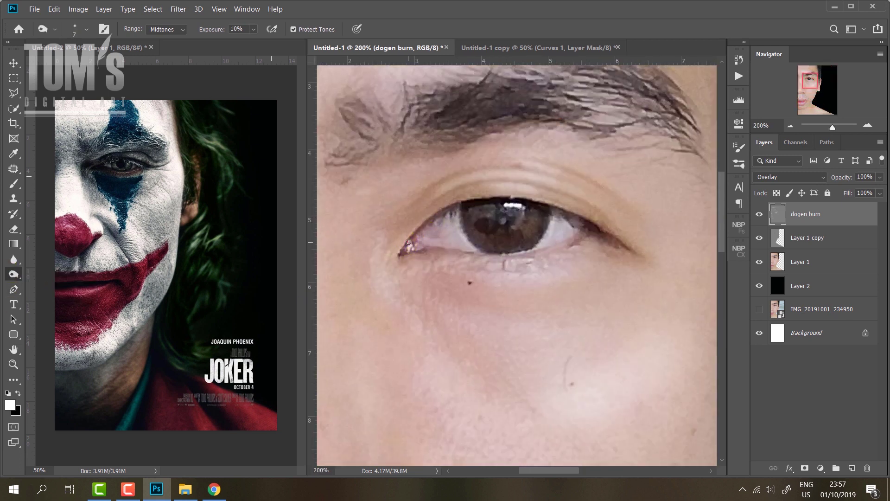
{"action": "left_click", "coordinate": [245, 29]}
{"action": "type", "text": "30"}
{"action": "left_click_drag", "start_coordinate": [411, 237], "coordinate": [452, 212]}
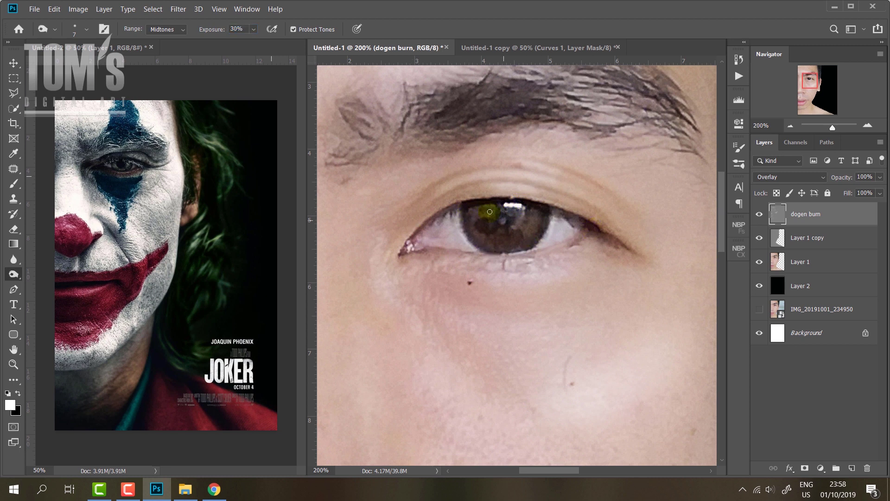
{"action": "mouse_move", "coordinate": [490, 212]}
{"action": "left_mouse_down"}
{"action": "mouse_move", "coordinate": [447, 195]}
{"action": "mouse_move", "coordinate": [540, 173]}
{"action": "left_mouse_up"}
{"action": "scroll", "coordinate": [471, 303], "scroll_direction": "down", "scroll_amount": 5}
{"action": "scroll", "coordinate": [405, 301], "scroll_direction": "left", "scroll_amount": 3}
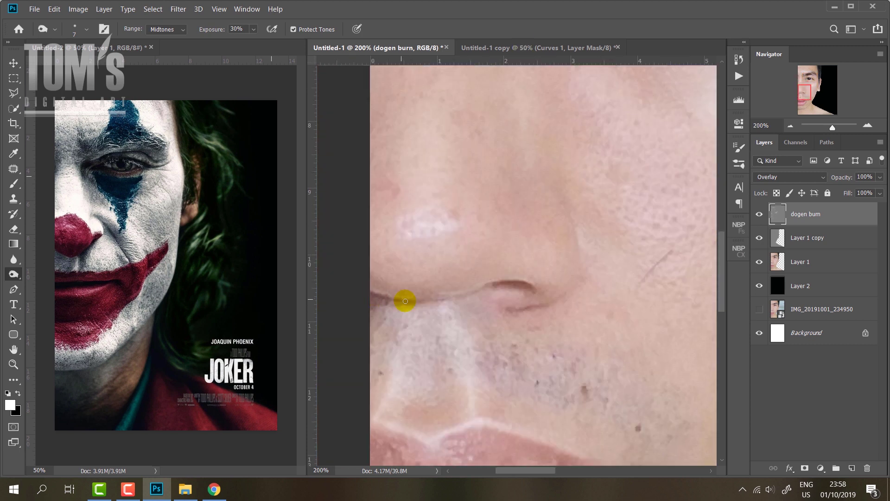
{"action": "mouse_move", "coordinate": [405, 301]}
{"action": "left_mouse_down"}
{"action": "mouse_move", "coordinate": [512, 318]}
{"action": "mouse_move", "coordinate": [536, 179]}
{"action": "left_mouse_up"}
Burn the lip corner and lower lip edge at 31% exposure with a smaller brush
{"action": "key", "text": "bracketright"}
{"action": "key", "text": "bracketright"}
{"action": "key", "text": "bracketright"}
{"action": "left_click", "coordinate": [194, 31]}
{"action": "type", "text": "10"}
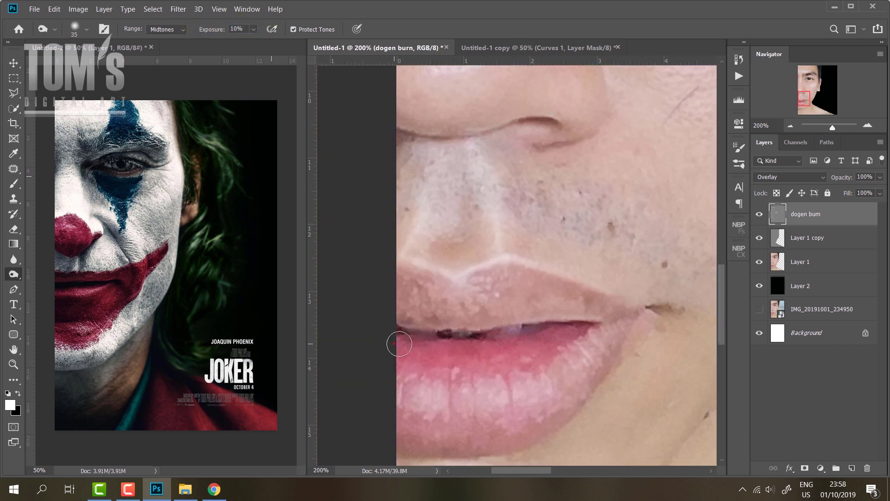
{"action": "scroll", "coordinate": [394, 380], "scroll_direction": "down", "scroll_amount": 3}
{"action": "scroll", "coordinate": [394, 380], "scroll_direction": "right", "scroll_amount": 1}
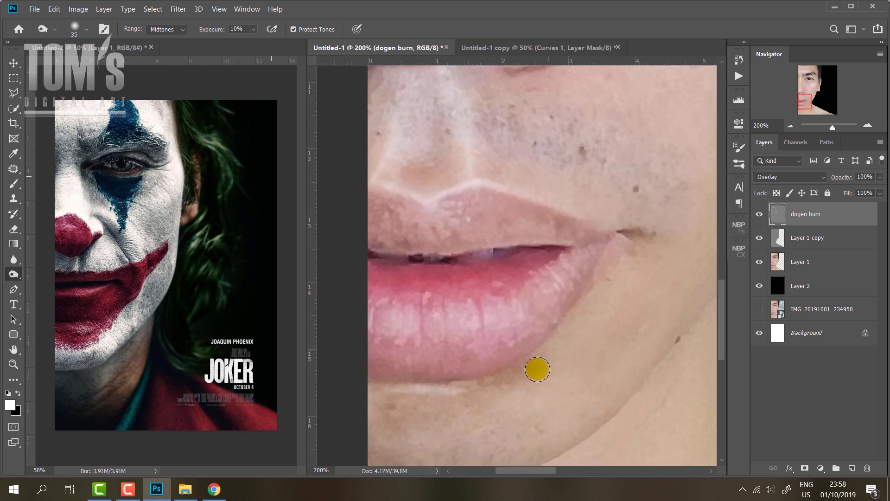
{"action": "key", "text": "bracketleft"}
{"action": "key", "text": "bracketleft"}
{"action": "key", "text": "bracketleft"}
{"action": "key", "text": "3"}
{"action": "key", "text": "1"}
{"action": "left_click_drag", "start_coordinate": [376, 254], "coordinate": [525, 250]}
{"action": "mouse_move", "coordinate": [365, 258]}
{"action": "left_mouse_down"}
{"action": "mouse_move", "coordinate": [540, 242]}
{"action": "mouse_move", "coordinate": [491, 371]}
{"action": "mouse_move", "coordinate": [390, 384]}
{"action": "left_mouse_up"}
{"action": "scroll", "coordinate": [514, 250], "scroll_direction": "down", "scroll_amount": 2}
{"action": "scroll", "coordinate": [457, 308], "scroll_direction": "down", "scroll_amount": 2}
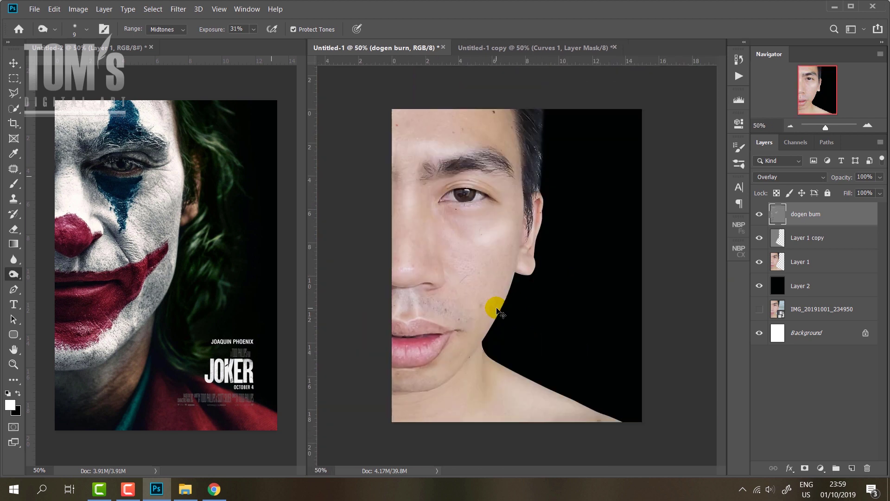
Drop dogen burn to 85% opacity, then delete a trial Soft Light 25% Layer 1 copy
{"action": "left_click", "coordinate": [759, 214]}
{"action": "left_click_drag", "start_coordinate": [880, 177], "coordinate": [874, 191]}
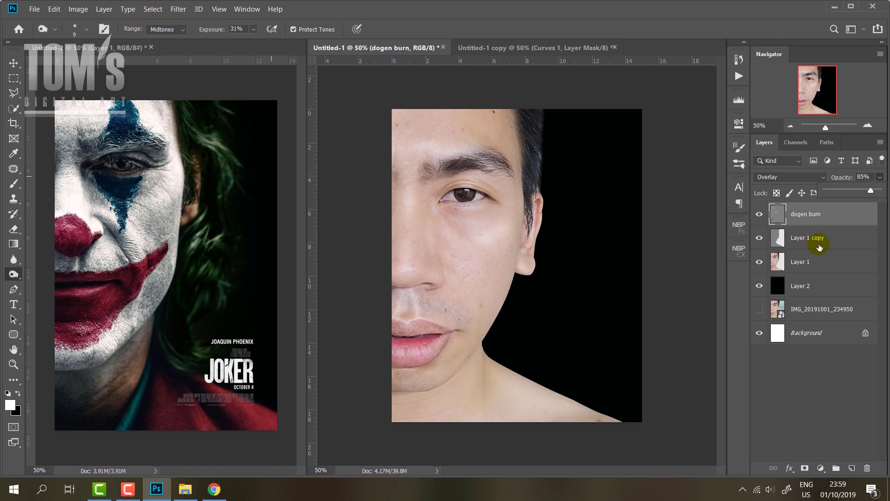
{"action": "left_click", "coordinate": [831, 266]}
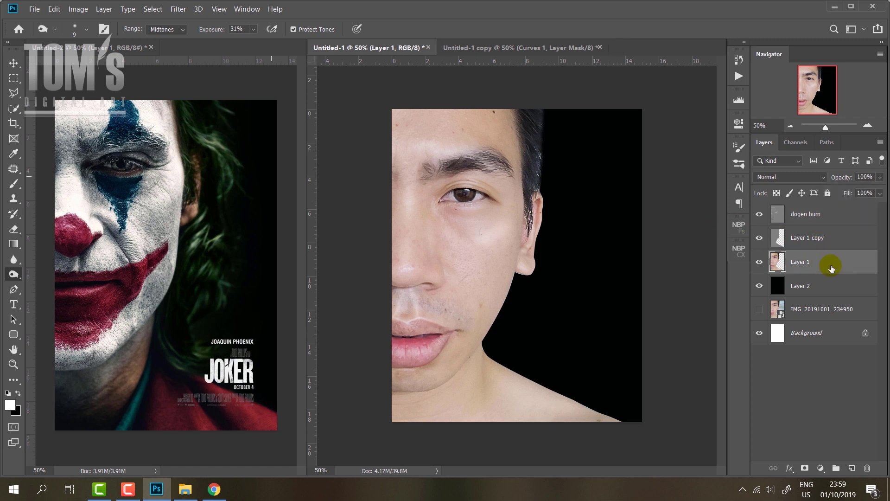
{"action": "key", "text": "ctrl+j"}
{"action": "left_click", "coordinate": [823, 176]}
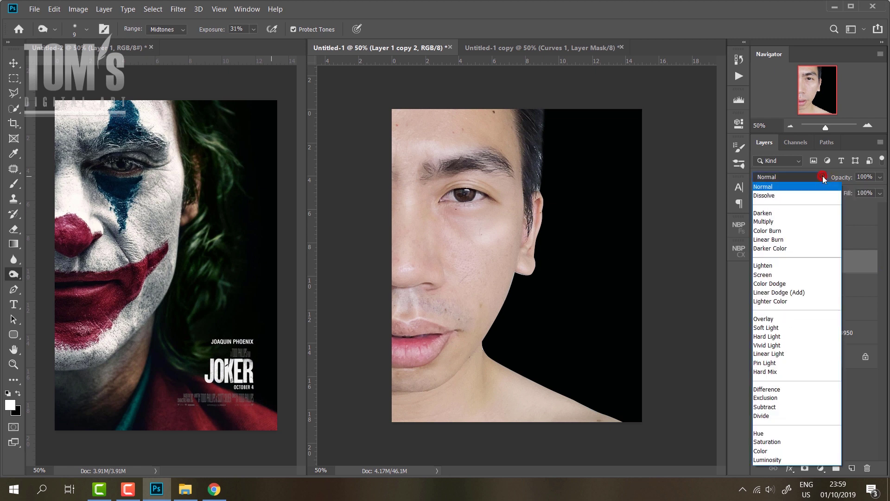
{"action": "left_click", "coordinate": [766, 327]}
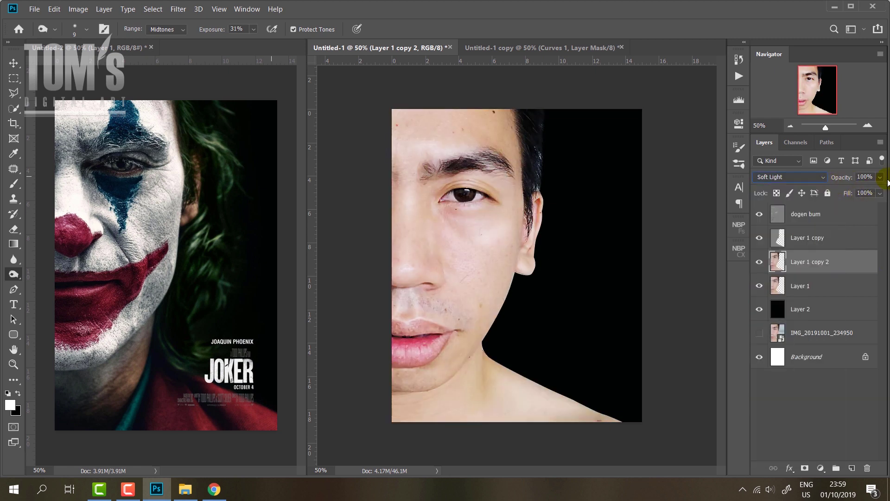
{"action": "left_click", "coordinate": [839, 190]}
{"action": "left_click", "coordinate": [837, 269]}
{"action": "key", "text": "Delete"}
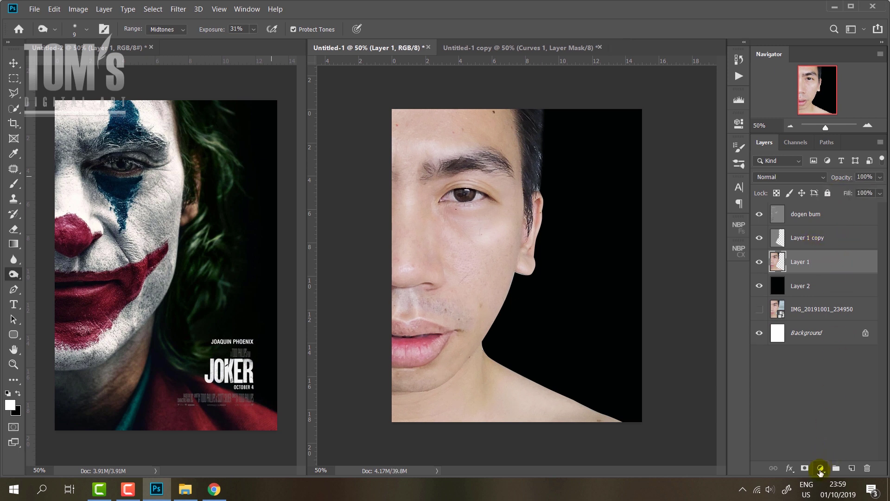
Add a Brightness/Contrast adjustment and drag brightness to -47 and contrast to 65
{"action": "left_click", "coordinate": [820, 469]}
{"action": "left_click", "coordinate": [838, 308]}
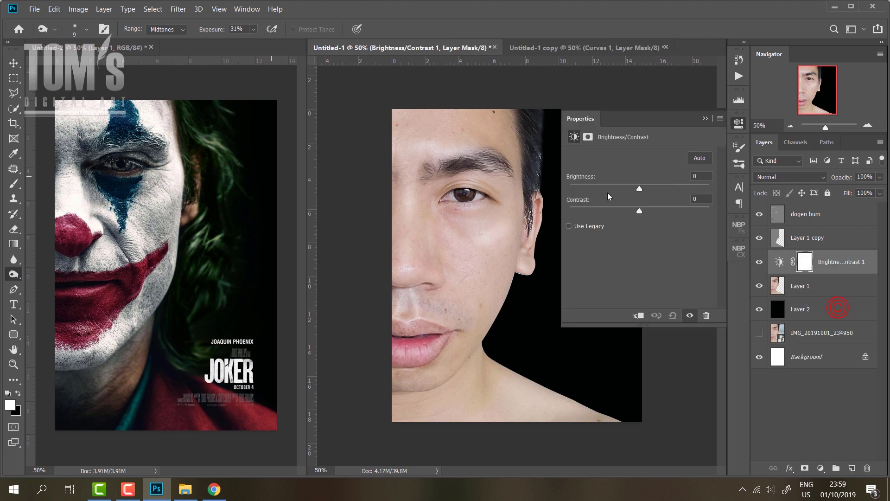
{"action": "left_click_drag", "start_coordinate": [628, 192], "coordinate": [626, 190]}
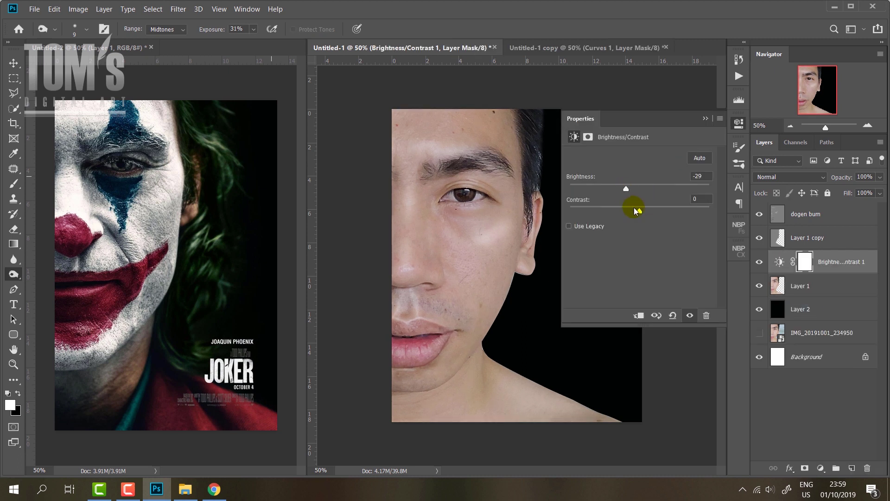
{"action": "left_click_drag", "start_coordinate": [662, 212], "coordinate": [665, 211]}
{"action": "left_click_drag", "start_coordinate": [626, 189], "coordinate": [617, 189]}
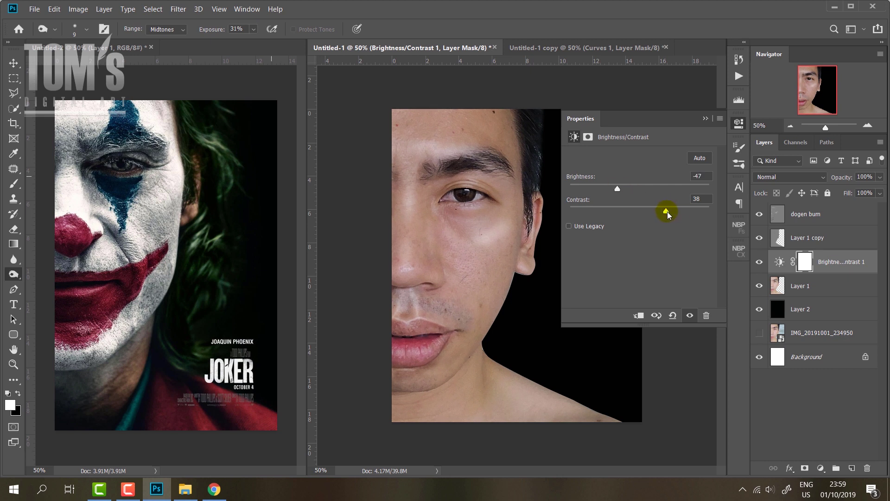
{"action": "left_click_drag", "start_coordinate": [678, 214], "coordinate": [684, 215]}
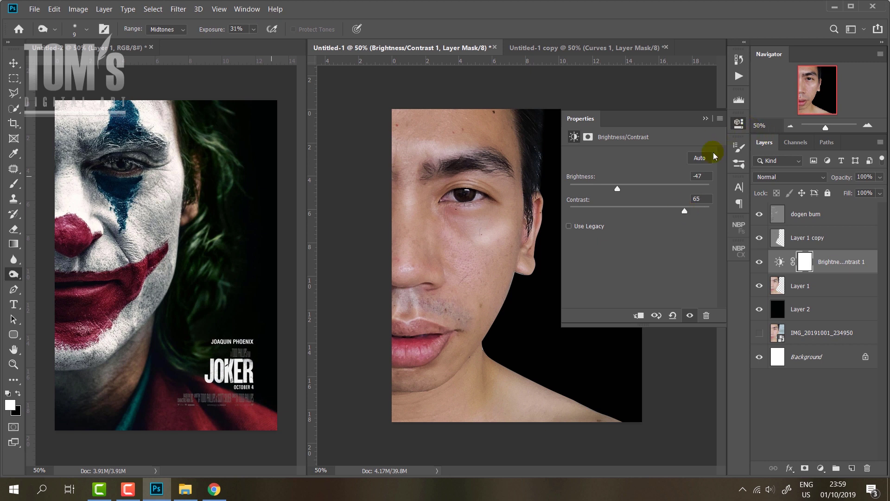
{"action": "left_click", "coordinate": [829, 236]}
Group dogen burn through Layer 1 as 'backup', duplicate the group, and clip dogen burn
{"action": "key", "text": "alt+bracketright"}
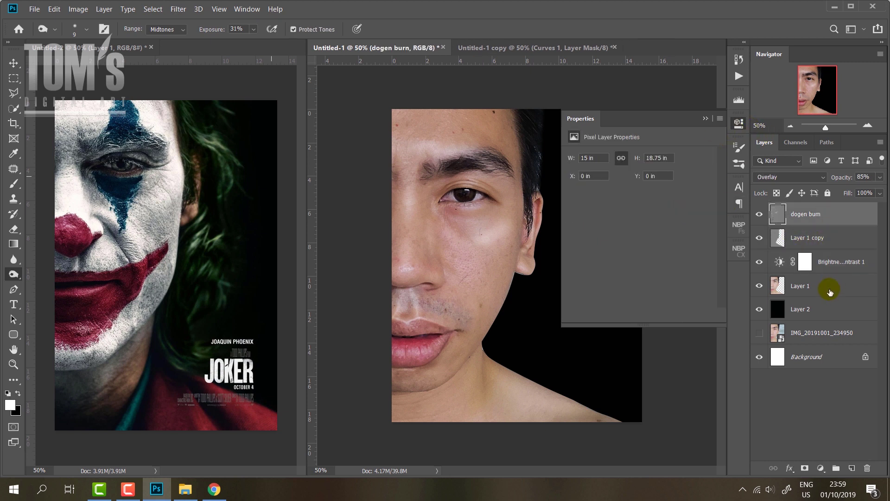
{"action": "left_click", "coordinate": [829, 290], "text": "shift"}
{"action": "key", "text": "ctrl+g"}
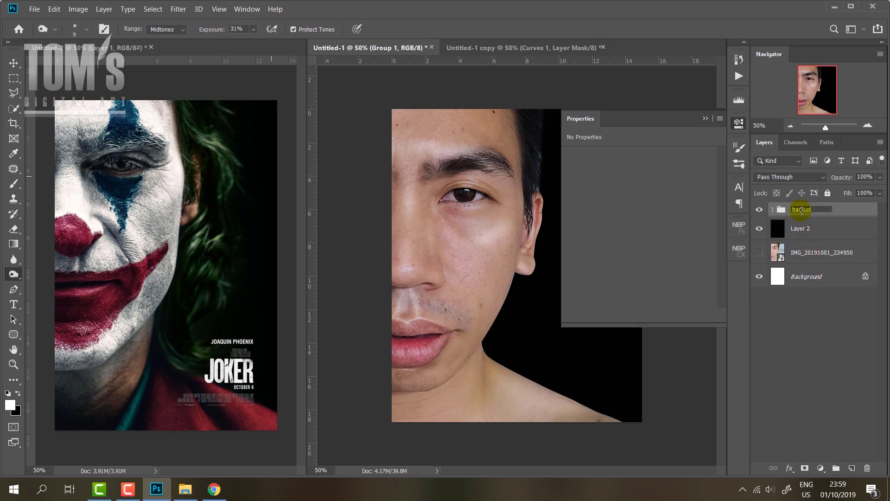
{"action": "key", "text": "Return"}
{"action": "key", "text": "ctrl+j"}
{"action": "right_click", "coordinate": [847, 227]}
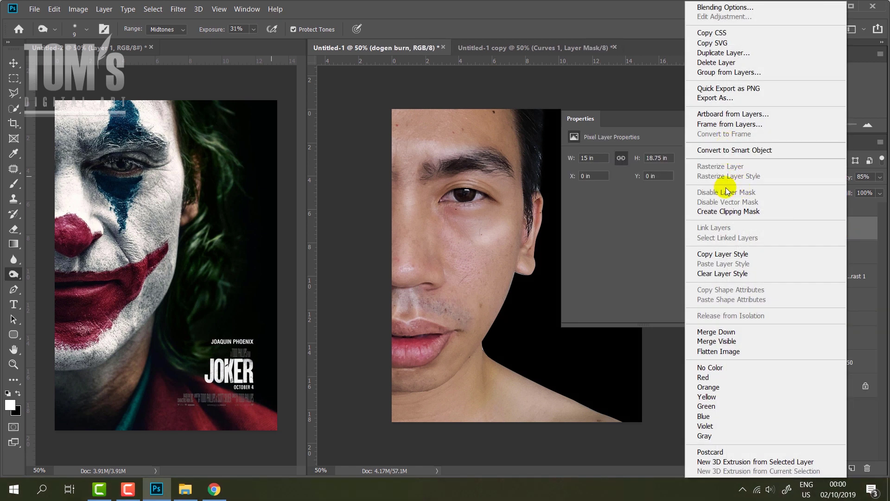
{"action": "left_click", "coordinate": [728, 211]}
Merge the 'backup copy' group into one layer and hide the original 'backup' group
{"action": "left_click", "coordinate": [772, 209]}
{"action": "right_click", "coordinate": [834, 214]}
{"action": "left_click", "coordinate": [764, 386]}
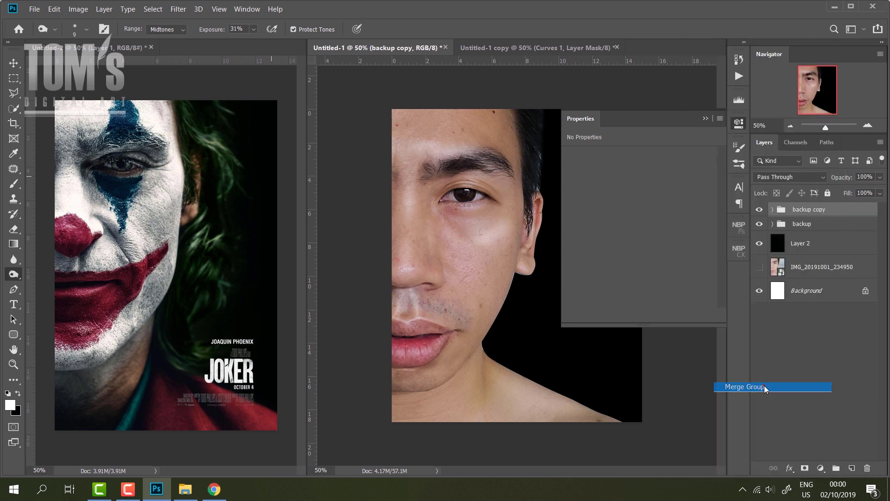
{"action": "left_click", "coordinate": [735, 124]}
{"action": "left_click", "coordinate": [759, 233]}
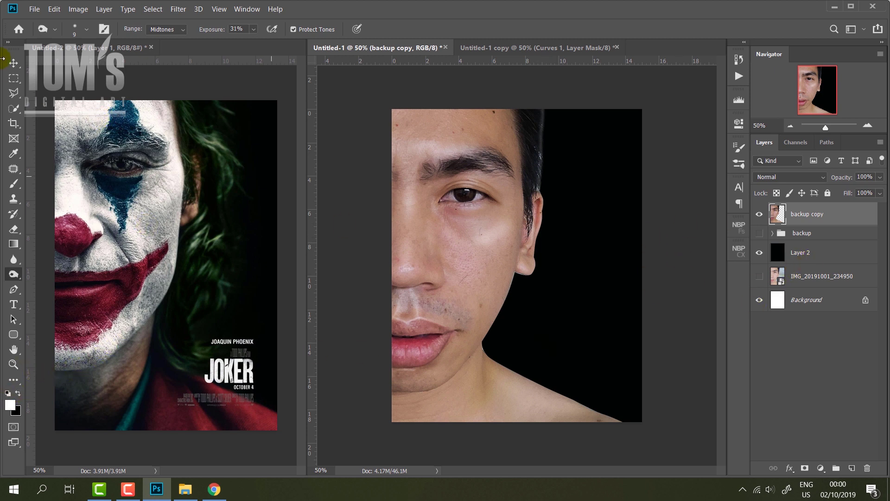
Trace a pen path around the right half of the face, from the chin up to the top
{"action": "left_click", "coordinate": [15, 287]}
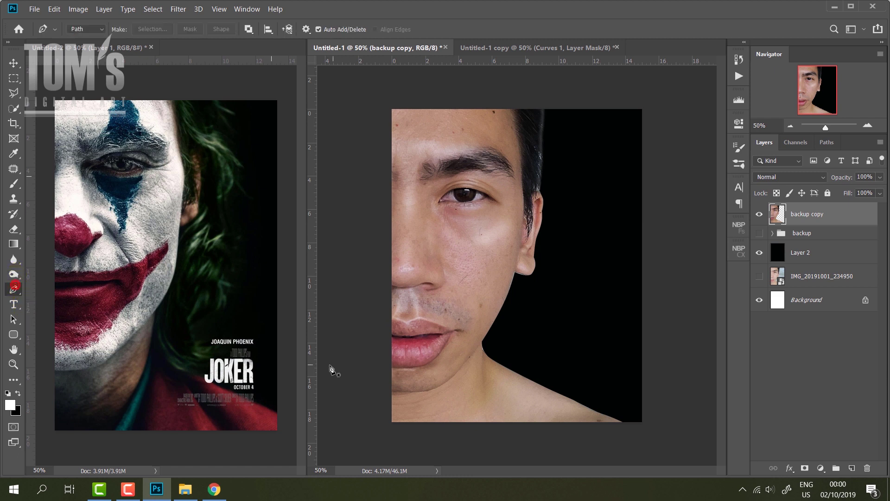
{"action": "left_click", "coordinate": [389, 389]}
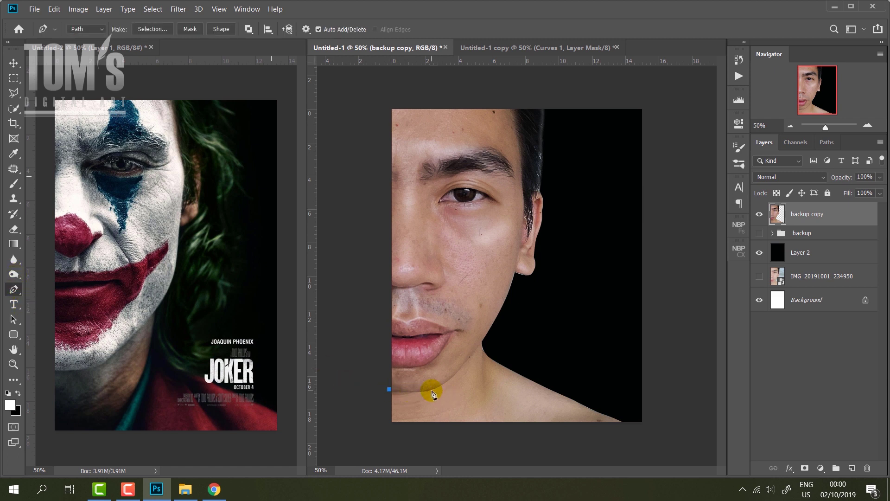
{"action": "left_click", "coordinate": [482, 340]}
{"action": "left_click_drag", "start_coordinate": [467, 357], "coordinate": [463, 364]}
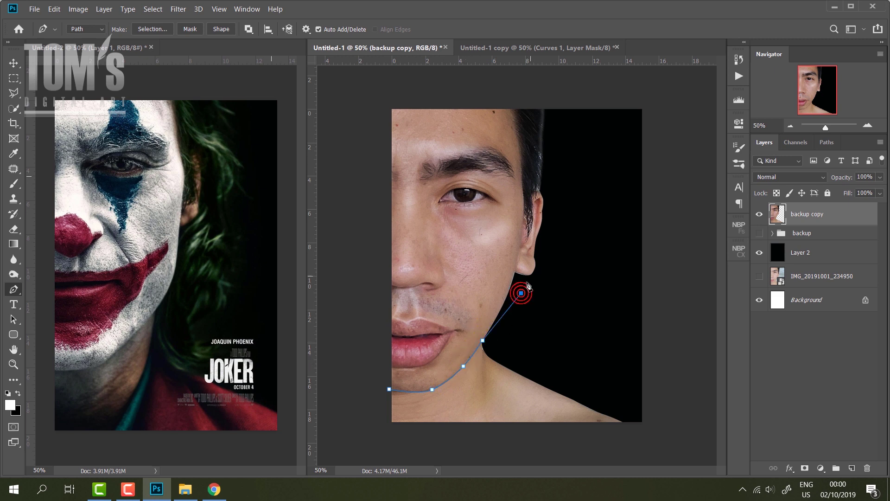
{"action": "left_click_drag", "start_coordinate": [514, 272], "coordinate": [512, 301]}
{"action": "left_click_drag", "start_coordinate": [523, 217], "coordinate": [519, 135]}
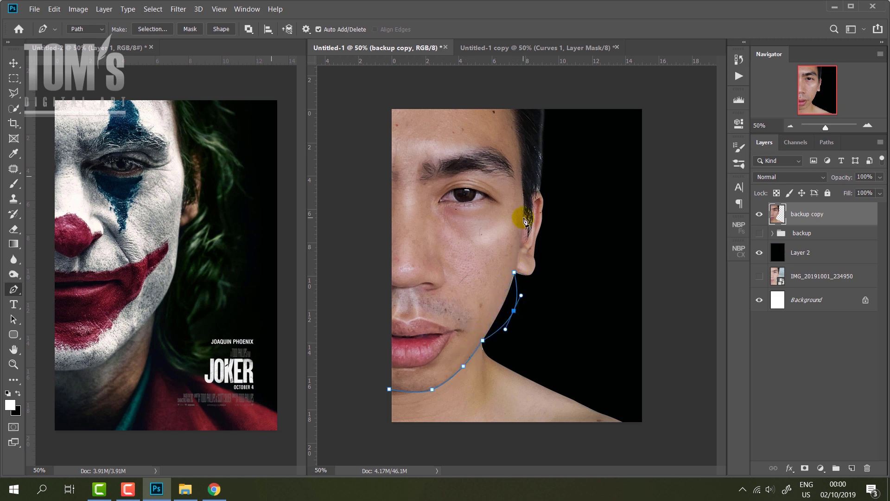
{"action": "left_click", "coordinate": [371, 82]}
{"action": "left_click_drag", "start_coordinate": [362, 199], "coordinate": [358, 204]}
{"action": "left_click", "coordinate": [349, 374]}
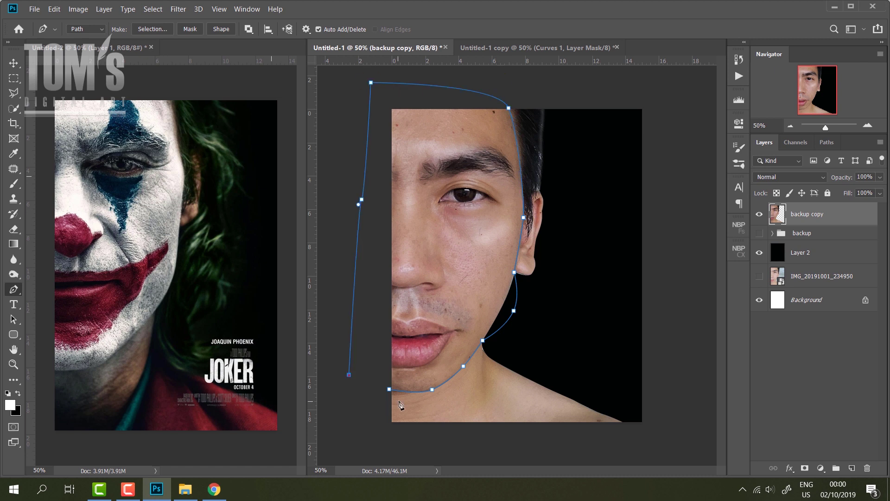
Turn the path into a 0-feather selection and copy it to a new layer named 'white'
{"action": "right_click", "coordinate": [480, 233]}
{"action": "left_click", "coordinate": [507, 155]}
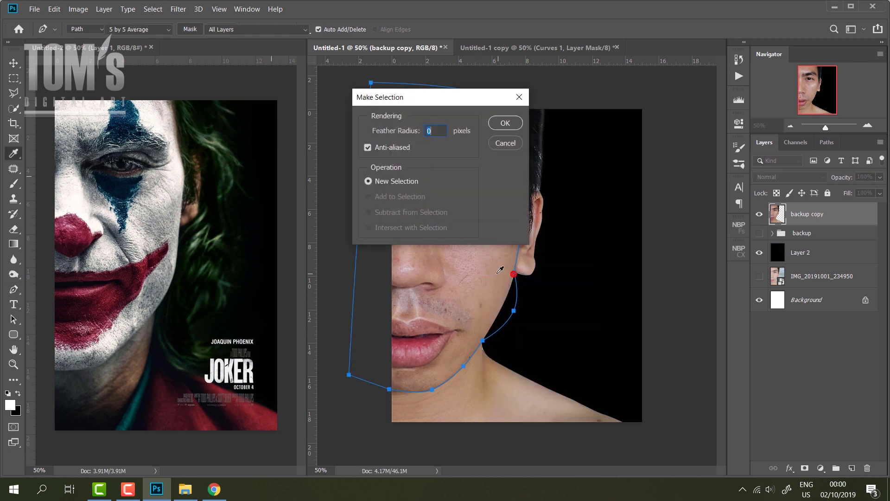
{"action": "left_click", "coordinate": [506, 121]}
{"action": "key", "text": "m"}
{"action": "right_click", "coordinate": [479, 212]}
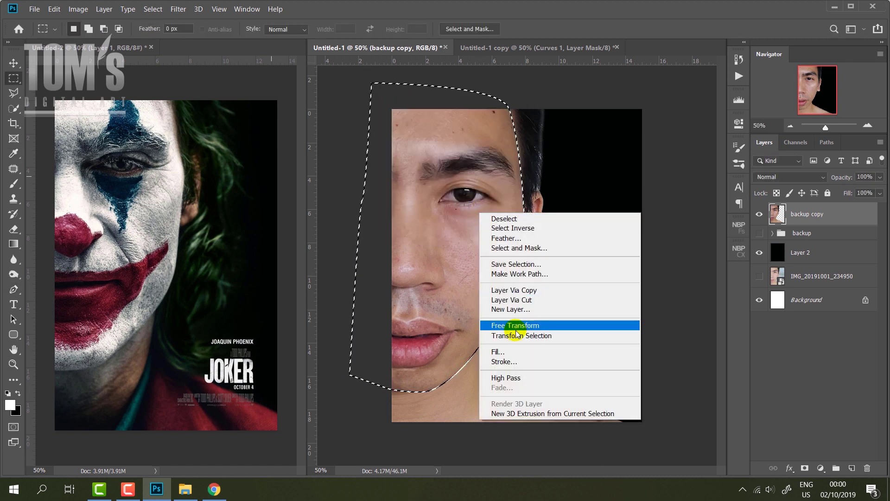
{"action": "left_click", "coordinate": [515, 290]}
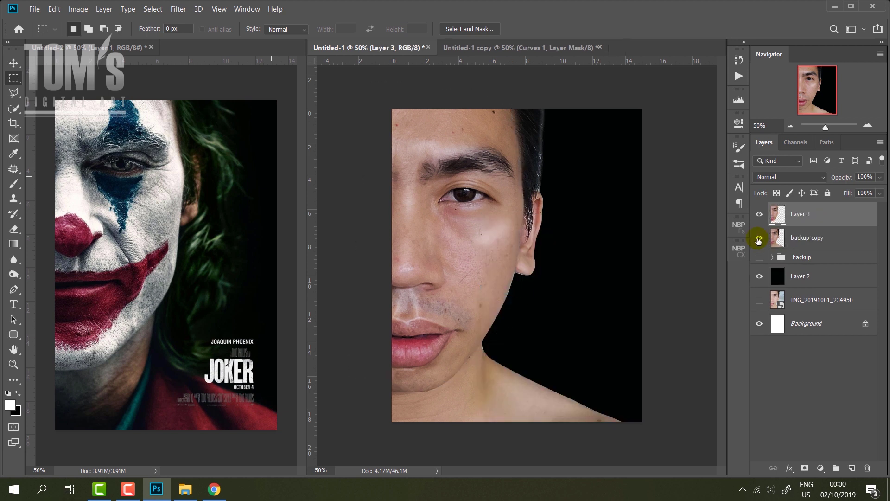
{"action": "double_click", "coordinate": [813, 215]}
{"action": "type", "text": "white"}
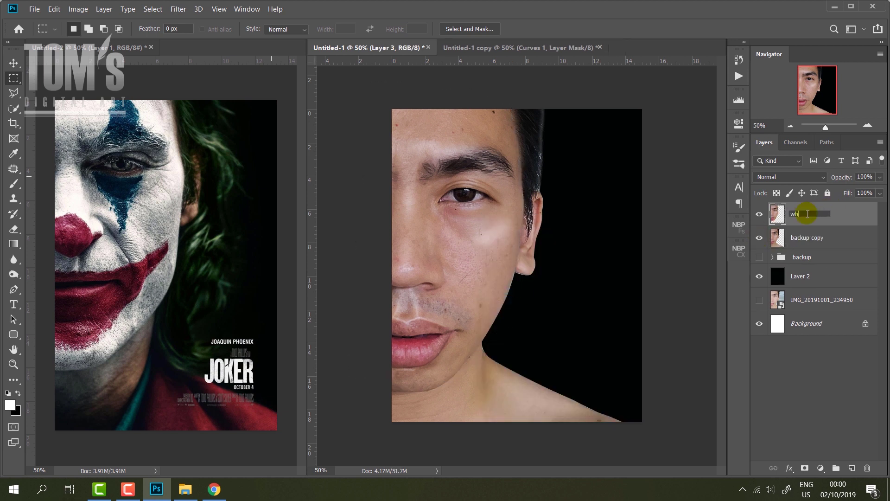
{"action": "left_click", "coordinate": [848, 218]}
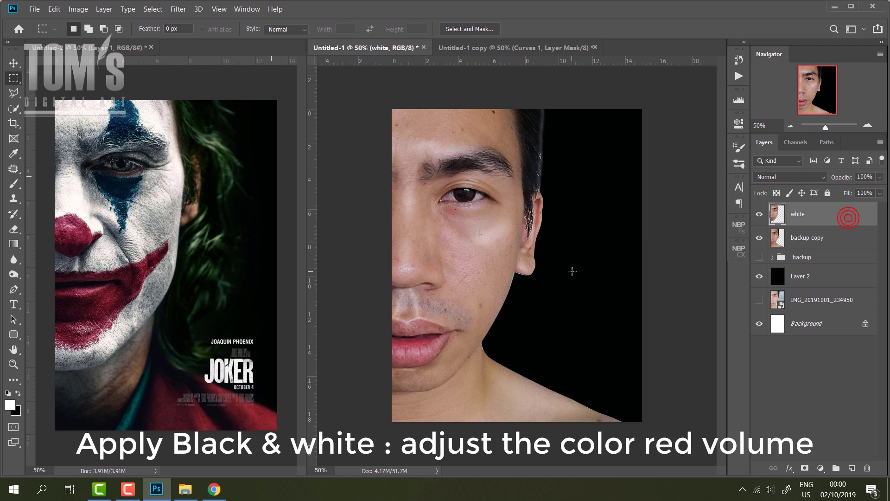
Apply Black and White to the white layer with Magentas 57 and Reds pushed up to about 123
{"action": "key", "text": "ctrl+alt+shift+b"}
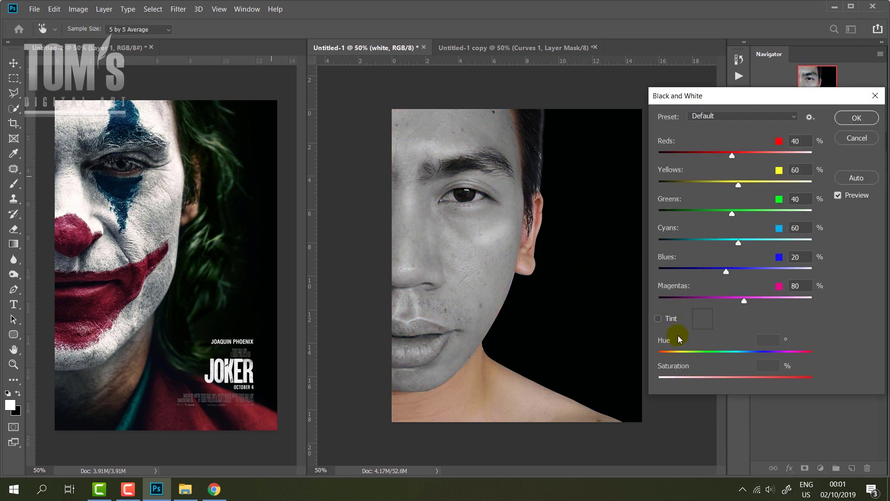
{"action": "left_click_drag", "start_coordinate": [766, 301], "coordinate": [738, 304]}
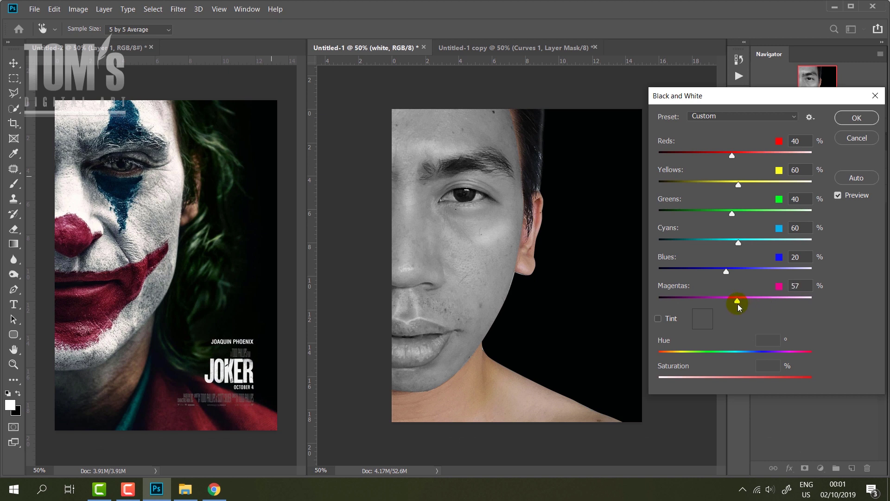
{"action": "mouse_move", "coordinate": [776, 162]}
{"action": "left_mouse_down"}
{"action": "mouse_move", "coordinate": [816, 160]}
{"action": "mouse_move", "coordinate": [662, 166]}
{"action": "left_mouse_up"}
{"action": "mouse_move", "coordinate": [796, 168]}
{"action": "left_mouse_down"}
{"action": "mouse_move", "coordinate": [812, 163]}
{"action": "mouse_move", "coordinate": [772, 159]}
{"action": "left_mouse_up"}
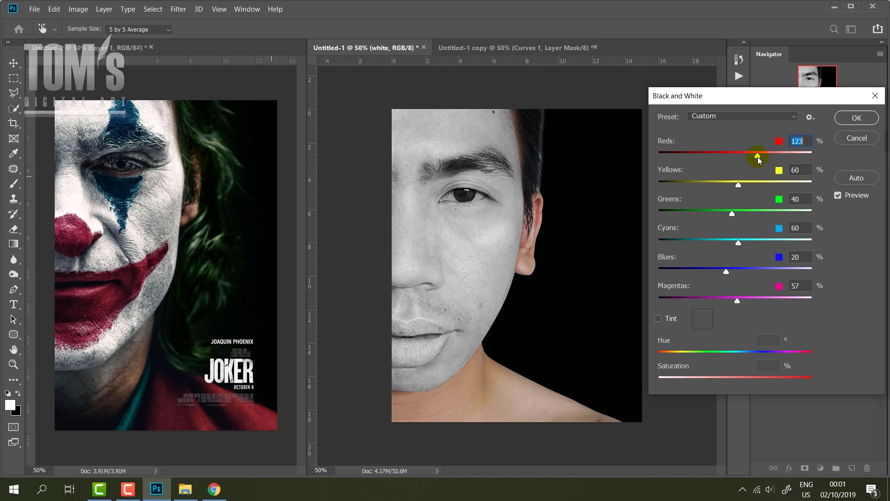
{"action": "left_click", "coordinate": [851, 120]}
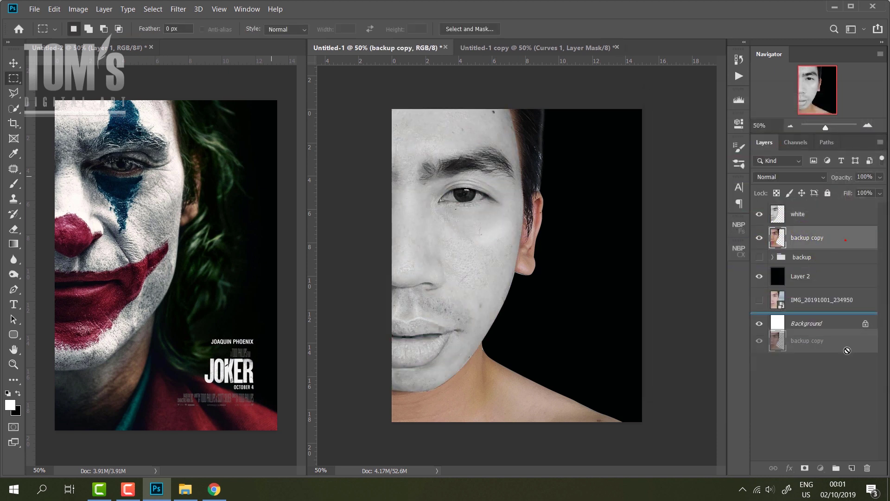
Duplicate 'backup copy', move it above 'white', and set its blend mode to Overlay
{"action": "left_click_drag", "start_coordinate": [825, 241], "coordinate": [851, 468]}
{"action": "left_click_drag", "start_coordinate": [807, 240], "coordinate": [814, 213]}
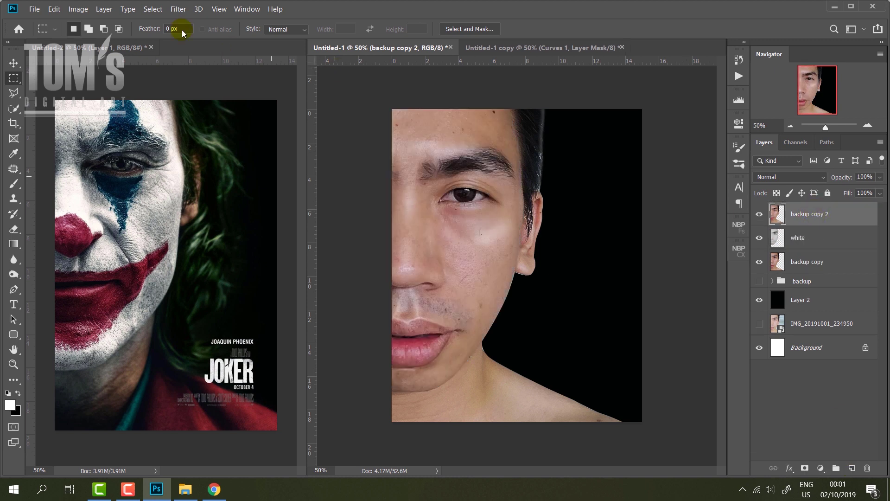
{"action": "left_click", "coordinate": [177, 10]}
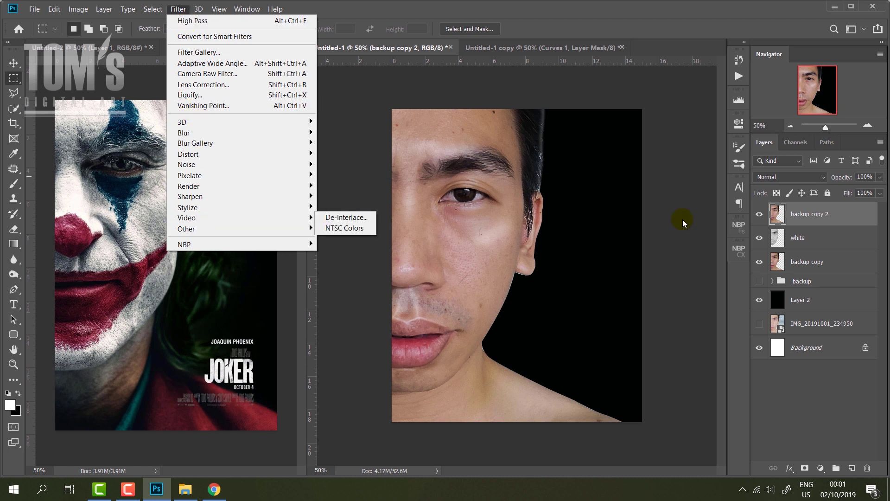
{"action": "left_click", "coordinate": [805, 182]}
{"action": "left_click", "coordinate": [809, 180]}
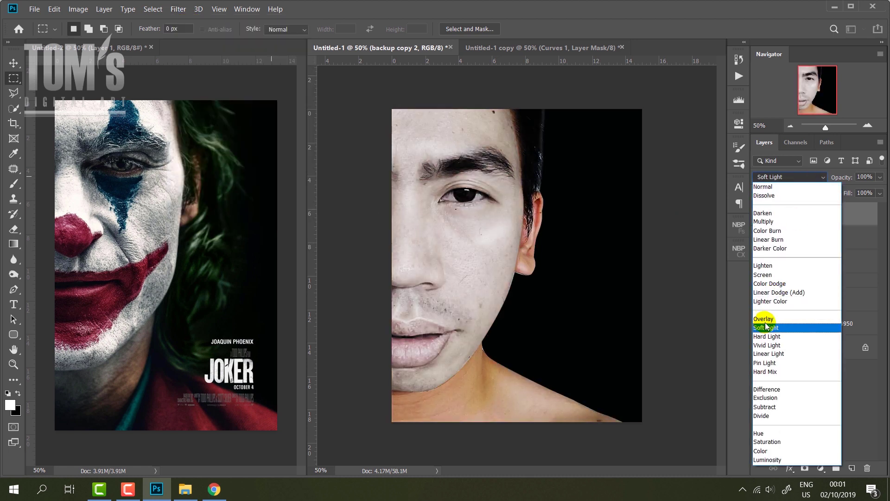
{"action": "left_click", "coordinate": [769, 319]}
Apply a High Pass filter with a radius of about 4.5 to the Overlay copy
{"action": "left_click", "coordinate": [181, 9]}
{"action": "mouse_move", "coordinate": [186, 229]}
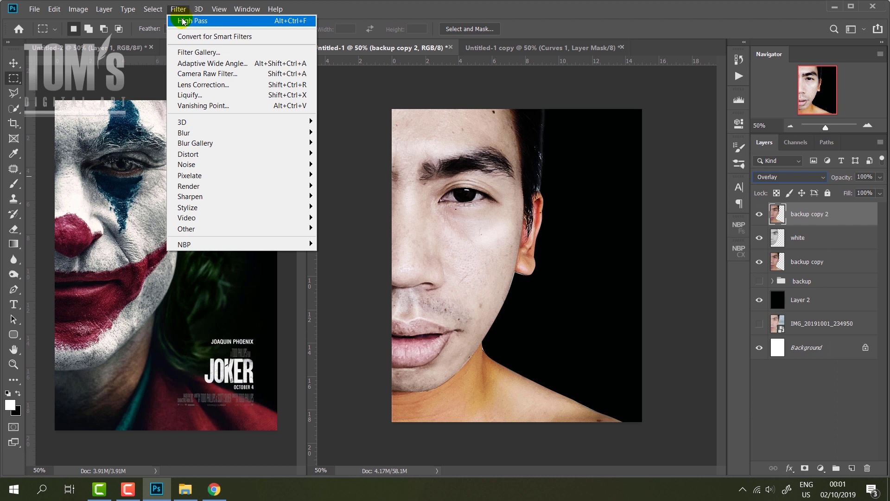
{"action": "left_click", "coordinate": [342, 238]}
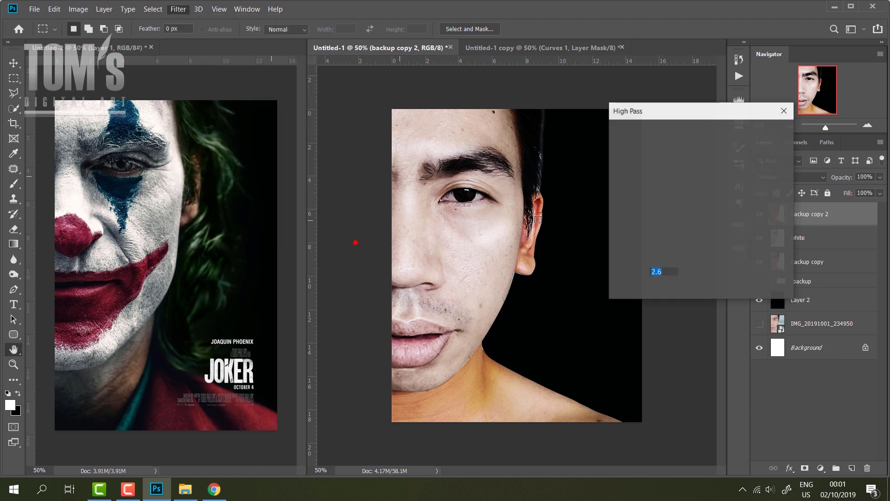
{"action": "mouse_move", "coordinate": [635, 291]}
{"action": "left_mouse_down"}
{"action": "mouse_move", "coordinate": [687, 293]}
{"action": "mouse_move", "coordinate": [662, 292]}
{"action": "left_mouse_up"}
{"action": "key", "text": "Return"}
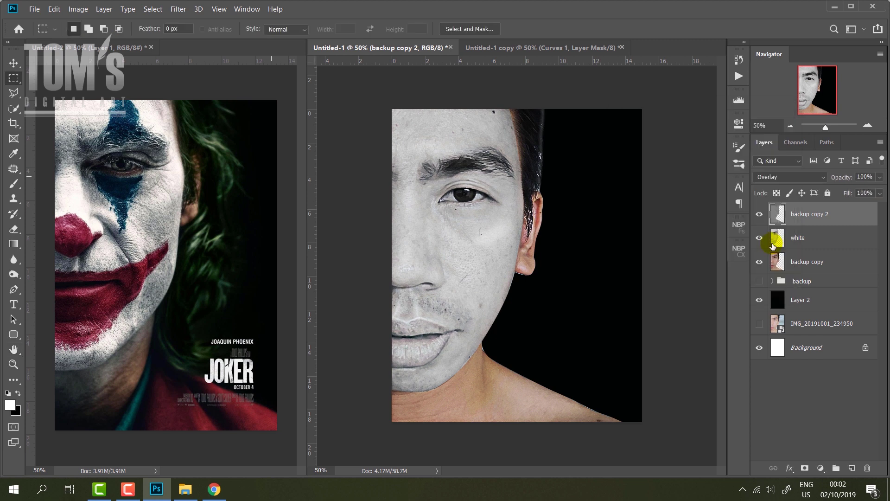
Toggle layer visibility to compare the face with and without the white and textured layers
{"action": "left_click", "coordinate": [759, 238]}
{"action": "left_click", "coordinate": [759, 238]}
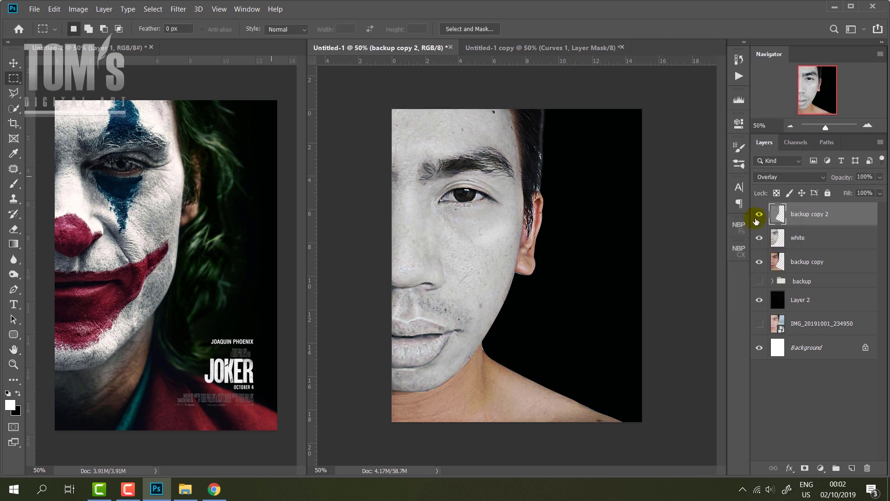
{"action": "left_click", "coordinate": [759, 215]}
{"action": "left_click", "coordinate": [827, 247]}
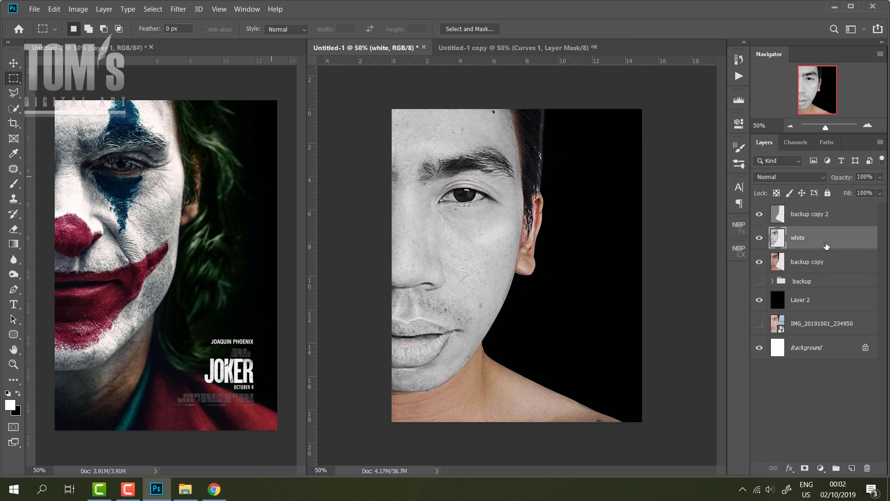
{"action": "left_click", "coordinate": [834, 218], "text": "shift"}
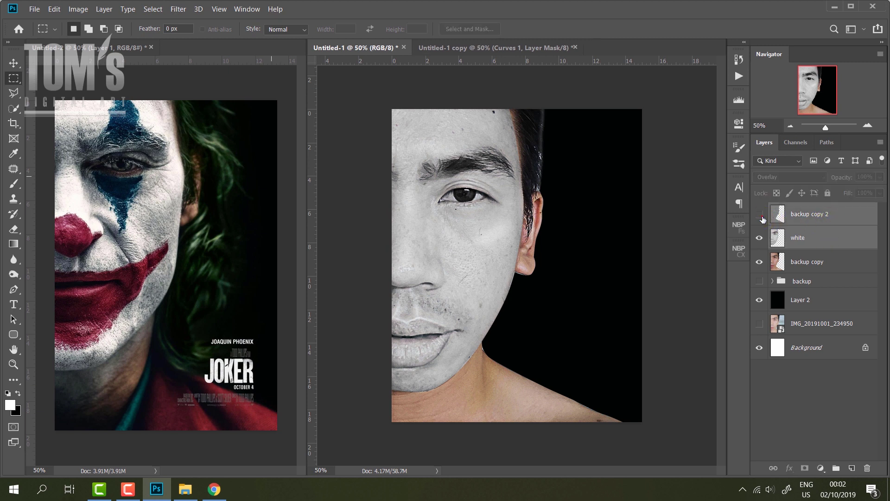
Mask 'backup copy 2' to the white layer's face outline and group both layers as Group 1
{"action": "left_click", "coordinate": [779, 240], "text": "ctrl"}
{"action": "left_click", "coordinate": [821, 217]}
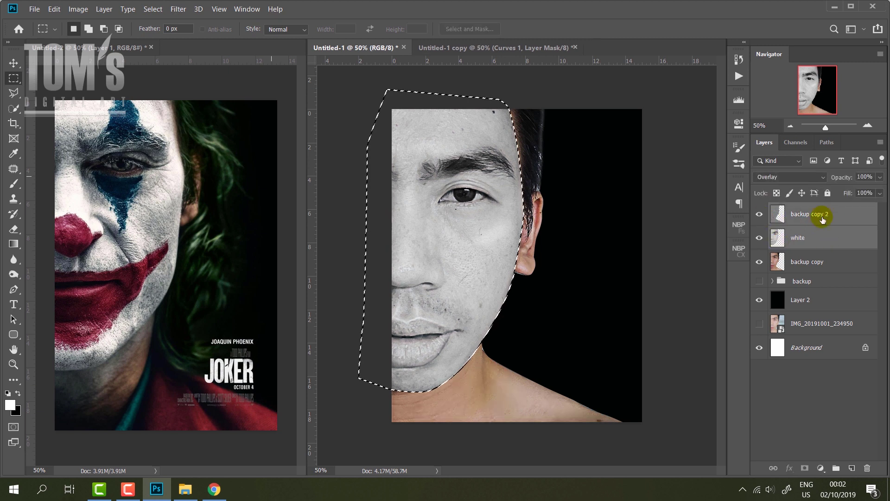
{"action": "left_click", "coordinate": [805, 467]}
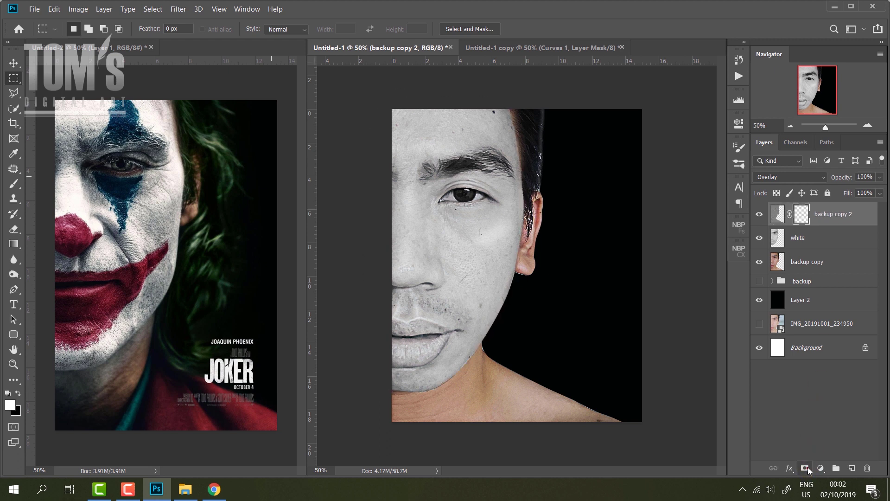
{"action": "left_click", "coordinate": [759, 216]}
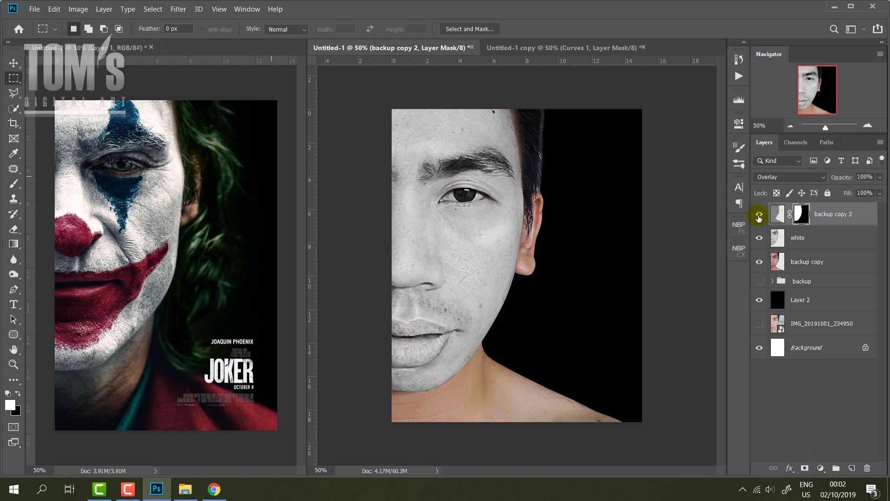
{"action": "left_click", "coordinate": [820, 241]}
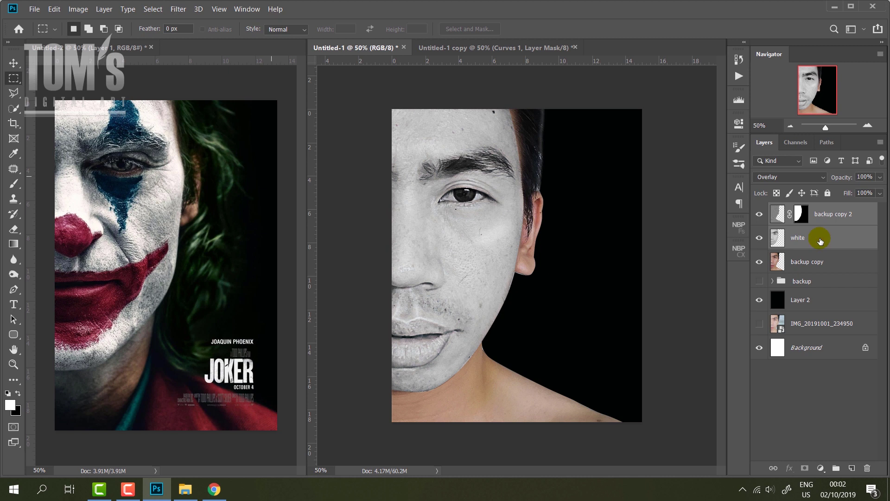
{"action": "key", "text": "ctrl+g"}
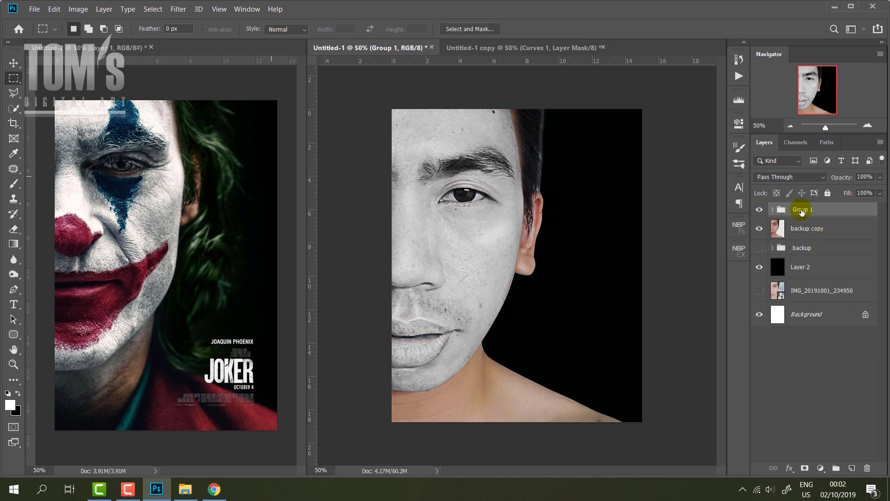
Add a mask to Group 1 and paint it with a 31 px brush to reveal the original brown iris
{"action": "left_click", "coordinate": [813, 469]}
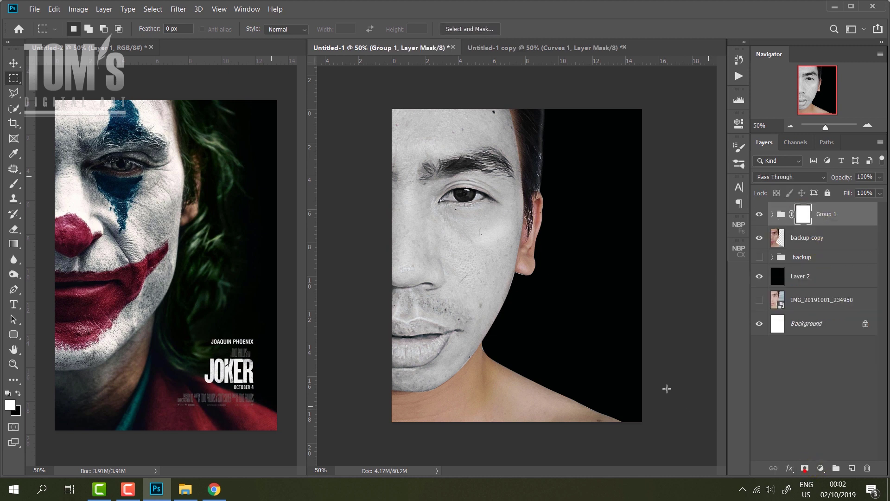
{"action": "key", "text": "ctrl+plus"}
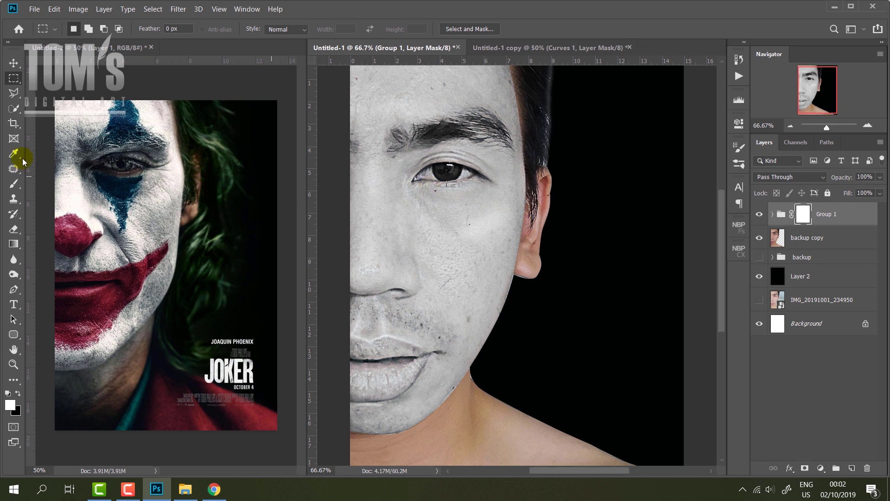
{"action": "left_click", "coordinate": [14, 185]}
{"action": "right_click", "coordinate": [433, 173]}
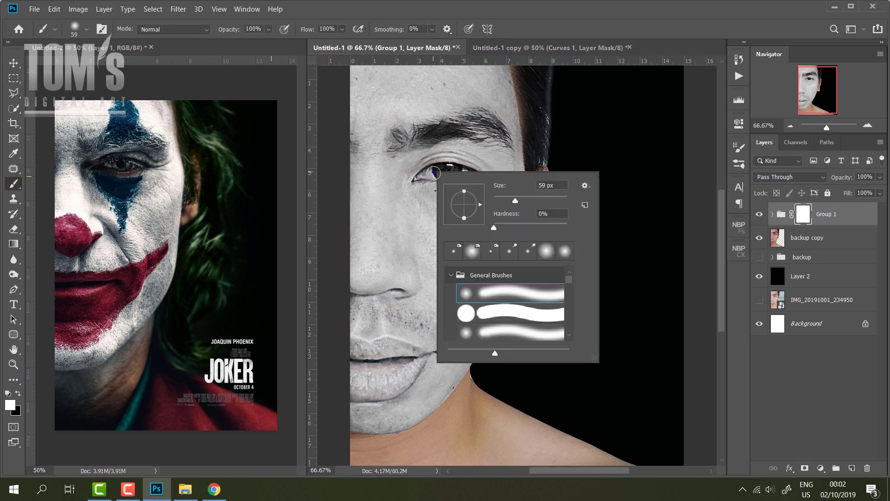
{"action": "key", "text": "Return"}
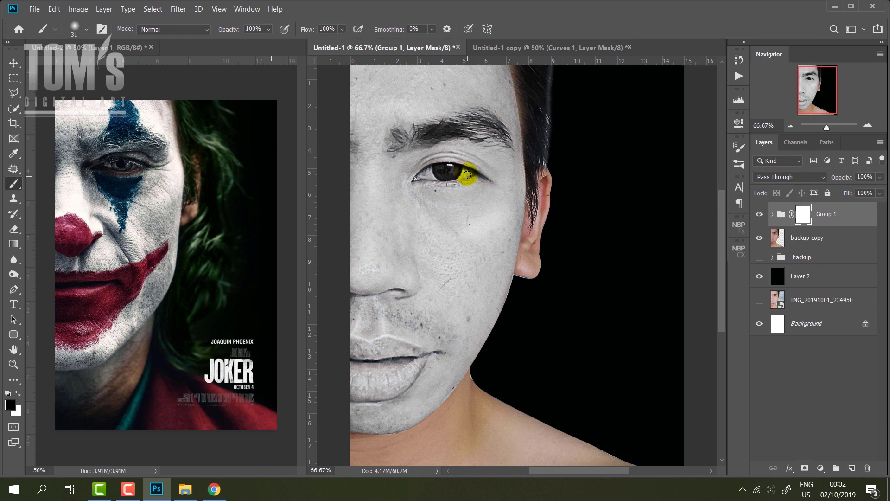
{"action": "left_click_drag", "start_coordinate": [466, 174], "coordinate": [421, 177]}
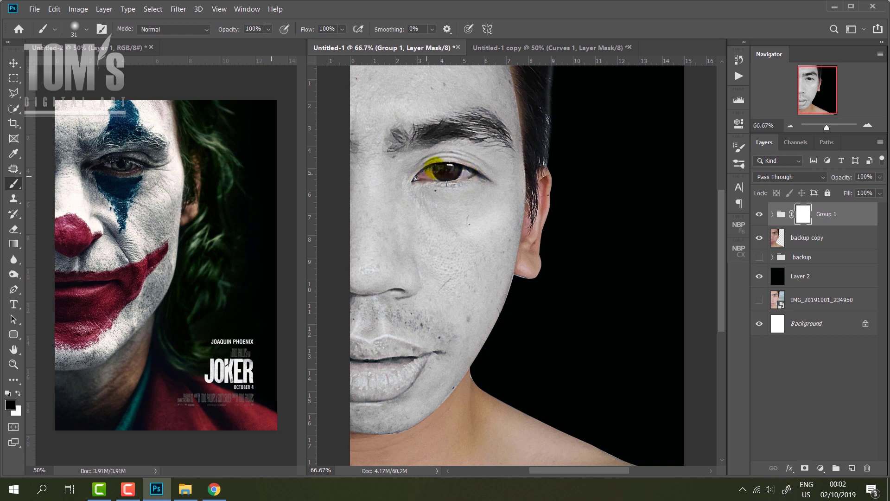
{"action": "left_click_drag", "start_coordinate": [460, 165], "coordinate": [441, 179]}
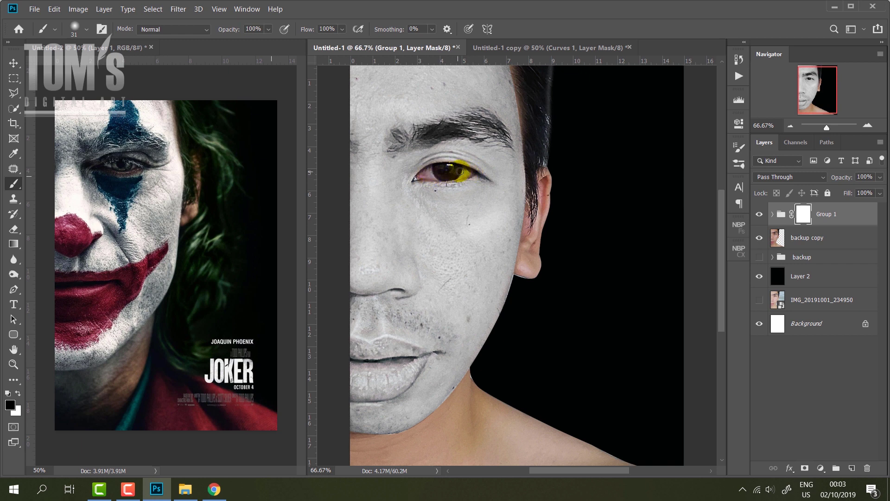
{"action": "mouse_move", "coordinate": [455, 170]}
{"action": "left_mouse_down"}
{"action": "mouse_move", "coordinate": [430, 177]}
{"action": "mouse_move", "coordinate": [428, 188]}
{"action": "left_mouse_up"}
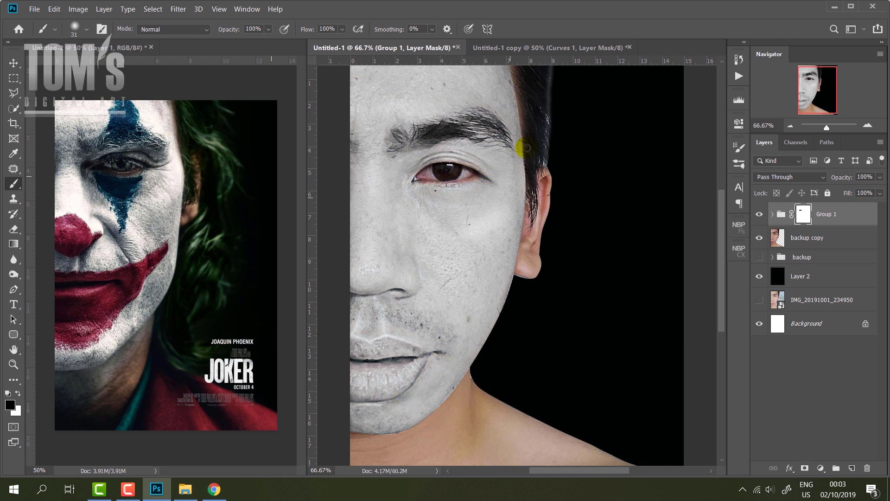
Extend the white face paint near the eye, then start a Black and White conversion on the copied face
{"action": "scroll", "coordinate": [461, 287], "scroll_direction": "down", "scroll_amount": 1}
{"action": "left_click", "coordinate": [460, 287]}
{"action": "scroll", "coordinate": [460, 288], "scroll_direction": "down", "scroll_amount": 1}
{"action": "left_click_drag", "start_coordinate": [461, 288], "coordinate": [384, 324]}
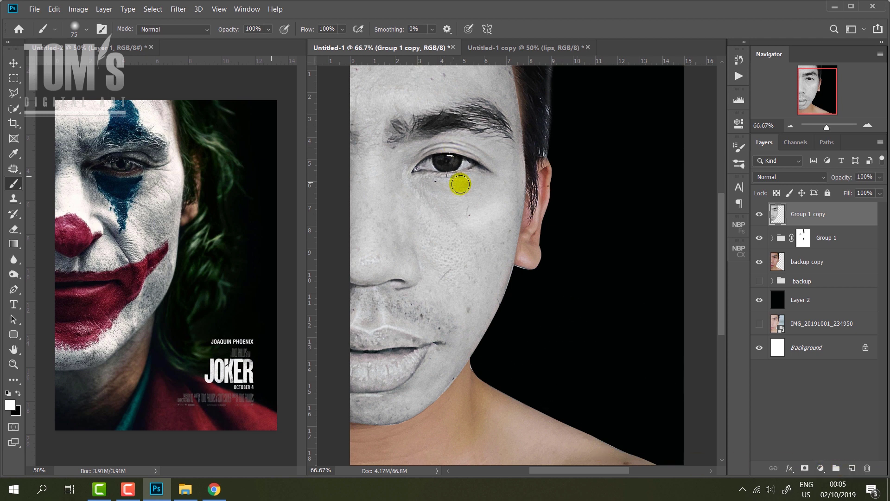
{"action": "key", "text": "ctrl+alt+shift+b"}
Enable Tint and set its colour to a deep red sampled from the poster's lips
{"action": "left_click", "coordinate": [655, 314]}
{"action": "left_click", "coordinate": [695, 320]}
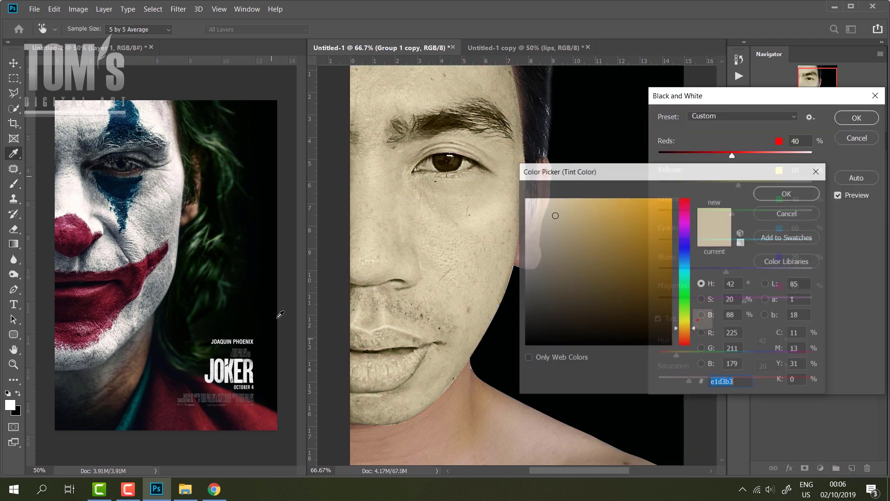
{"action": "left_click", "coordinate": [95, 288]}
{"action": "left_click", "coordinate": [626, 249]}
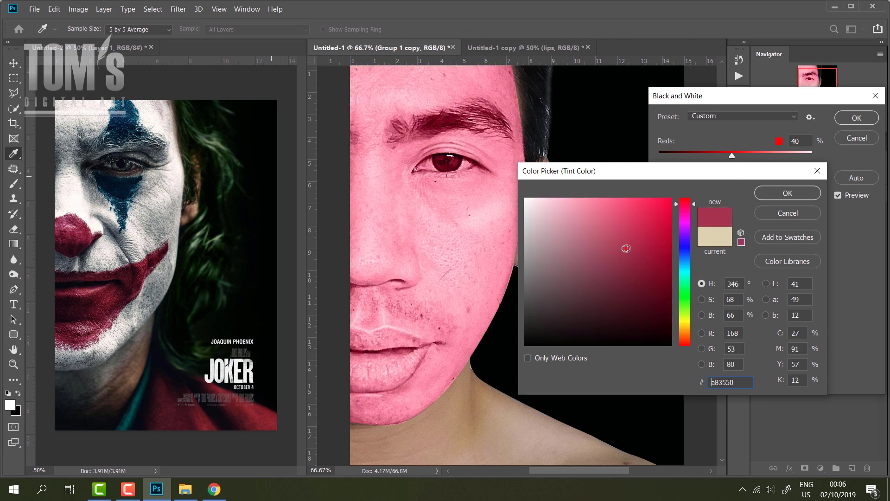
{"action": "left_click_drag", "start_coordinate": [642, 260], "coordinate": [637, 259]}
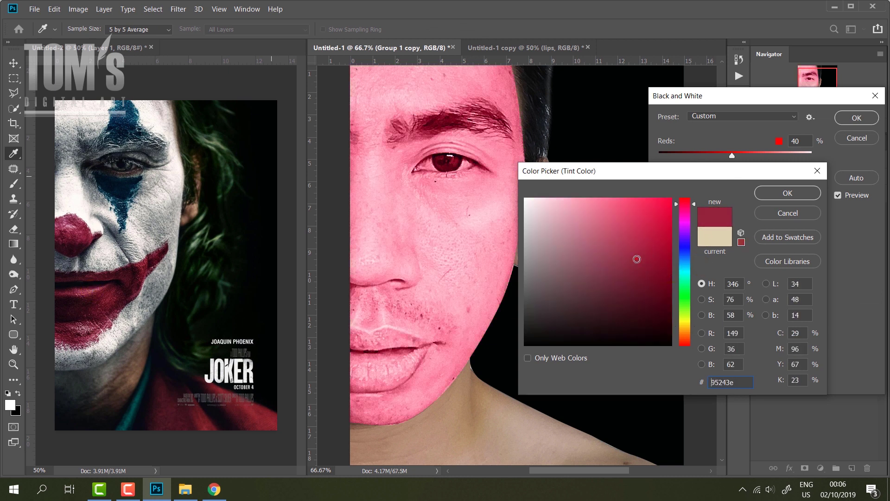
{"action": "left_click", "coordinate": [702, 315]}
{"action": "left_click", "coordinate": [701, 299]}
{"action": "left_click", "coordinate": [693, 225]}
{"action": "left_click_drag", "start_coordinate": [694, 219], "coordinate": [693, 219]}
{"action": "left_click", "coordinate": [787, 193]}
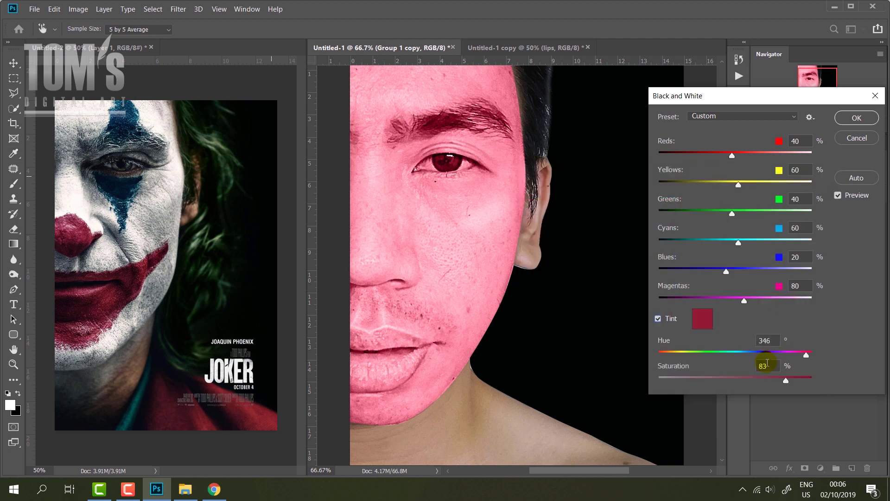
Set the tint saturation to 100 and Reds to 68, then apply the conversion
{"action": "left_click_drag", "start_coordinate": [802, 384], "coordinate": [815, 381]}
{"action": "left_click_drag", "start_coordinate": [731, 156], "coordinate": [740, 155]}
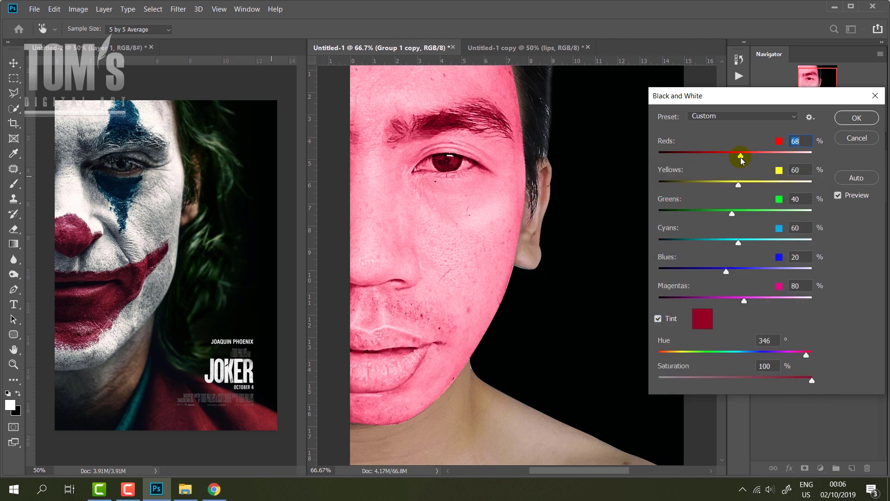
{"action": "left_click", "coordinate": [857, 118]}
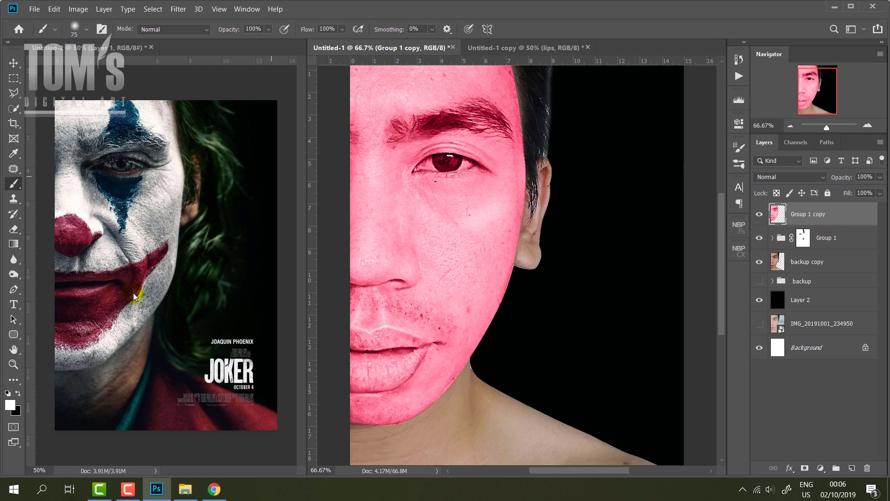
Add a black-filled mask to the red face layer and paint white over the lips
{"action": "left_click", "coordinate": [804, 468]}
{"action": "left_click", "coordinate": [17, 389]}
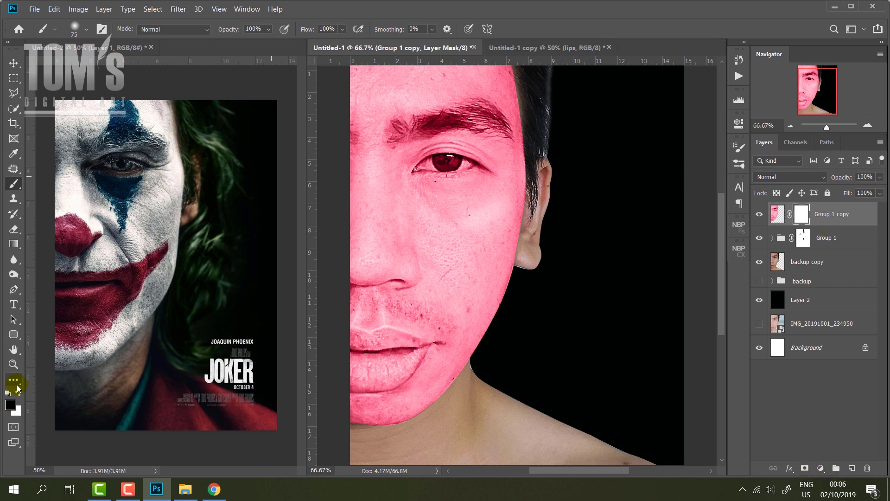
{"action": "key", "text": "ctrl+i"}
{"action": "key", "text": "x"}
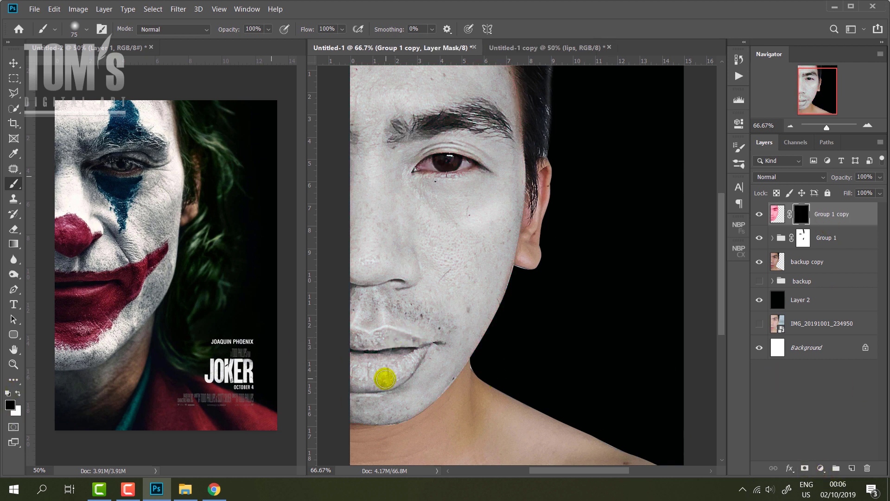
{"action": "mouse_move", "coordinate": [390, 346]}
{"action": "left_mouse_down"}
{"action": "mouse_move", "coordinate": [357, 338]}
{"action": "mouse_move", "coordinate": [371, 392]}
{"action": "mouse_move", "coordinate": [398, 338]}
{"action": "mouse_move", "coordinate": [419, 321]}
{"action": "mouse_move", "coordinate": [440, 334]}
{"action": "mouse_move", "coordinate": [462, 315]}
{"action": "mouse_move", "coordinate": [369, 379]}
{"action": "mouse_move", "coordinate": [364, 341]}
{"action": "left_mouse_up"}
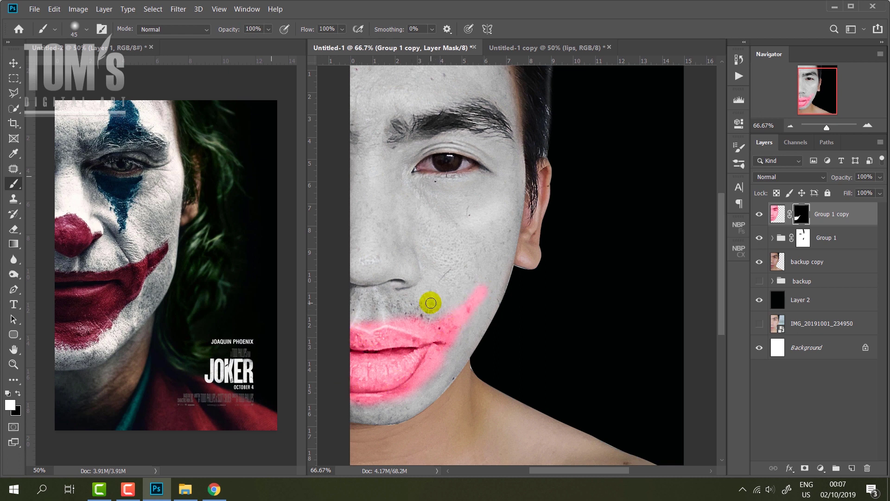
Spatter a speckled smile around the lips and up the right cheek with 94 px Special Effects brush 284
{"action": "right_click", "coordinate": [430, 308]}
{"action": "left_click", "coordinate": [453, 392]}
{"action": "left_click", "coordinate": [455, 427]}
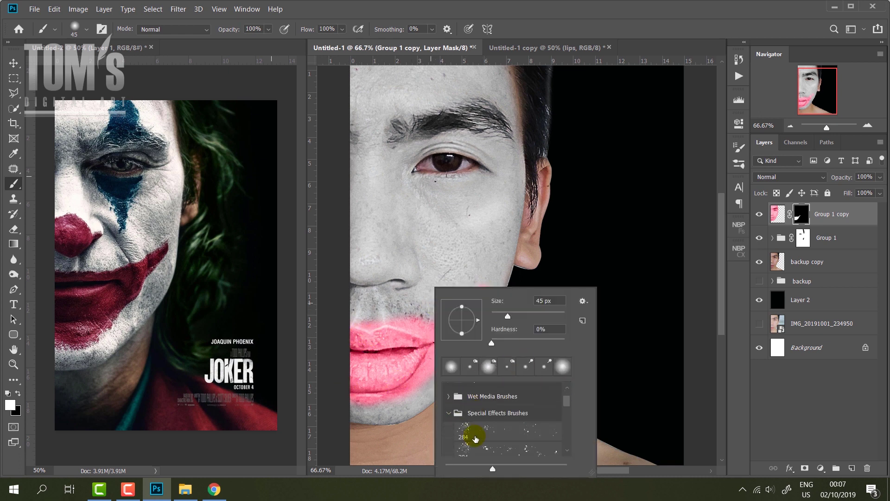
{"action": "left_click_drag", "start_coordinate": [532, 315], "coordinate": [516, 316]}
{"action": "left_click", "coordinate": [397, 324]}
{"action": "mouse_move", "coordinate": [428, 327]}
{"action": "left_mouse_down"}
{"action": "mouse_move", "coordinate": [371, 320]}
{"action": "mouse_move", "coordinate": [383, 397]}
{"action": "mouse_move", "coordinate": [433, 363]}
{"action": "mouse_move", "coordinate": [468, 303]}
{"action": "left_mouse_up"}
{"action": "left_click_drag", "start_coordinate": [424, 375], "coordinate": [444, 349]}
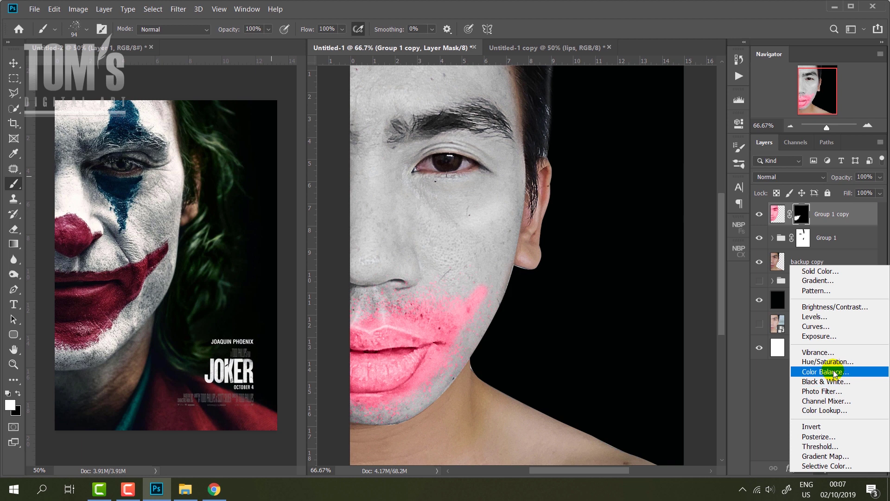
{"action": "left_click", "coordinate": [817, 371]}
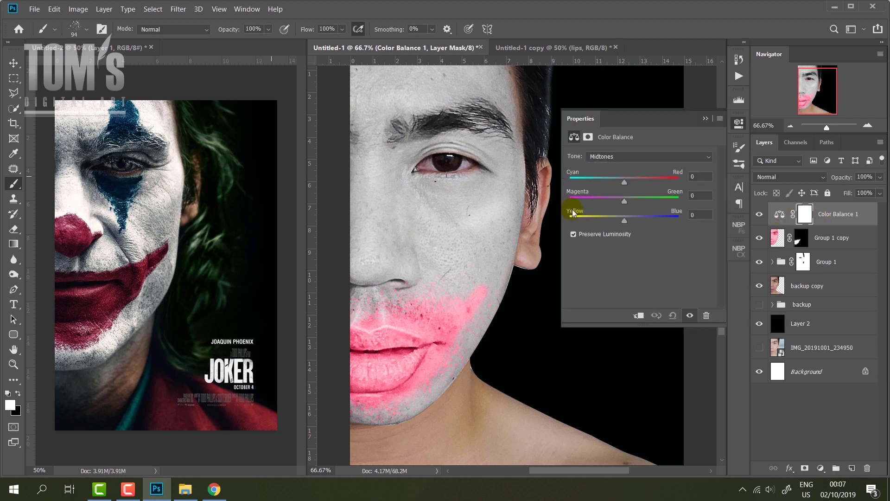
Push Color Balance shadows toward red and midtones to +37 red, then clip it to the smile layer
{"action": "left_click", "coordinate": [615, 165]}
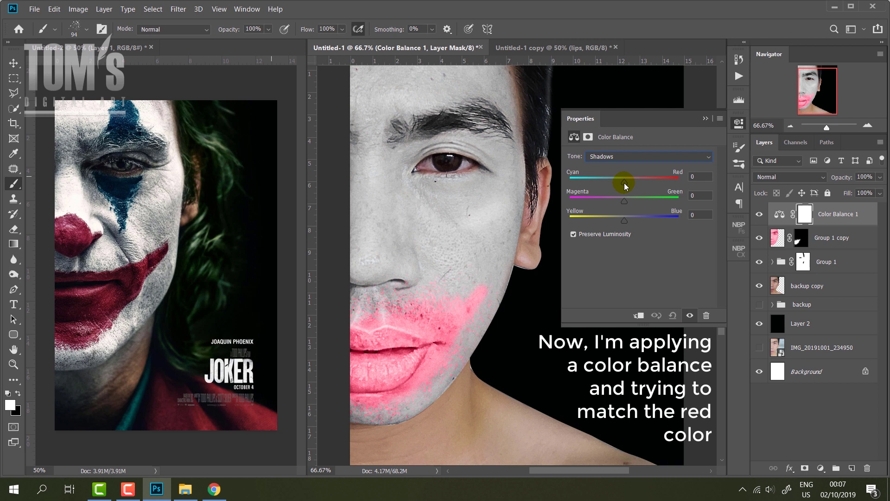
{"action": "left_click_drag", "start_coordinate": [624, 182], "coordinate": [677, 190]}
{"action": "left_click_drag", "start_coordinate": [624, 201], "coordinate": [606, 226]}
{"action": "left_click", "coordinate": [623, 156]}
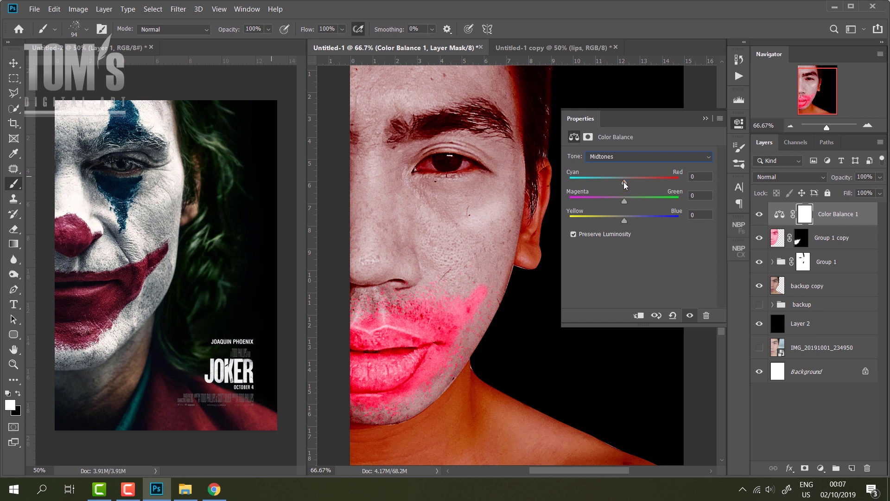
{"action": "left_click_drag", "start_coordinate": [645, 190], "coordinate": [617, 201]}
{"action": "right_click", "coordinate": [835, 218]}
{"action": "left_click", "coordinate": [737, 231]}
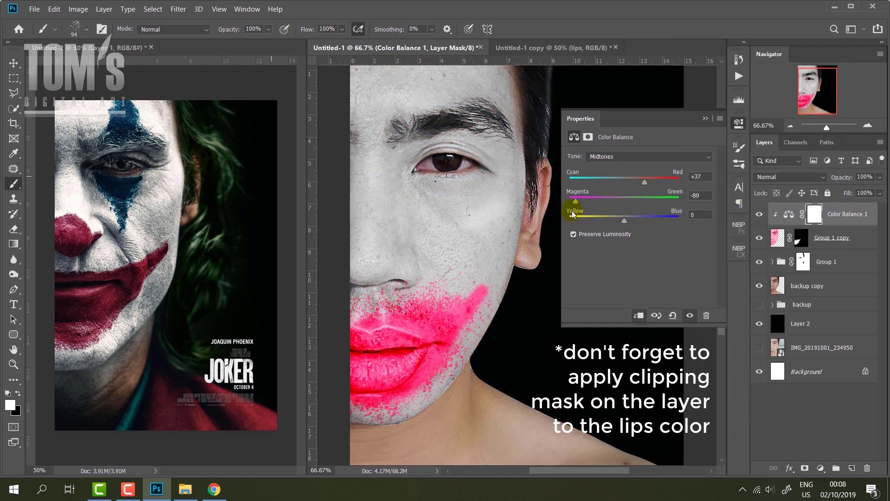
{"action": "left_click_drag", "start_coordinate": [630, 226], "coordinate": [613, 226]}
Refine Color Balance: shadows +70 red, highlights +14 red shifted toward green and blue
{"action": "left_click", "coordinate": [649, 156]}
{"action": "left_click", "coordinate": [616, 167]}
{"action": "left_click_drag", "start_coordinate": [675, 181], "coordinate": [663, 182]}
{"action": "left_click", "coordinate": [649, 156]}
{"action": "left_click", "coordinate": [614, 186]}
{"action": "left_click_drag", "start_coordinate": [658, 188], "coordinate": [631, 183]}
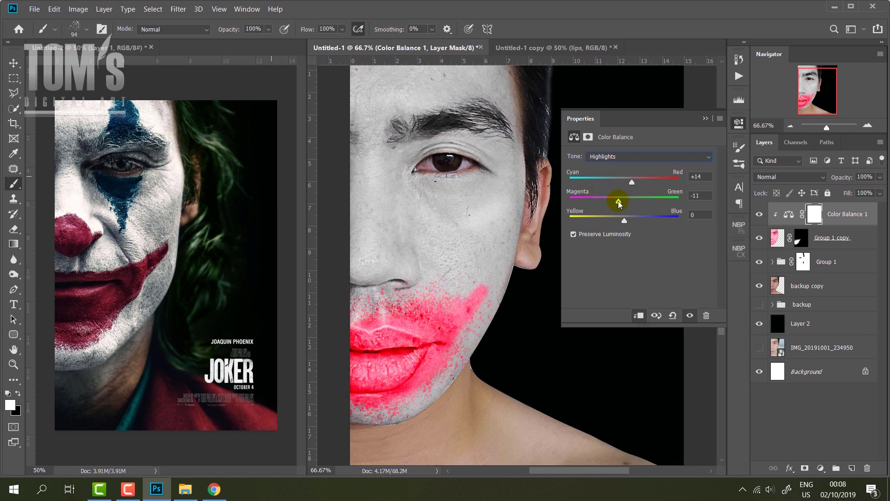
{"action": "left_click_drag", "start_coordinate": [624, 220], "coordinate": [634, 202]}
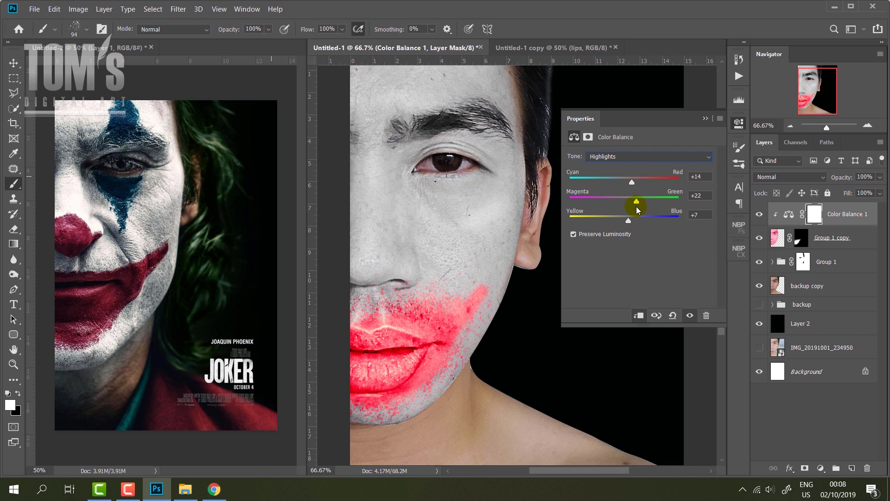
{"action": "left_click", "coordinate": [794, 213]}
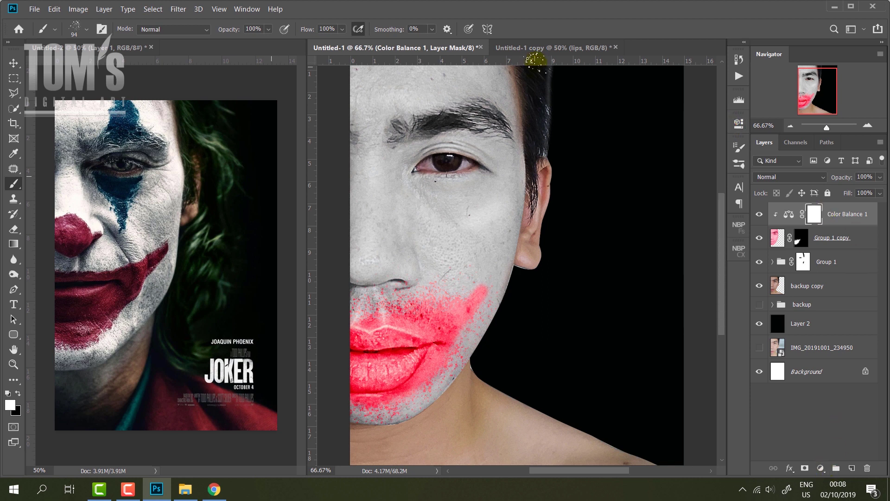
{"action": "left_click", "coordinate": [821, 469]}
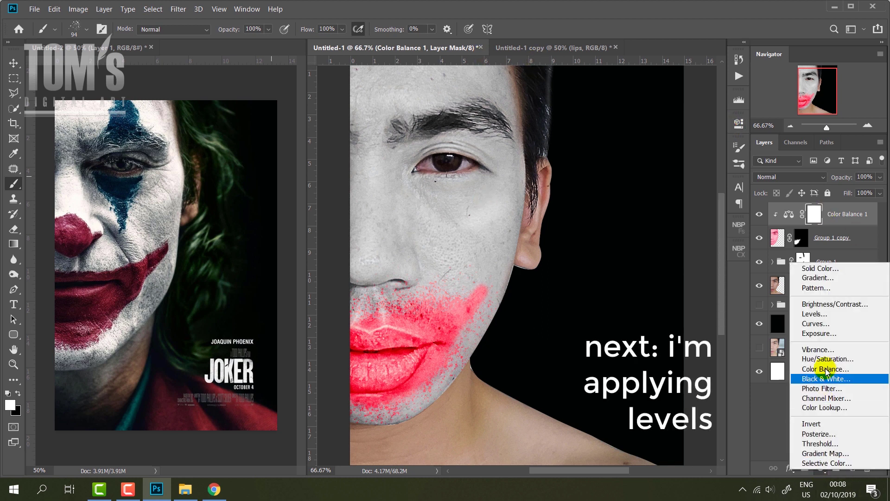
Add a Levels layer with lowered output highlights, clipped to the smile
{"action": "left_click", "coordinate": [814, 314]}
{"action": "left_click_drag", "start_coordinate": [711, 274], "coordinate": [677, 275]}
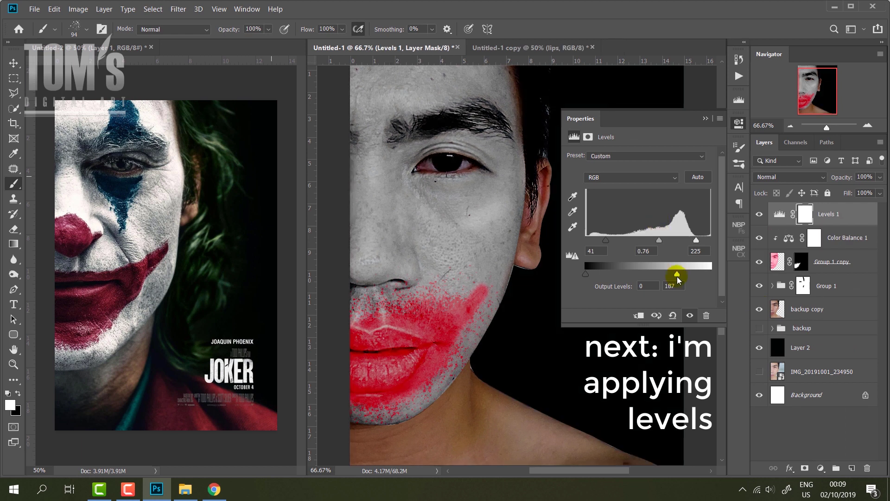
{"action": "left_click", "coordinate": [739, 125]}
{"action": "right_click", "coordinate": [850, 213]}
{"action": "left_click", "coordinate": [721, 216]}
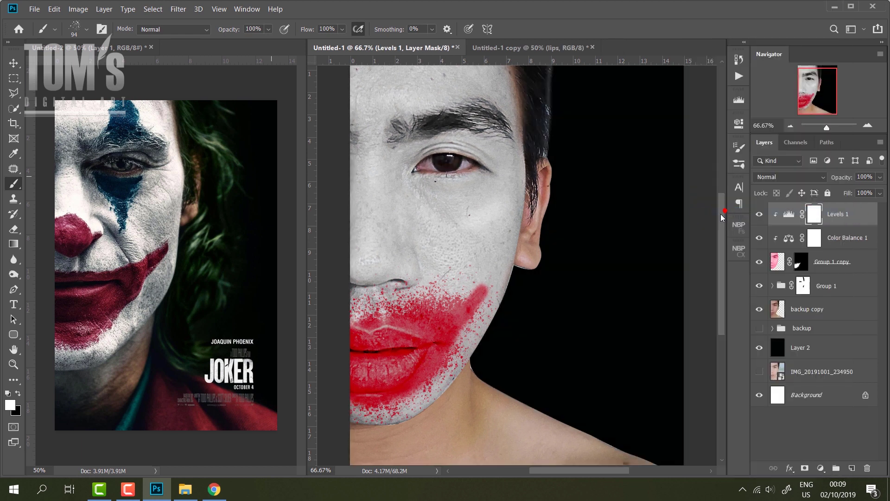
Add a Hue/Saturation layer on Reds with Saturation +63 and Lightness -48
{"action": "left_click", "coordinate": [820, 468]}
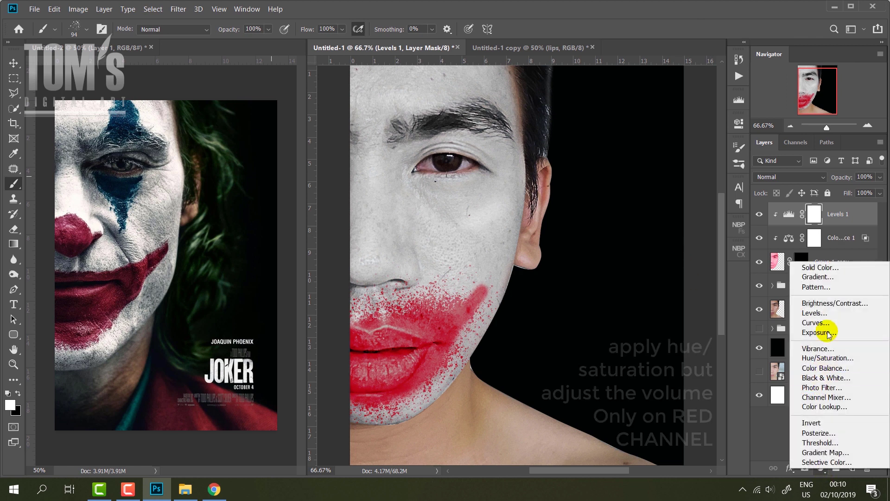
{"action": "left_click", "coordinate": [815, 358]}
{"action": "left_click", "coordinate": [668, 171]}
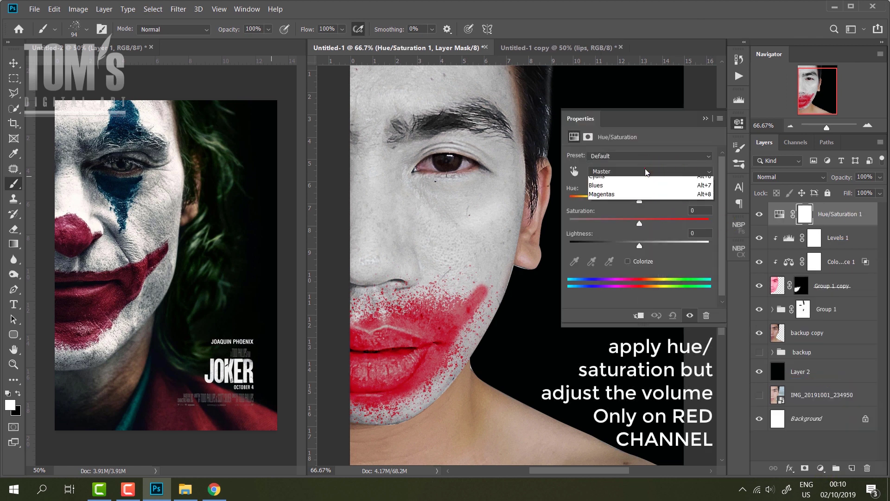
{"action": "left_click", "coordinate": [603, 189]}
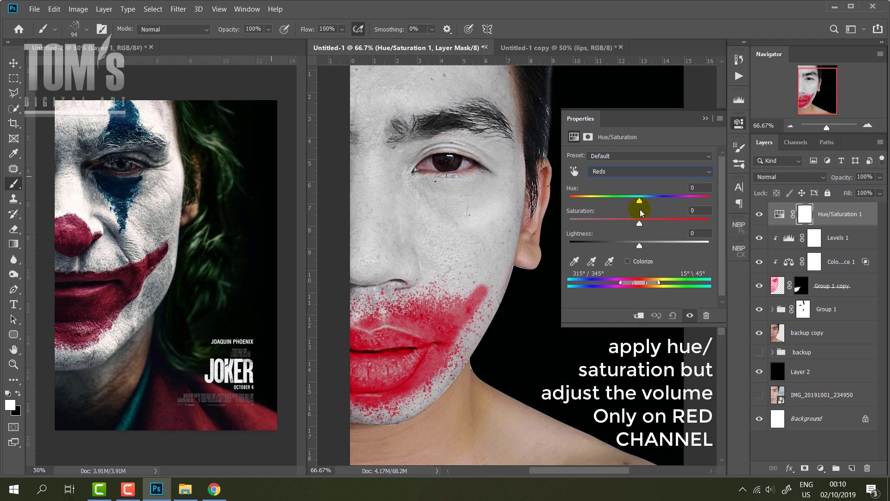
{"action": "mouse_move", "coordinate": [639, 223]}
{"action": "left_mouse_down"}
{"action": "mouse_move", "coordinate": [662, 223]}
{"action": "mouse_move", "coordinate": [612, 246]}
{"action": "left_mouse_up"}
{"action": "left_click_drag", "start_coordinate": [661, 223], "coordinate": [673, 224]}
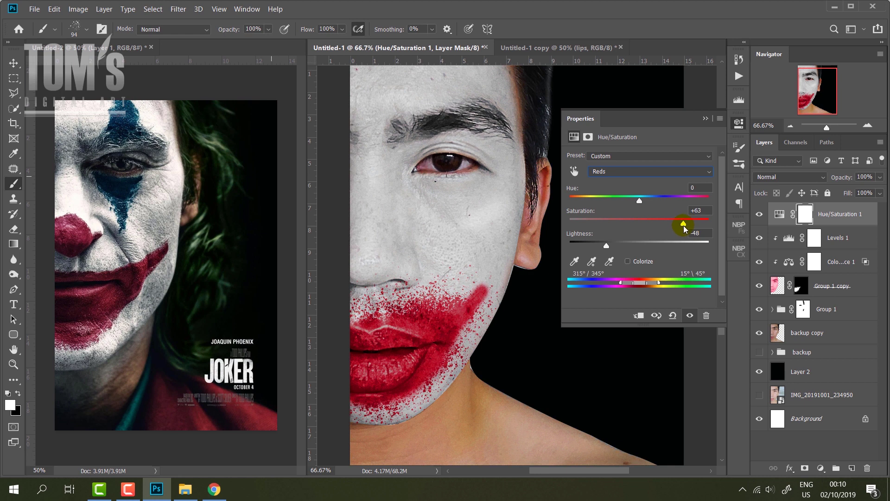
{"action": "left_click", "coordinate": [739, 123]}
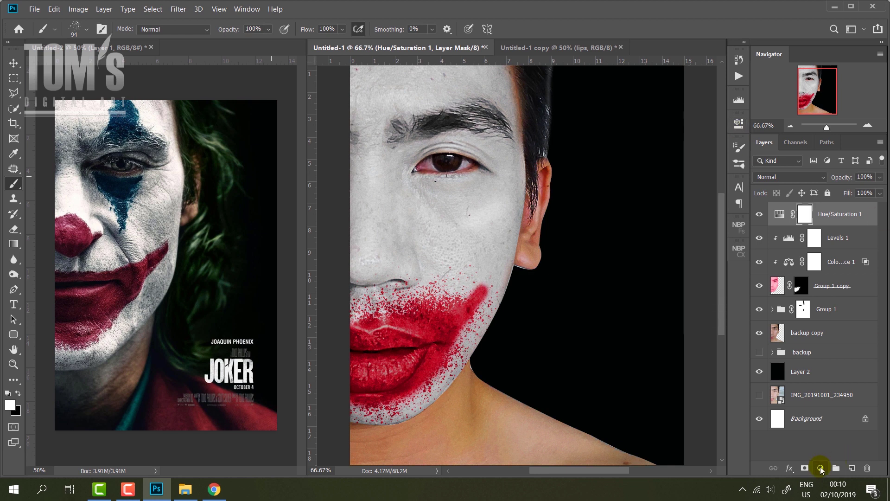
Add a Black & White adjustment layer blended as Color at about 32% fill
{"action": "left_click", "coordinate": [821, 468]}
{"action": "left_click", "coordinate": [818, 376]}
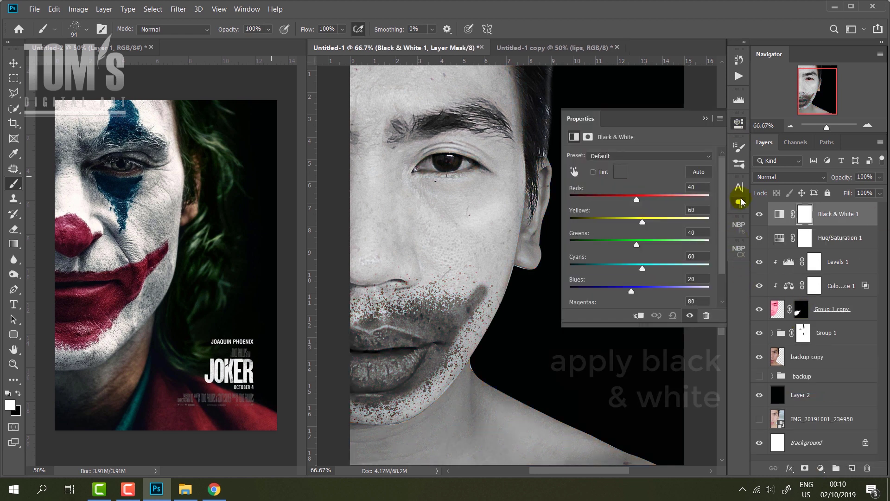
{"action": "left_click", "coordinate": [738, 123]}
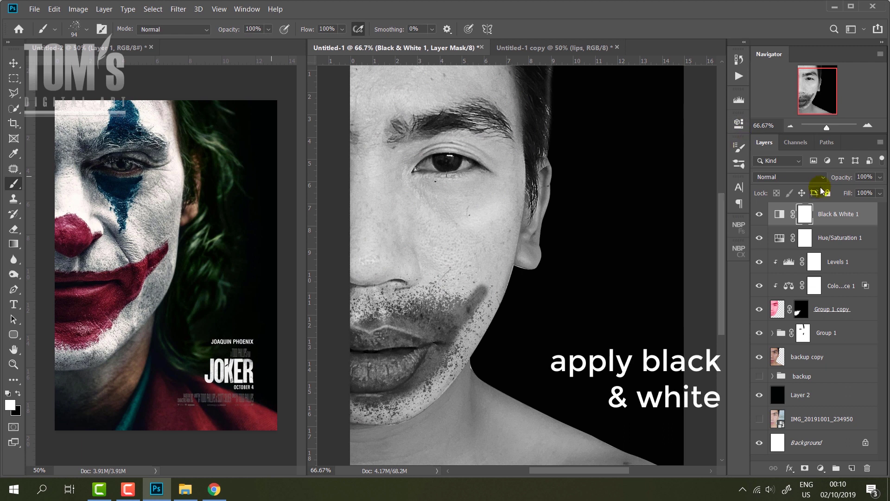
{"action": "left_click", "coordinate": [821, 177]}
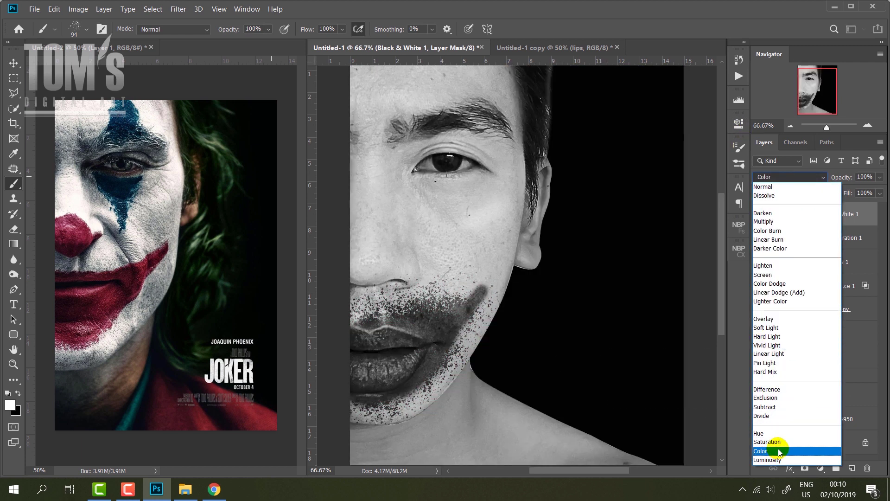
{"action": "left_click", "coordinate": [779, 451]}
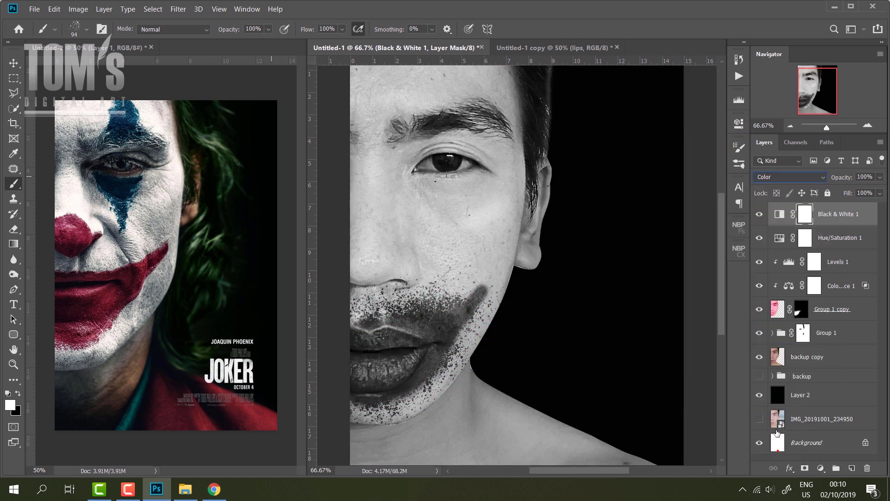
{"action": "left_click", "coordinate": [880, 193]}
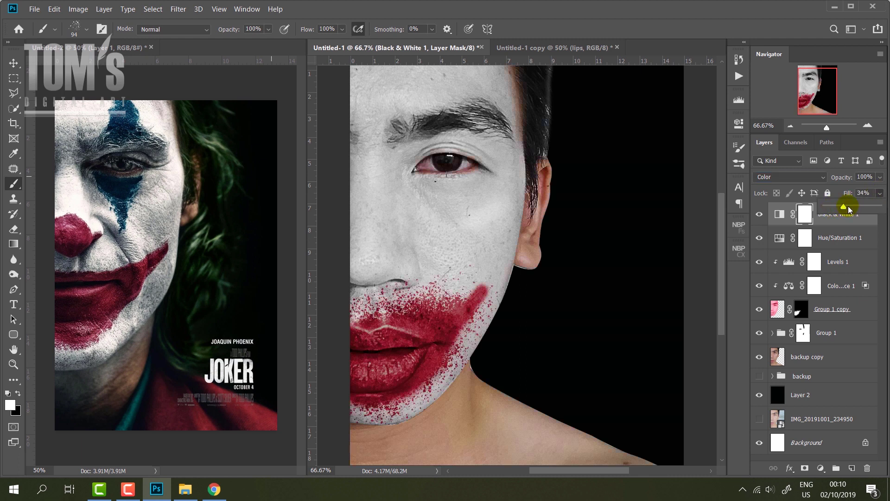
{"action": "left_click_drag", "start_coordinate": [848, 208], "coordinate": [845, 210]}
{"action": "left_click", "coordinate": [801, 309]}
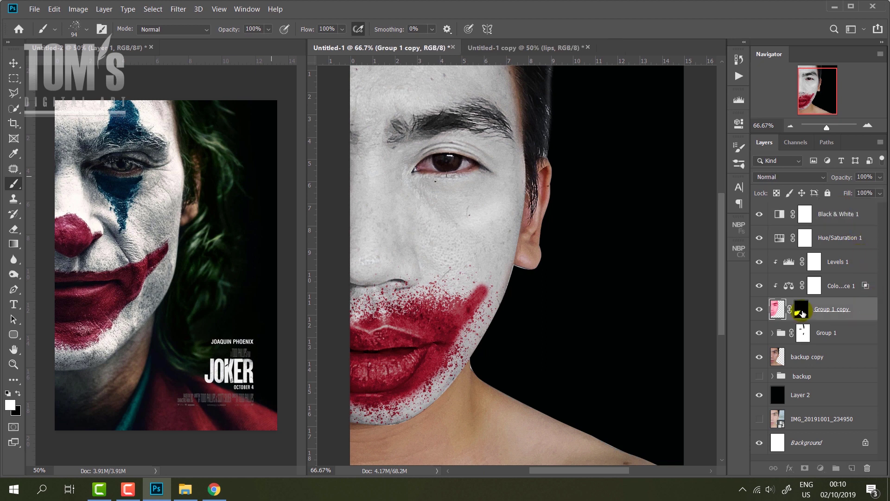
Fill a lower-face selection on the mask with black to erase the old red smear
{"action": "right_click", "coordinate": [13, 183]}
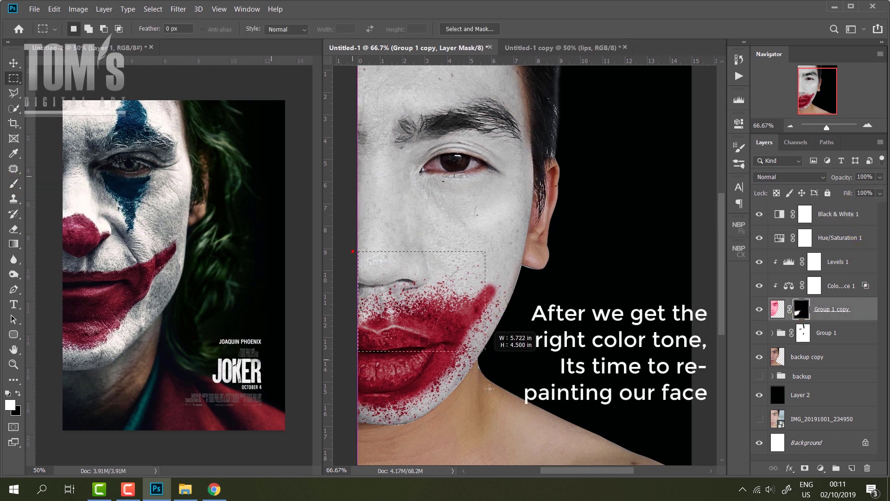
{"action": "left_click_drag", "start_coordinate": [489, 334], "coordinate": [521, 343]}
{"action": "right_click", "coordinate": [453, 324]}
{"action": "left_click", "coordinate": [477, 258]}
{"action": "key", "text": "Return"}
{"action": "key", "text": "ctrl+d"}
{"action": "left_click", "coordinate": [163, 201]}
Clip the Black & White 1 and Hue/Saturation 1 adjustments to the layer below
{"action": "left_click", "coordinate": [816, 245]}
{"action": "key", "text": "ctrl+alt+g"}
{"action": "left_click", "coordinate": [830, 213]}
{"action": "key", "text": "ctrl+alt+g"}
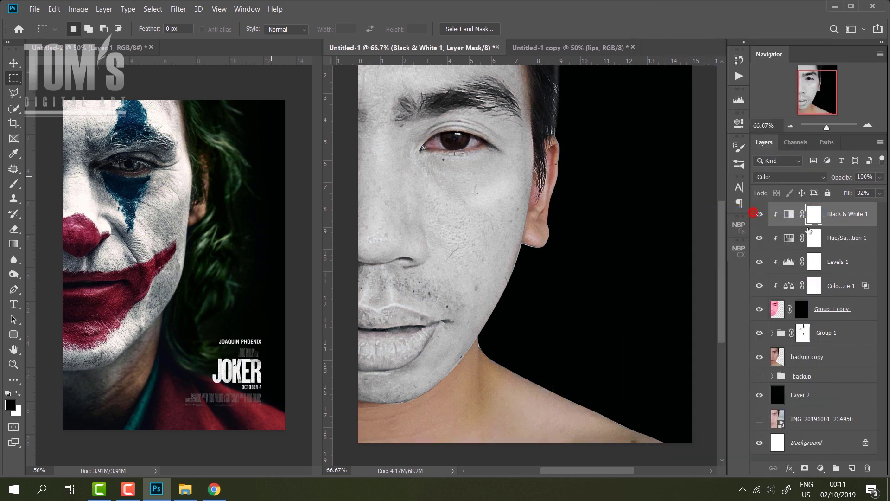
Paint white with a round General brush on the Group 1 copy mask to restore red lips
{"action": "left_click", "coordinate": [798, 313]}
{"action": "left_click", "coordinate": [13, 183]}
{"action": "key", "text": "x"}
{"action": "right_click", "coordinate": [423, 329]}
{"action": "left_click", "coordinate": [441, 390]}
{"action": "double_click", "coordinate": [491, 400]}
{"action": "mouse_move", "coordinate": [371, 324]}
{"action": "left_mouse_down"}
{"action": "mouse_move", "coordinate": [376, 317]}
{"action": "mouse_move", "coordinate": [368, 347]}
{"action": "mouse_move", "coordinate": [431, 325]}
{"action": "mouse_move", "coordinate": [436, 343]}
{"action": "mouse_move", "coordinate": [346, 359]}
{"action": "left_mouse_up"}
{"action": "mouse_move", "coordinate": [360, 316]}
{"action": "left_mouse_down"}
{"action": "mouse_move", "coordinate": [397, 312]}
{"action": "mouse_move", "coordinate": [430, 325]}
{"action": "mouse_move", "coordinate": [479, 291]}
{"action": "left_mouse_up"}
Shrink the brush to 55, then 25 px, and extend a thin red stroke toward the cheek
{"action": "right_click", "coordinate": [429, 323]}
{"action": "key", "text": "Return"}
{"action": "right_click", "coordinate": [480, 291]}
{"action": "left_click_drag", "start_coordinate": [543, 309], "coordinate": [532, 310]}
{"action": "key", "text": "Return"}
{"action": "left_click_drag", "start_coordinate": [490, 279], "coordinate": [492, 278]}
{"action": "left_click", "coordinate": [439, 344]}
Switch to the 284 speckle brush at 39 px and dab red onto and above the lips
{"action": "right_click", "coordinate": [429, 311]}
{"action": "scroll", "coordinate": [491, 412], "scroll_direction": "down", "scroll_amount": 5}
{"action": "scroll", "coordinate": [505, 408], "scroll_direction": "down", "scroll_amount": 3}
{"action": "left_click", "coordinate": [504, 408]}
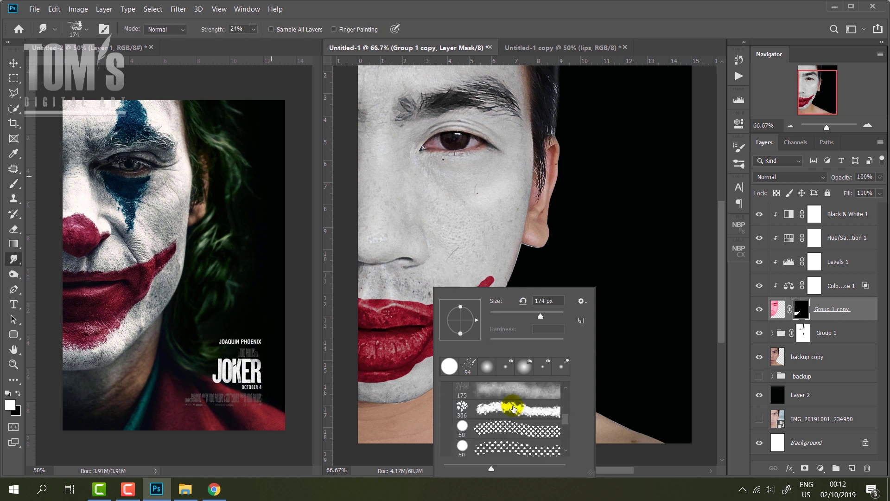
{"action": "scroll", "coordinate": [502, 408], "scroll_direction": "up", "scroll_amount": 1}
{"action": "scroll", "coordinate": [503, 408], "scroll_direction": "up", "scroll_amount": 5}
{"action": "left_click", "coordinate": [502, 402]}
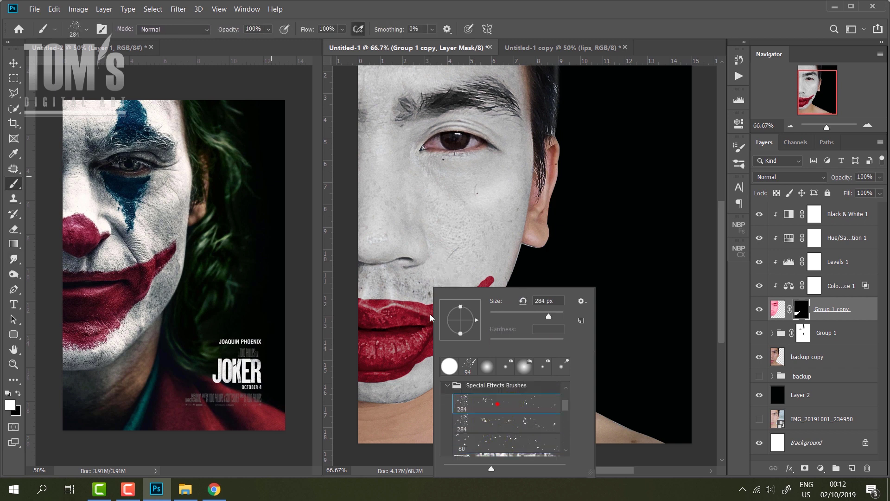
{"action": "left_click_drag", "start_coordinate": [537, 316], "coordinate": [504, 315]}
{"action": "left_click", "coordinate": [437, 302]}
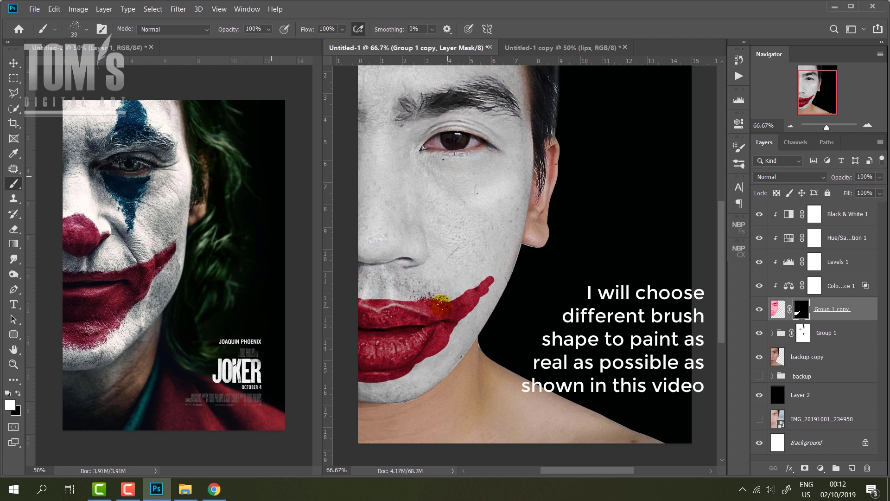
{"action": "left_click_drag", "start_coordinate": [419, 302], "coordinate": [377, 299]}
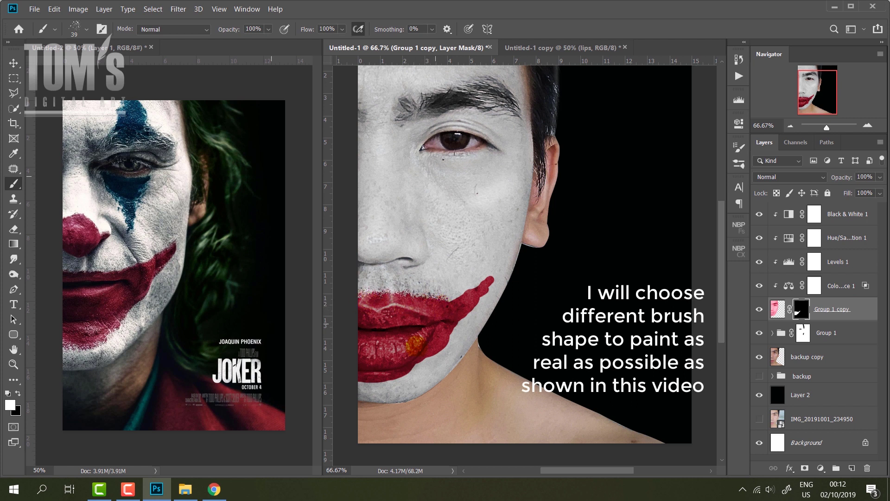
Resize the brush to 58 then 44 px and load a Wet Media blending brush
{"action": "right_click", "coordinate": [415, 289]}
{"action": "left_click_drag", "start_coordinate": [497, 314], "coordinate": [538, 300]}
{"action": "left_click", "coordinate": [434, 348]}
{"action": "right_click", "coordinate": [443, 304]}
{"action": "left_click", "coordinate": [440, 347]}
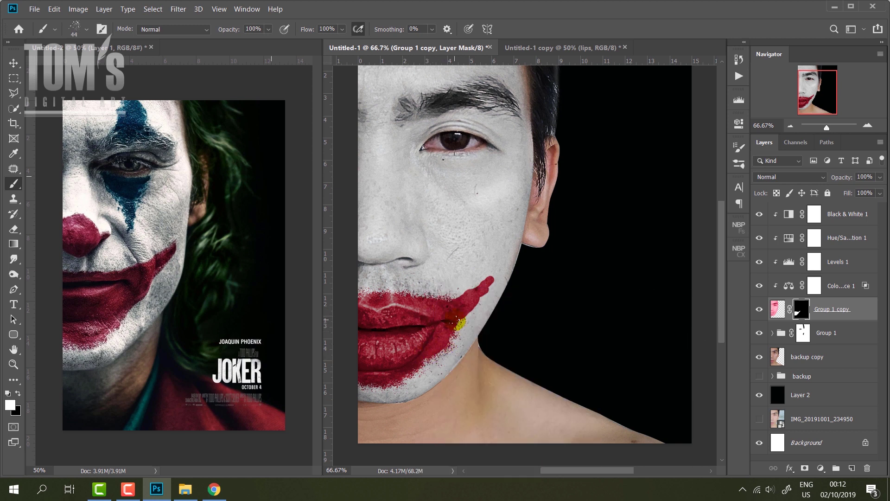
{"action": "right_click", "coordinate": [450, 306]}
{"action": "scroll", "coordinate": [528, 426], "scroll_direction": "up", "scroll_amount": 5}
{"action": "scroll", "coordinate": [516, 440], "scroll_direction": "down", "scroll_amount": 2}
{"action": "scroll", "coordinate": [516, 445], "scroll_direction": "up", "scroll_amount": 2}
{"action": "scroll", "coordinate": [515, 443], "scroll_direction": "up", "scroll_amount": 2}
{"action": "scroll", "coordinate": [514, 440], "scroll_direction": "up", "scroll_amount": 1}
{"action": "scroll", "coordinate": [519, 424], "scroll_direction": "up", "scroll_amount": 2}
{"action": "left_click", "coordinate": [500, 428]}
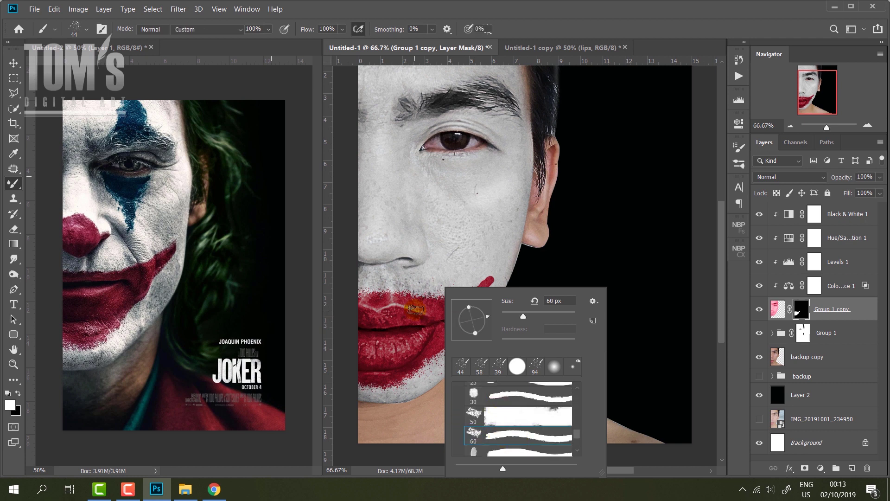
Brush and smear red across the top of the upper lip toward the lip corner
{"action": "left_click", "coordinate": [412, 312]}
{"action": "left_click_drag", "start_coordinate": [384, 297], "coordinate": [448, 297]}
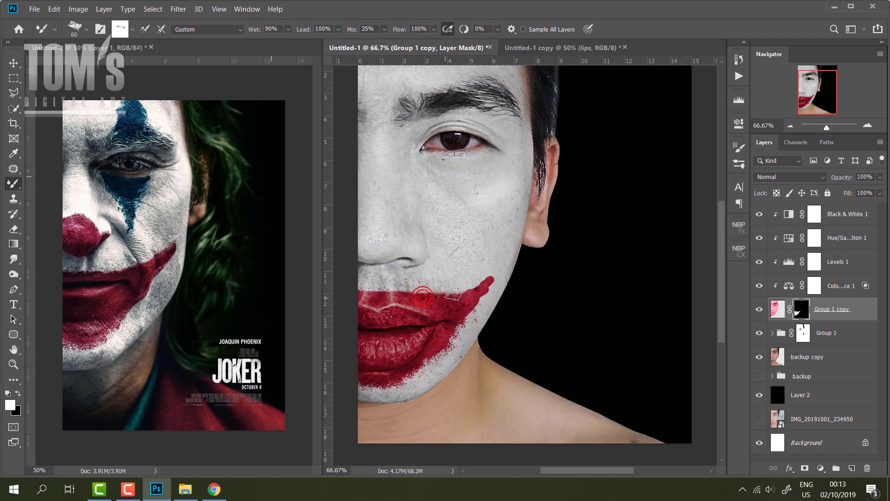
{"action": "left_click_drag", "start_coordinate": [423, 355], "coordinate": [460, 323]}
{"action": "left_click_drag", "start_coordinate": [489, 277], "coordinate": [394, 298]}
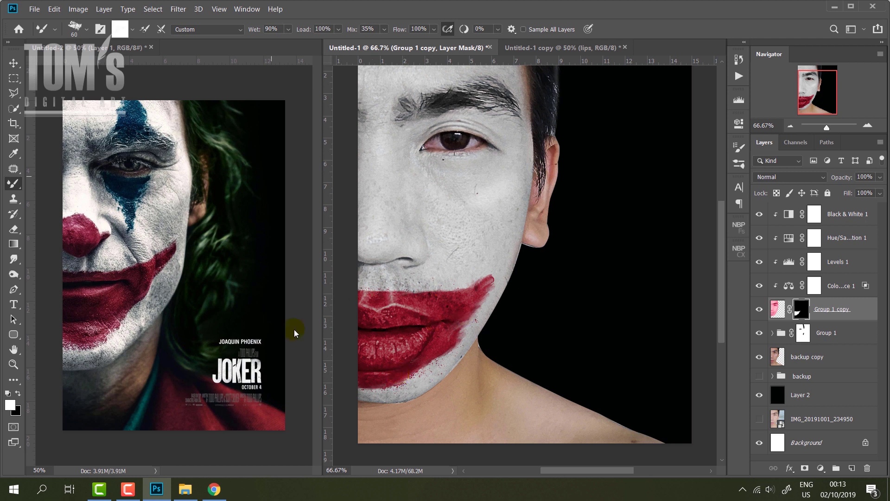
{"action": "key", "text": "x"}
{"action": "mouse_move", "coordinate": [440, 279]}
{"action": "left_mouse_down"}
{"action": "mouse_move", "coordinate": [354, 288]}
{"action": "mouse_move", "coordinate": [497, 277]}
{"action": "left_mouse_up"}
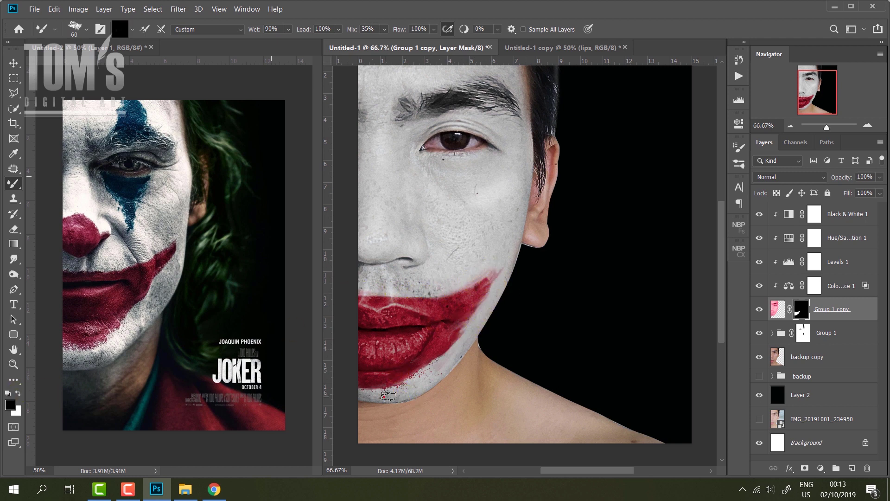
Extend the red smile up the cheek with a normal 30 px white brush
{"action": "right_click", "coordinate": [393, 372]}
{"action": "key", "text": "shift+b"}
{"action": "key", "text": "x"}
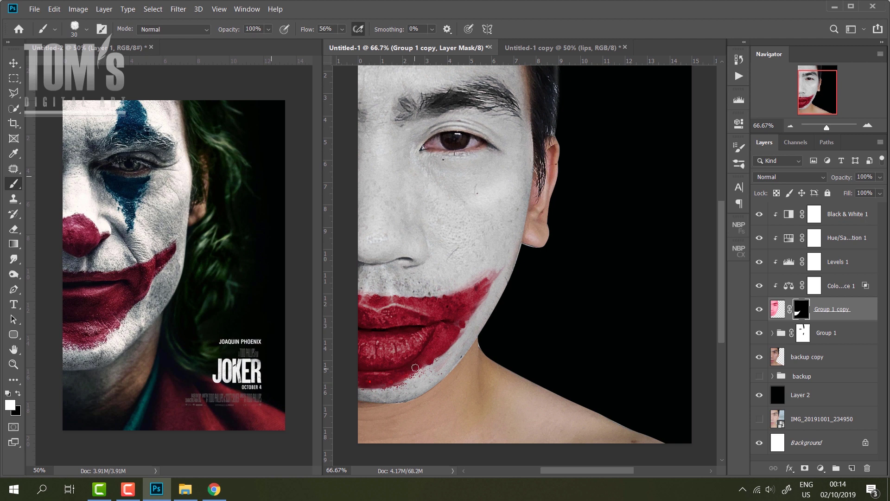
{"action": "mouse_move", "coordinate": [475, 295]}
{"action": "left_mouse_down"}
{"action": "mouse_move", "coordinate": [491, 276]}
{"action": "mouse_move", "coordinate": [503, 282]}
{"action": "left_mouse_up"}
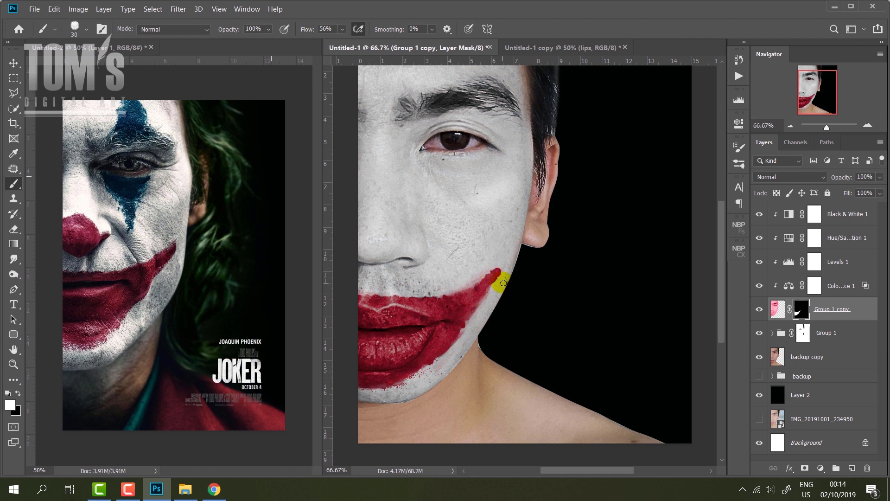
Try the 174 smudge brush, then settle on the 284 Special Effects brush
{"action": "right_click", "coordinate": [469, 308]}
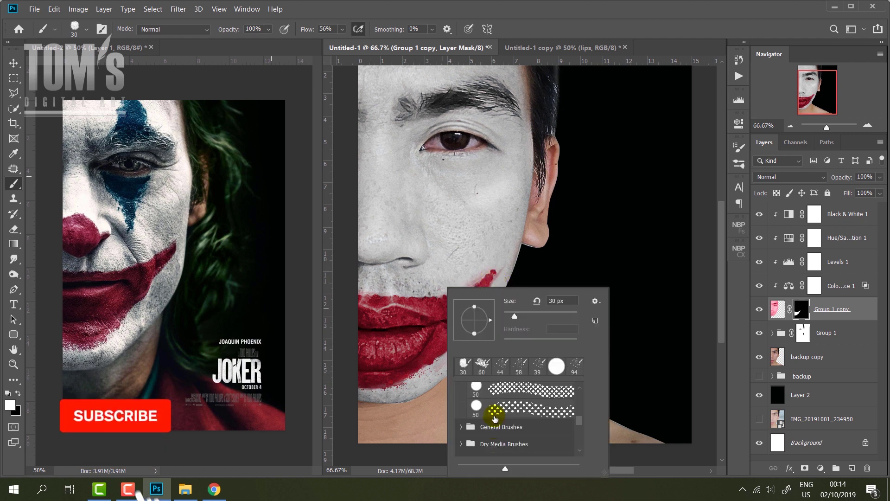
{"action": "left_click", "coordinate": [501, 420]}
{"action": "left_click", "coordinate": [412, 309]}
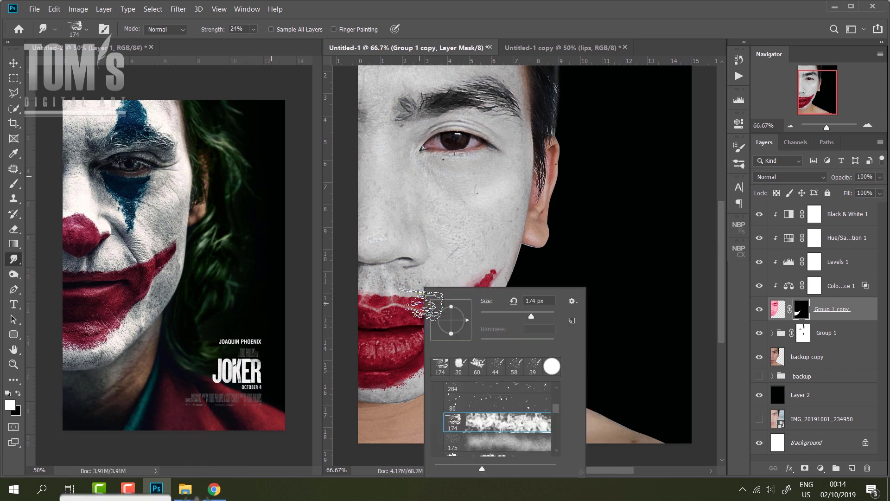
{"action": "key", "text": "e"}
{"action": "left_click", "coordinate": [14, 259]}
{"action": "right_click", "coordinate": [438, 308]}
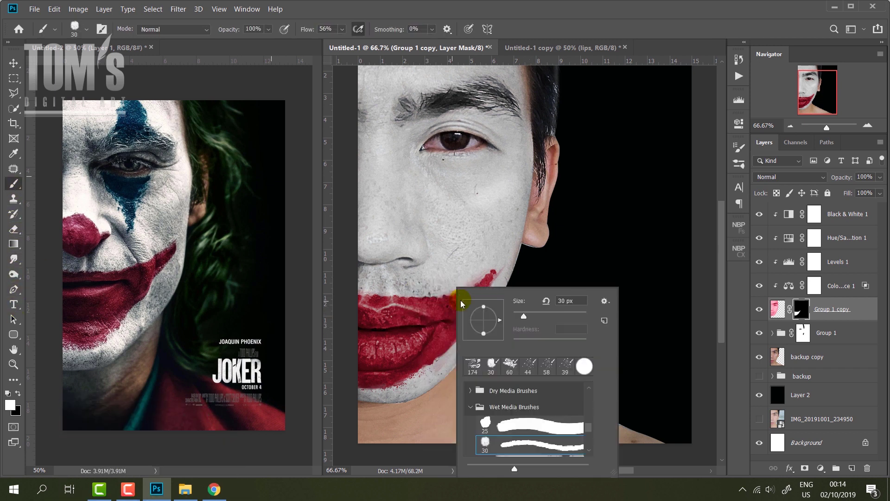
{"action": "scroll", "coordinate": [528, 417], "scroll_direction": "up", "scroll_amount": 5}
{"action": "left_click", "coordinate": [508, 445]}
{"action": "key", "text": "b"}
{"action": "key", "text": "Return"}
Set the brush to 62 then 50 px and dab paint on the red smudge at the chin
{"action": "right_click", "coordinate": [437, 292]}
{"action": "type", "text": "62"}
{"action": "key", "text": "Return"}
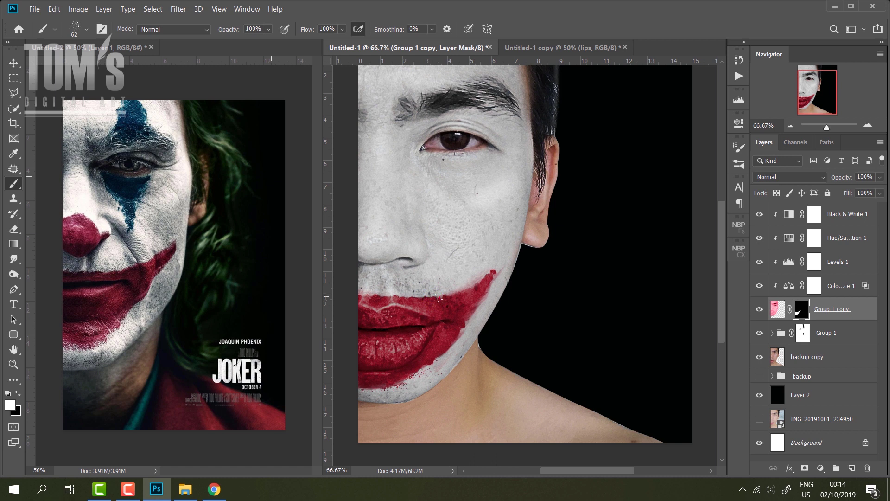
{"action": "right_click", "coordinate": [456, 310]}
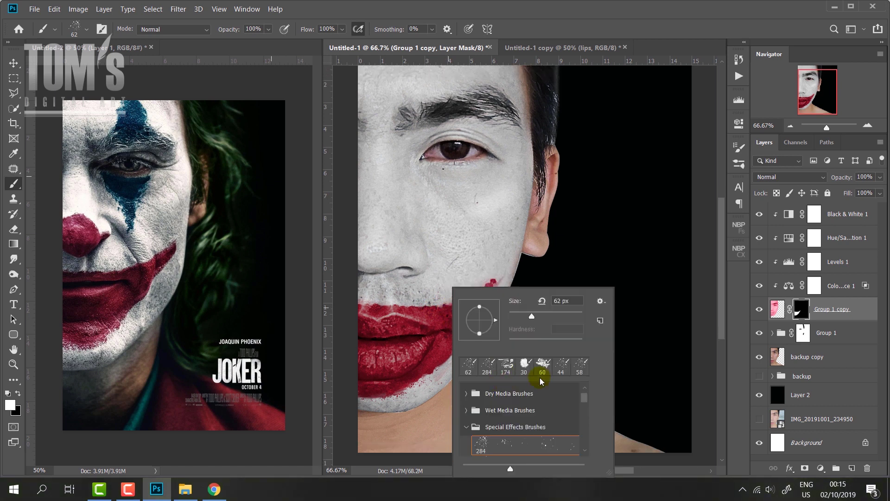
{"action": "type", "text": "50"}
{"action": "key", "text": "Return"}
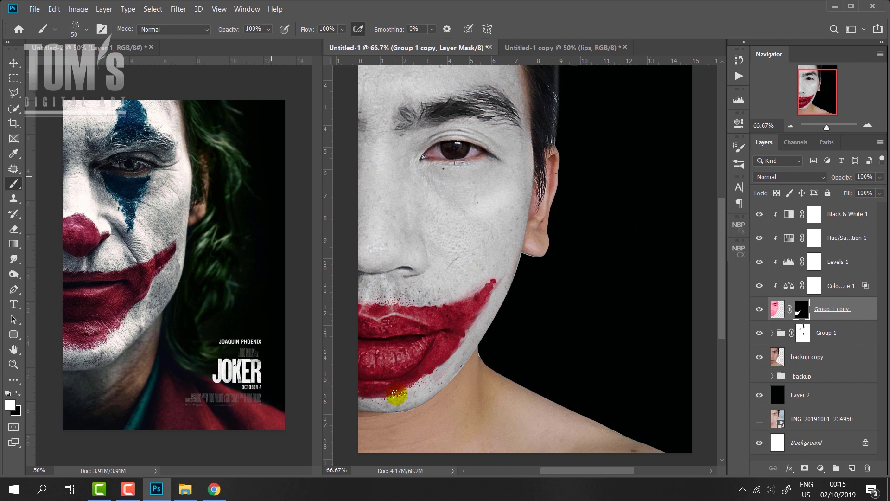
{"action": "left_click", "coordinate": [467, 294]}
Set up the Smudge tool with a 50 px brush at 90% strength
{"action": "left_click", "coordinate": [14, 259]}
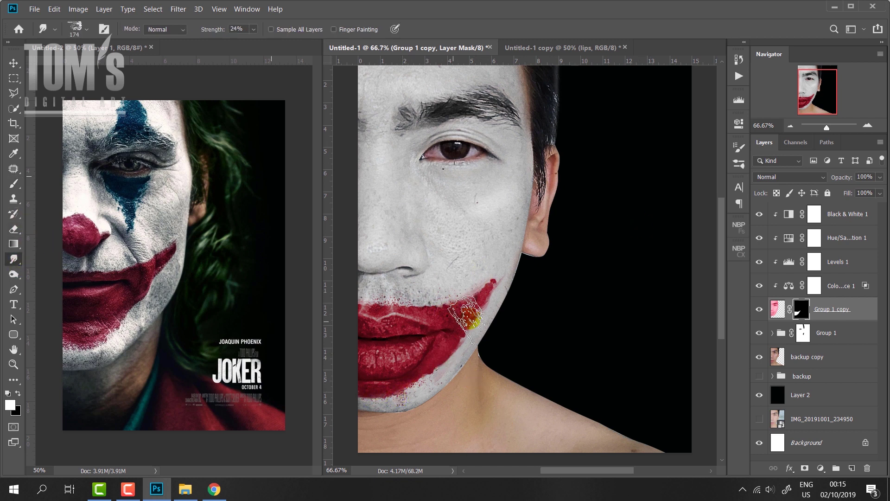
{"action": "right_click", "coordinate": [475, 289]}
{"action": "left_click", "coordinate": [527, 425]}
{"action": "key", "text": "9"}
{"action": "right_click", "coordinate": [467, 288]}
{"action": "key", "text": "b"}
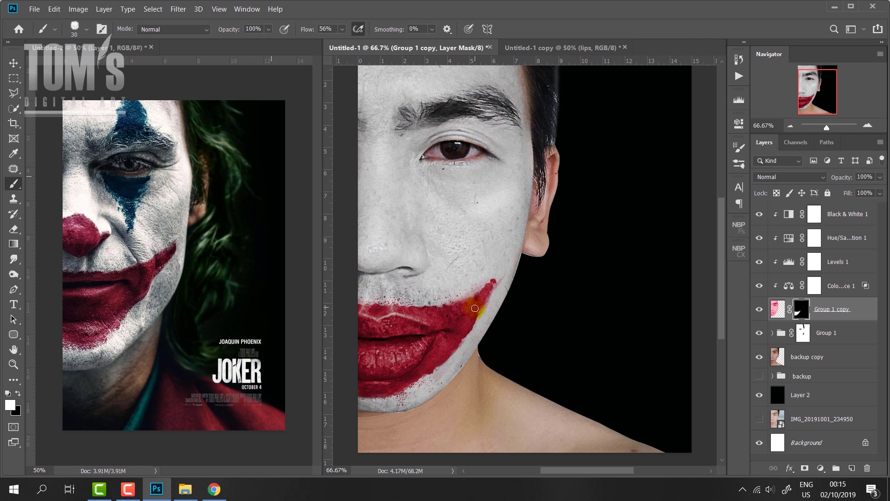
Group the lip adjustments and Group 1 copy into a group named lips
{"action": "scroll", "coordinate": [472, 337], "scroll_direction": "up", "scroll_amount": 1}
{"action": "left_click", "coordinate": [830, 213], "text": "shift"}
{"action": "key", "text": "ctrl+g"}
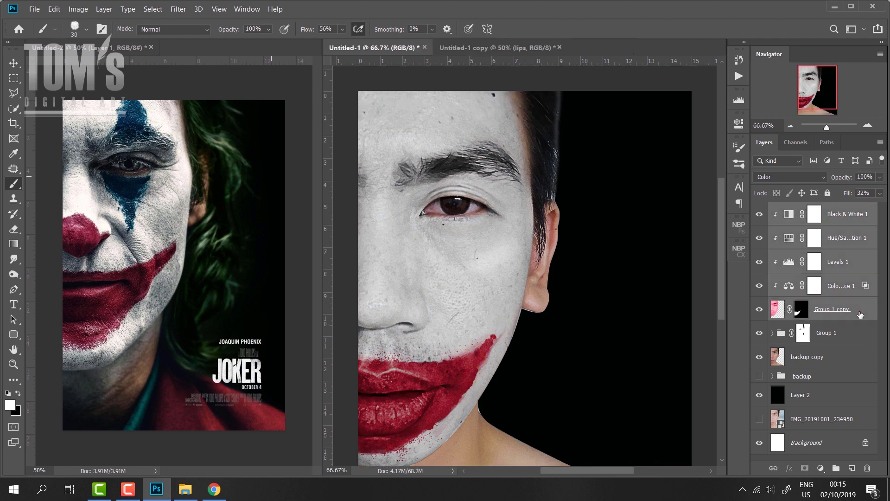
{"action": "type", "text": "lips"}
{"action": "key", "text": "Return"}
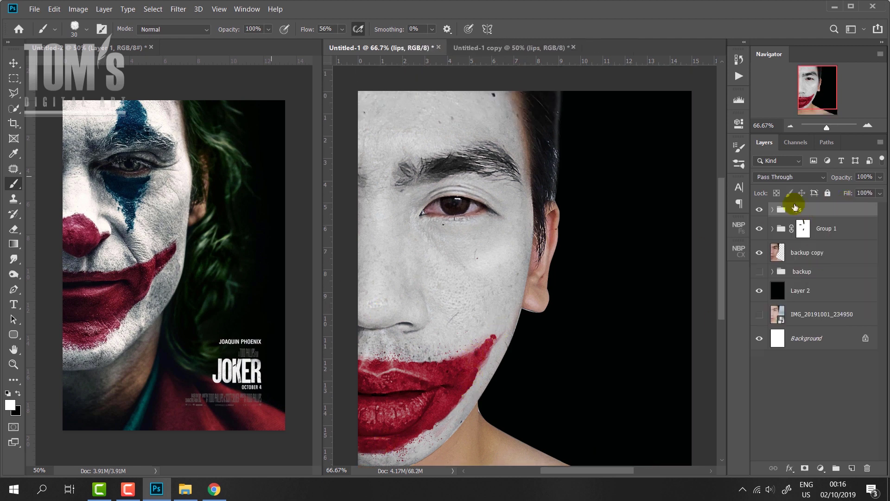
On the Group 1 copy mask, paint a red nose patch with a 66 px brush
{"action": "left_click", "coordinate": [772, 209]}
{"action": "left_click", "coordinate": [810, 323]}
{"action": "right_click", "coordinate": [406, 329]}
{"action": "left_click_drag", "start_coordinate": [468, 318], "coordinate": [485, 318]}
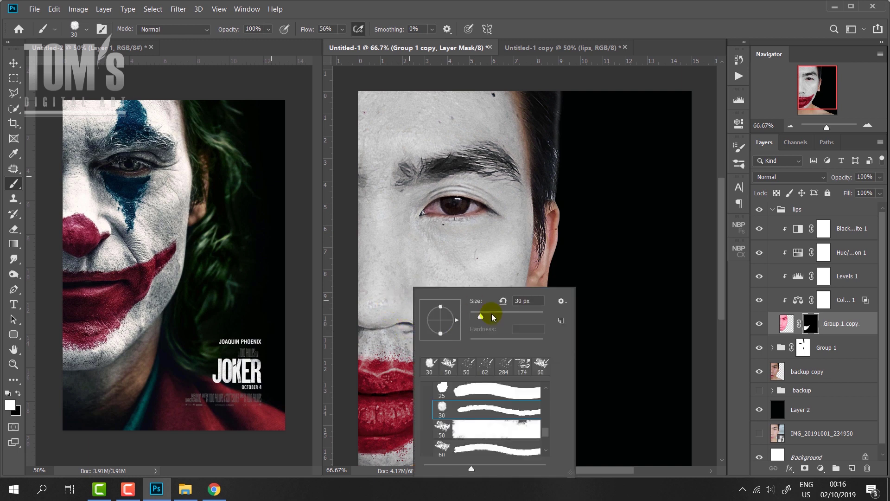
{"action": "key", "text": "Return"}
{"action": "mouse_move", "coordinate": [371, 299]}
{"action": "left_mouse_down"}
{"action": "mouse_move", "coordinate": [361, 319]}
{"action": "mouse_move", "coordinate": [394, 306]}
{"action": "mouse_move", "coordinate": [405, 318]}
{"action": "left_mouse_up"}
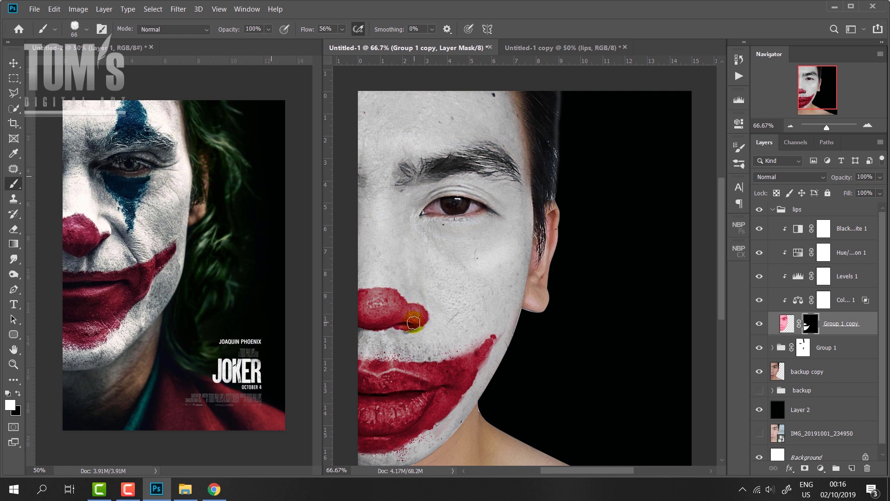
Undo the stray nose stroke and switch to a 12 px brush
{"action": "left_click_drag", "start_coordinate": [409, 310], "coordinate": [362, 291]}
{"action": "key", "text": "ctrl+z"}
{"action": "right_click", "coordinate": [400, 304]}
{"action": "left_click", "coordinate": [464, 390]}
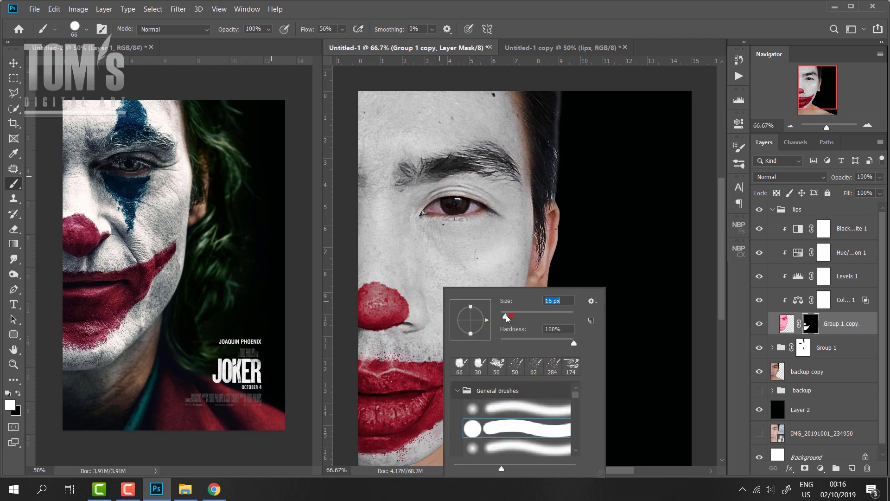
{"action": "left_click_drag", "start_coordinate": [508, 316], "coordinate": [505, 315]}
{"action": "left_click", "coordinate": [403, 319]}
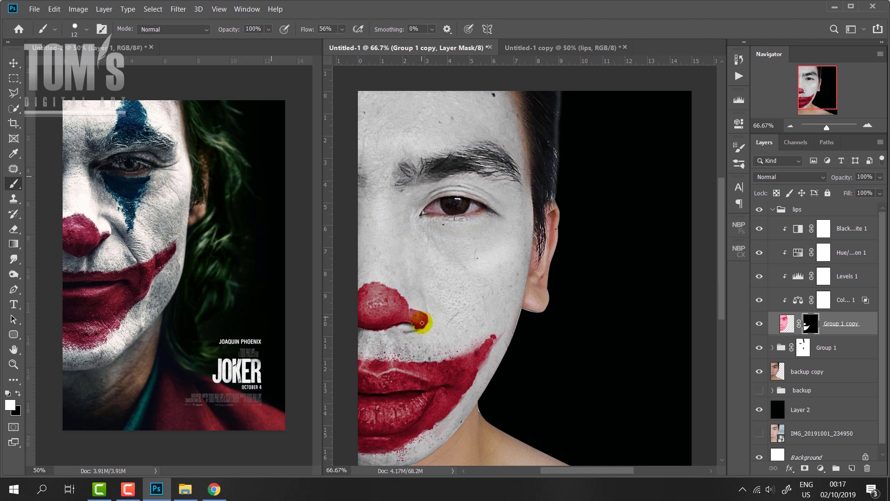
Smudge the red nose's left edge with a 6 px Smudge brush
{"action": "right_click", "coordinate": [414, 312]}
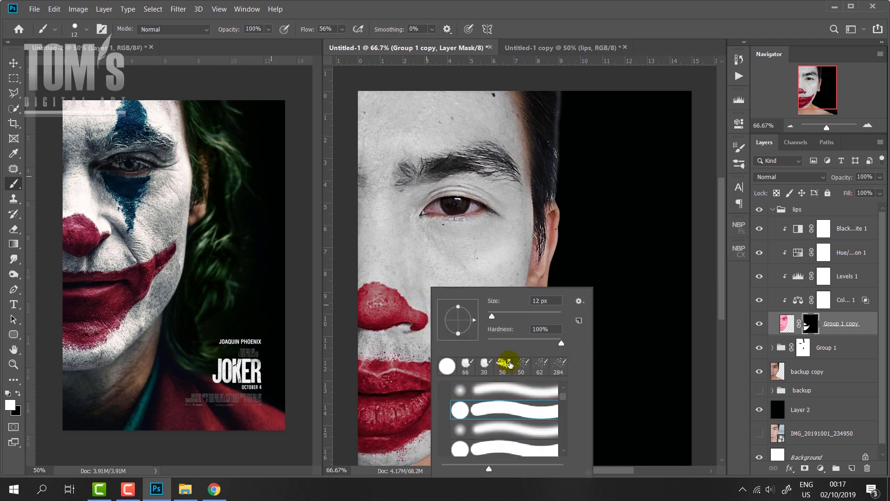
{"action": "key", "text": "r"}
{"action": "key", "text": "Return"}
{"action": "right_click", "coordinate": [424, 313]}
{"action": "type", "text": "6"}
{"action": "key", "text": "Return"}
{"action": "left_click_drag", "start_coordinate": [410, 306], "coordinate": [373, 301]}
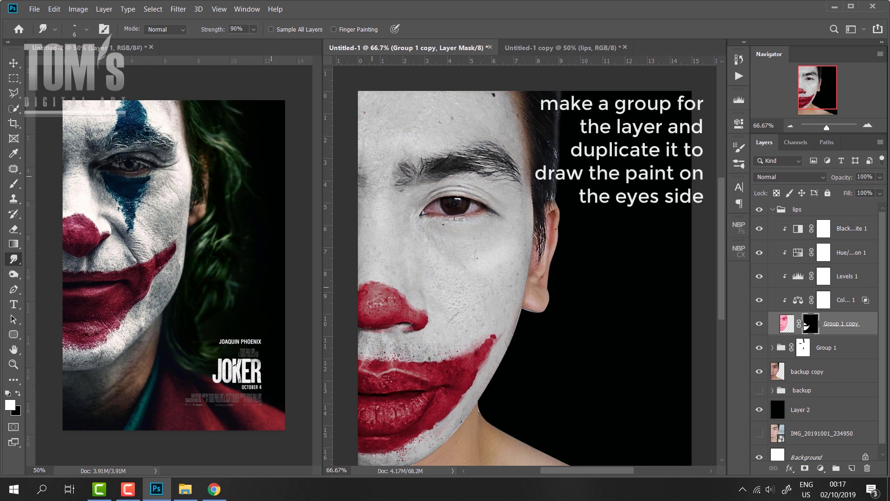
{"action": "left_click", "coordinate": [449, 297]}
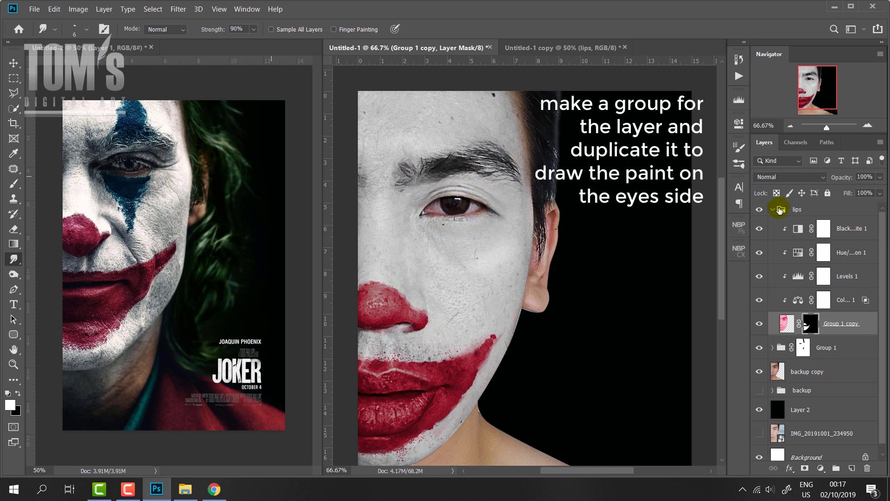
Collapse the lips group and paint red under the right eye and on the forehead
{"action": "left_click", "coordinate": [772, 209]}
{"action": "left_click", "coordinate": [808, 212]}
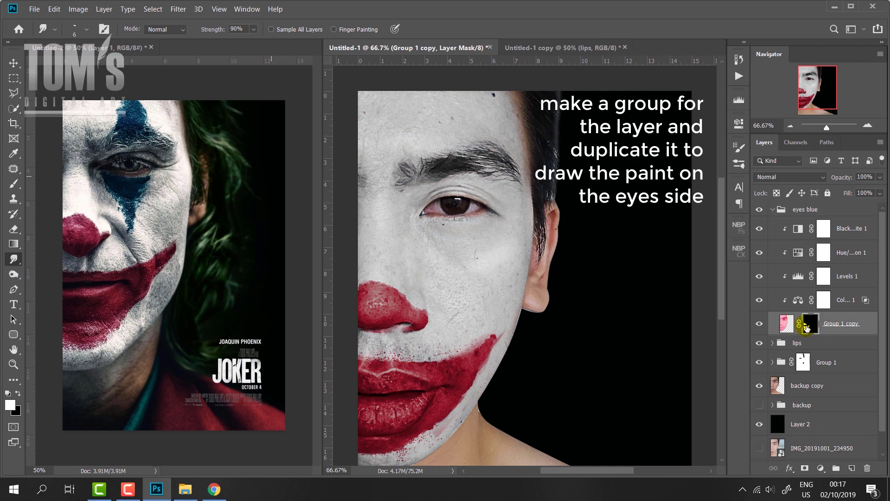
{"action": "key", "text": "b"}
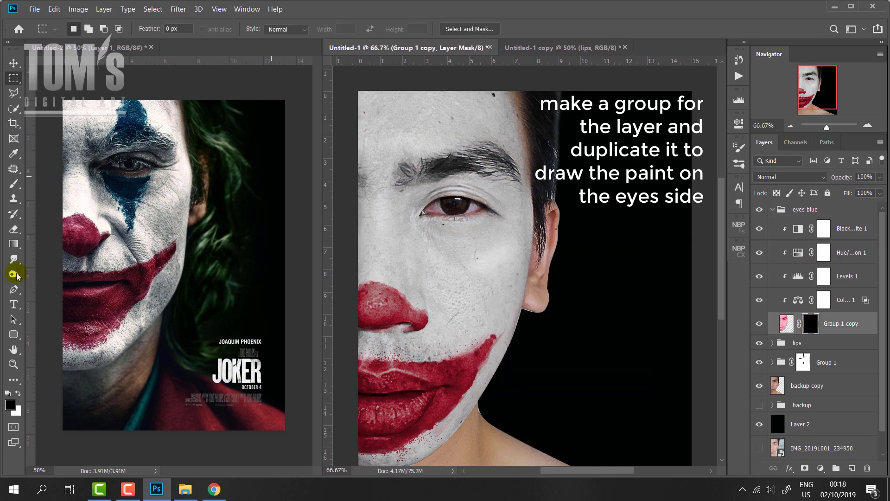
{"action": "right_click", "coordinate": [457, 230]}
{"action": "left_click_drag", "start_coordinate": [440, 227], "coordinate": [465, 227]}
{"action": "mouse_move", "coordinate": [438, 159]}
{"action": "left_mouse_down"}
{"action": "mouse_move", "coordinate": [482, 157]}
{"action": "mouse_move", "coordinate": [459, 114]}
{"action": "left_mouse_up"}
{"action": "mouse_move", "coordinate": [431, 227]}
{"action": "left_mouse_down"}
{"action": "mouse_move", "coordinate": [445, 250]}
{"action": "mouse_move", "coordinate": [470, 236]}
{"action": "mouse_move", "coordinate": [449, 294]}
{"action": "mouse_move", "coordinate": [447, 271]}
{"action": "mouse_move", "coordinate": [447, 297]}
{"action": "left_mouse_up"}
Smudge the forehead mark's top into a point with a 10 px Smudge brush
{"action": "key", "text": "bracketleft"}
{"action": "key", "text": "bracketleft"}
{"action": "key", "text": "bracketleft"}
{"action": "key", "text": "x"}
{"action": "key", "text": "x"}
{"action": "key", "text": "r"}
{"action": "right_click", "coordinate": [459, 252]}
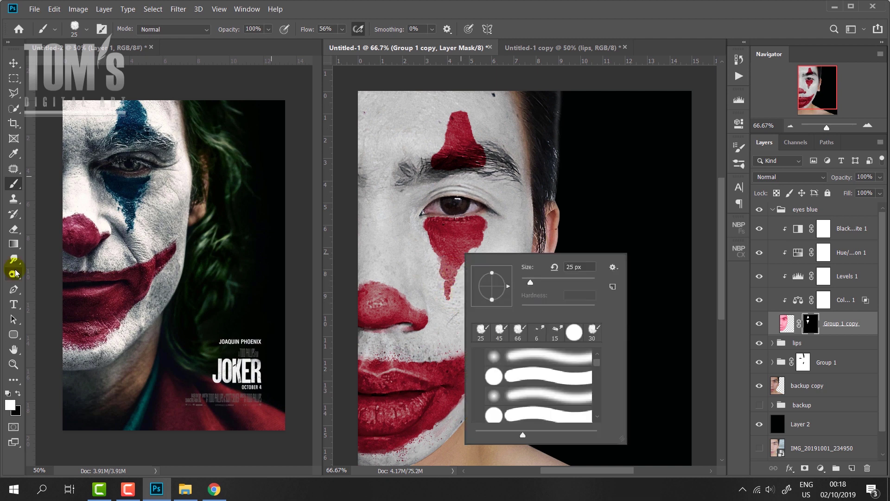
{"action": "left_click", "coordinate": [458, 271]}
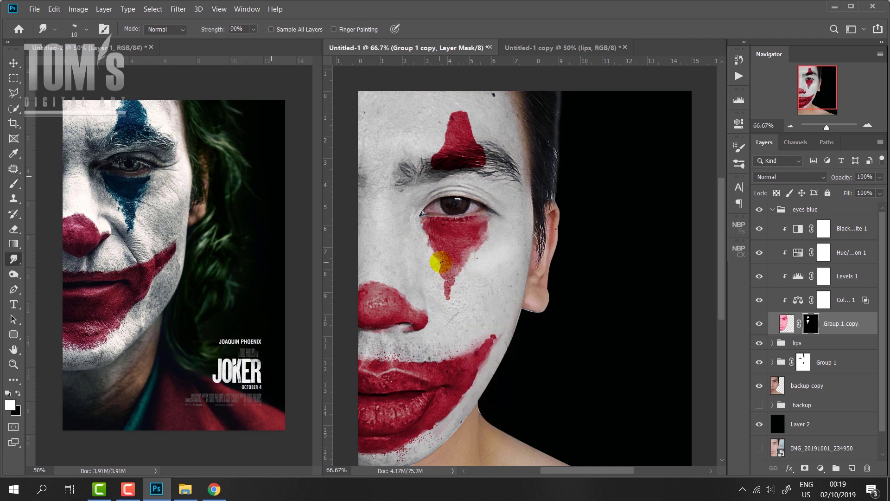
{"action": "right_click", "coordinate": [14, 259]}
{"action": "left_click", "coordinate": [65, 281]}
{"action": "left_click_drag", "start_coordinate": [463, 102], "coordinate": [446, 139]}
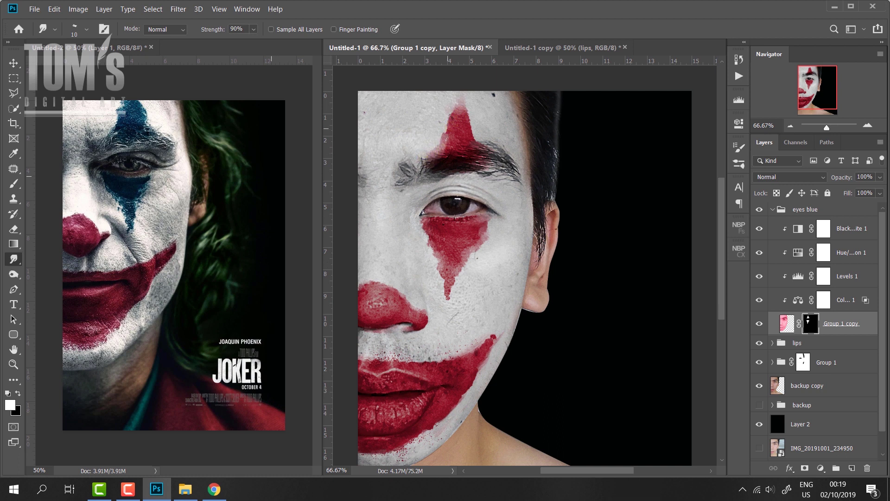
Dab red paint above the eye and smudge it into shape
{"action": "key", "text": "b"}
{"action": "left_click", "coordinate": [445, 179]}
{"action": "key", "text": "x"}
{"action": "key", "text": "x"}
{"action": "left_click", "coordinate": [453, 183]}
{"action": "key", "text": "r"}
{"action": "left_click_drag", "start_coordinate": [453, 189], "coordinate": [452, 195]}
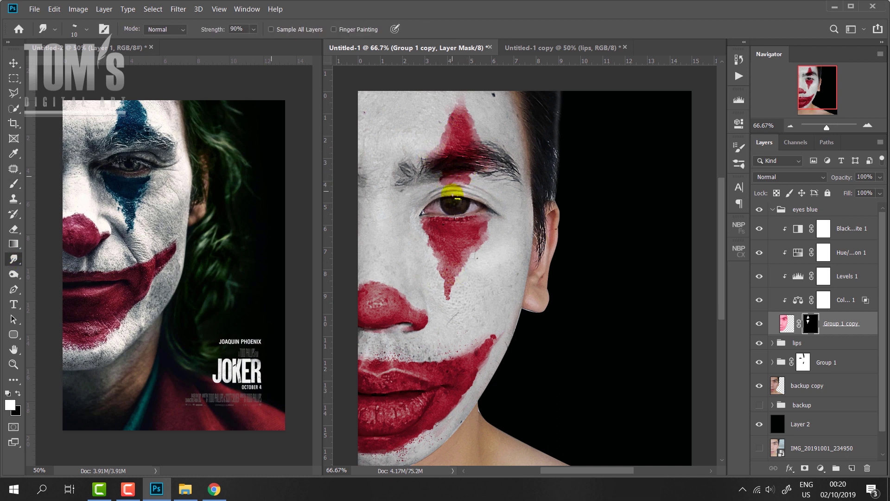
Shift the Group 1 copy paint hue toward magenta with Hue/Saturation
{"action": "left_click", "coordinate": [787, 323]}
{"action": "key", "text": "ctrl+u"}
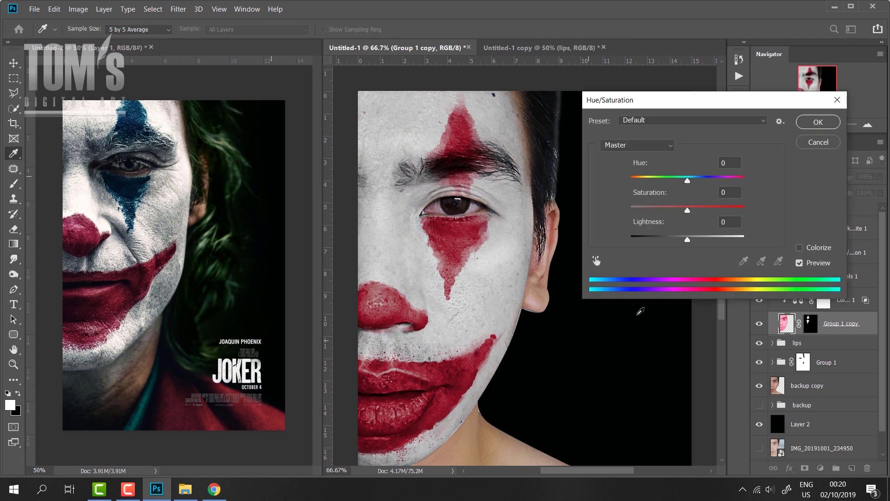
{"action": "left_click_drag", "start_coordinate": [687, 181], "coordinate": [662, 180]}
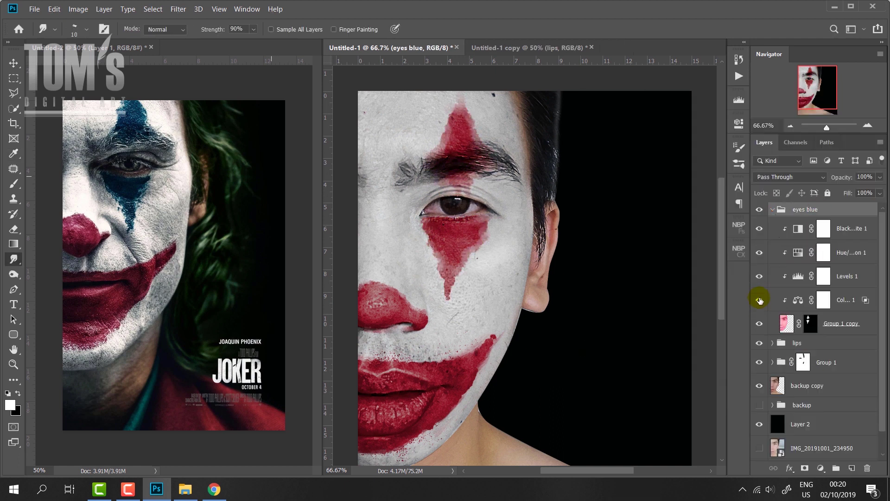
Duplicate the eyes blue group, hide the original, and merge the copy into one layer
{"action": "left_click", "coordinate": [772, 209]}
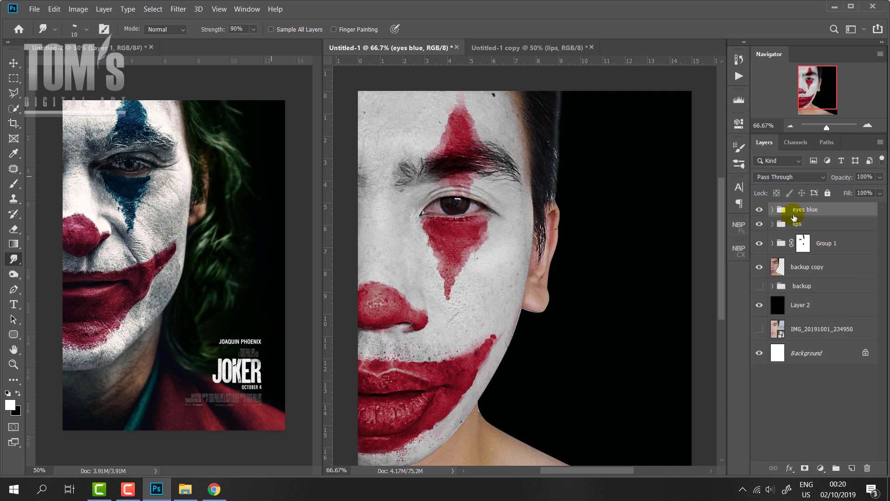
{"action": "left_click_drag", "start_coordinate": [794, 218], "coordinate": [851, 467]}
{"action": "left_click", "coordinate": [759, 223]}
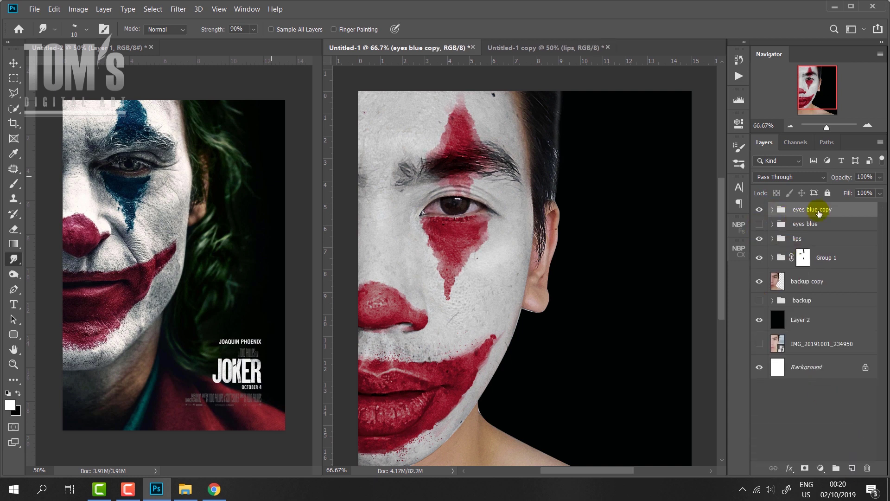
{"action": "key", "text": "ctrl+alt+e"}
Recolour the diamond paint with Hue/Saturation: Hue -137, Saturation -7, Lightness -47
{"action": "key", "text": "ctrl+u"}
{"action": "mouse_move", "coordinate": [687, 180]}
{"action": "left_mouse_down"}
{"action": "mouse_move", "coordinate": [698, 181]}
{"action": "mouse_move", "coordinate": [638, 191]}
{"action": "left_mouse_up"}
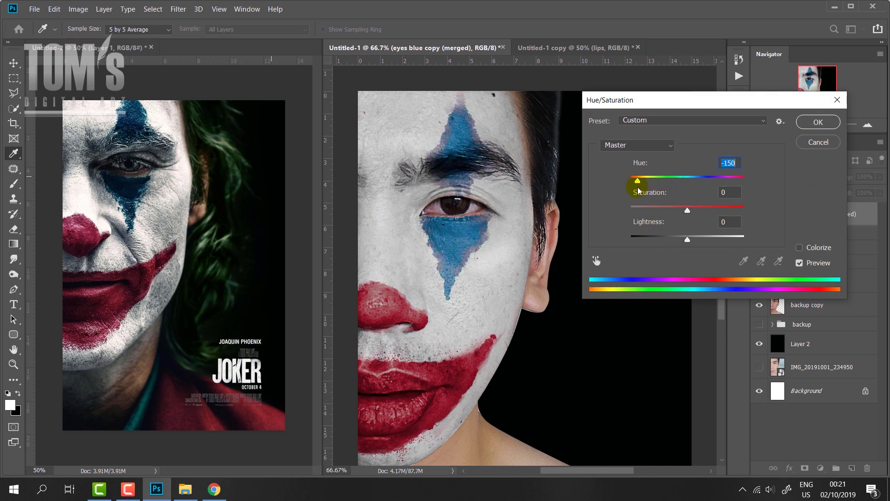
{"action": "left_click", "coordinate": [799, 247]}
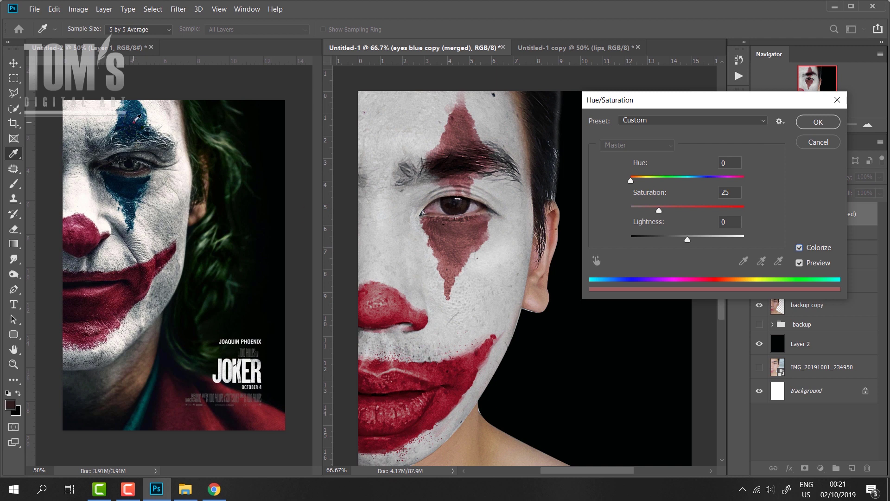
{"action": "left_click_drag", "start_coordinate": [631, 182], "coordinate": [697, 181]}
{"action": "left_click", "coordinate": [799, 248]}
{"action": "left_click_drag", "start_coordinate": [656, 182], "coordinate": [641, 184]}
{"action": "left_click_drag", "start_coordinate": [687, 239], "coordinate": [670, 242]}
{"action": "left_click_drag", "start_coordinate": [688, 210], "coordinate": [672, 213]}
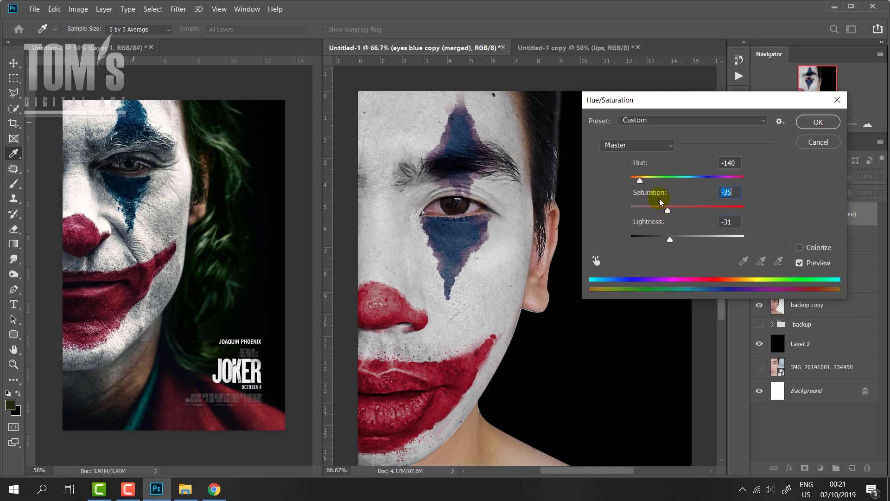
{"action": "left_click_drag", "start_coordinate": [640, 181], "coordinate": [638, 190]}
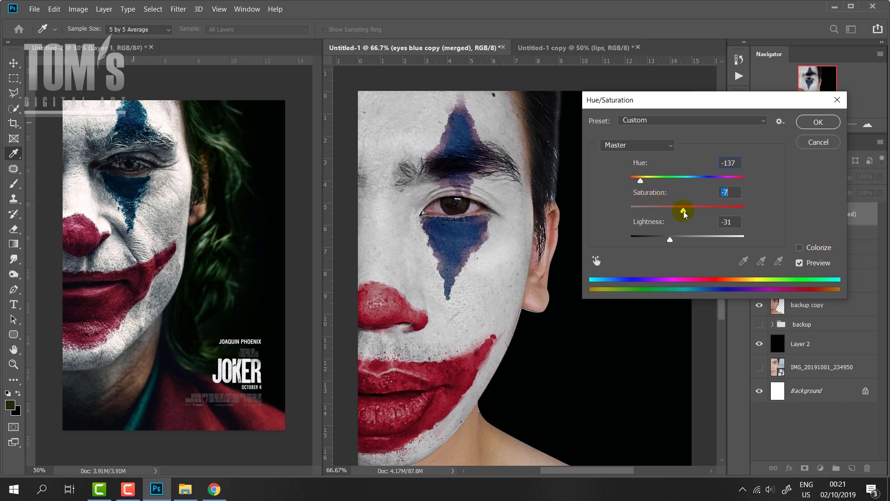
{"action": "left_click_drag", "start_coordinate": [670, 239], "coordinate": [663, 239]}
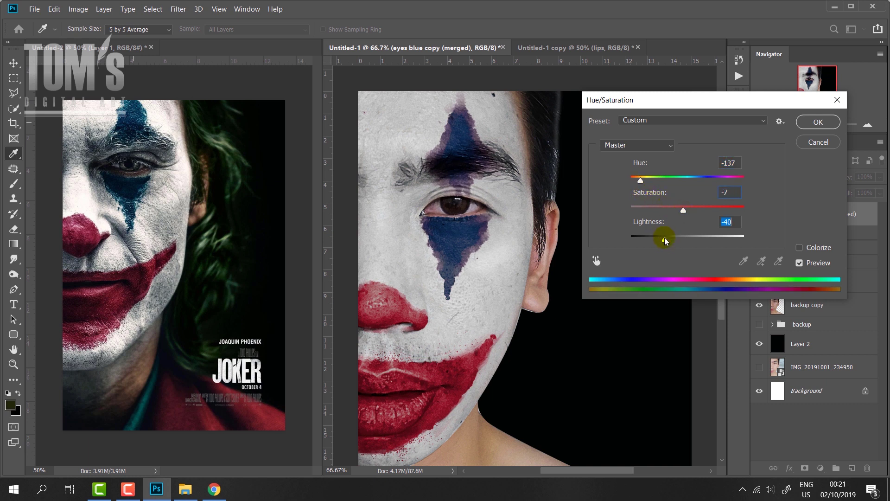
{"action": "left_click", "coordinate": [817, 122]}
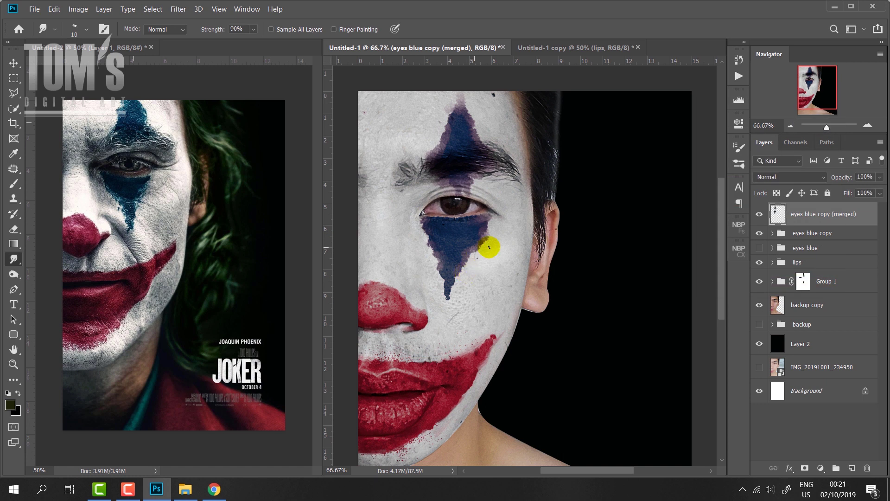
Check the navy eye diamonds, then delete the 'eyes blue copy' group from the Layers panel
{"action": "scroll", "coordinate": [436, 264], "scroll_direction": "down", "scroll_amount": 4}
{"action": "scroll", "coordinate": [519, 373], "scroll_direction": "down", "scroll_amount": 1}
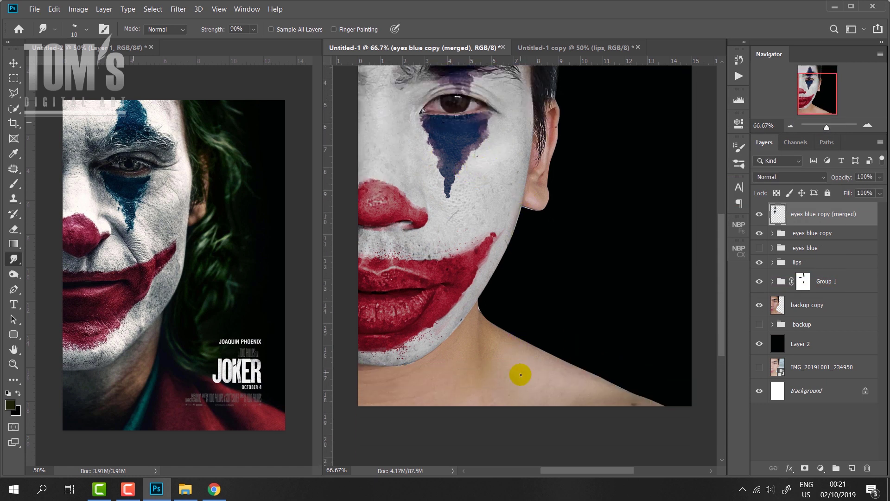
{"action": "scroll", "coordinate": [522, 375], "scroll_direction": "up", "scroll_amount": 2}
{"action": "scroll", "coordinate": [524, 380], "scroll_direction": "up", "scroll_amount": 1}
{"action": "scroll", "coordinate": [526, 386], "scroll_direction": "down", "scroll_amount": 1}
{"action": "scroll", "coordinate": [526, 387], "scroll_direction": "down", "scroll_amount": 2}
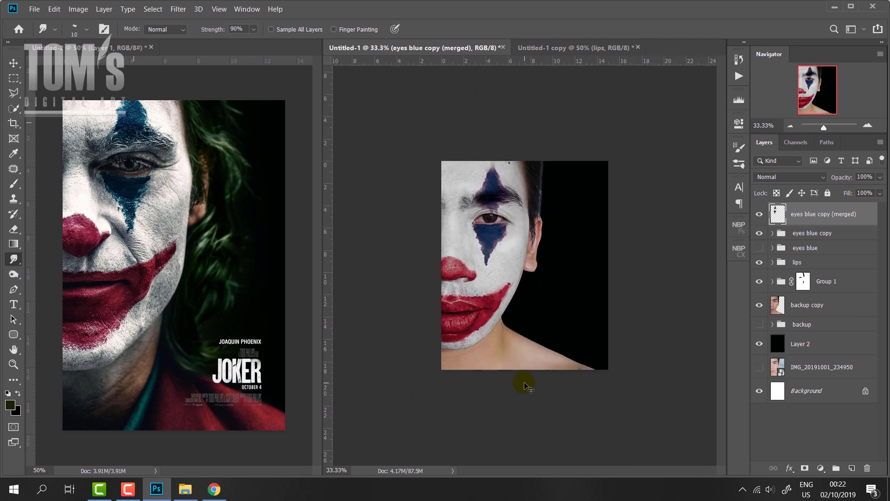
{"action": "scroll", "coordinate": [526, 387], "scroll_direction": "up", "scroll_amount": 1}
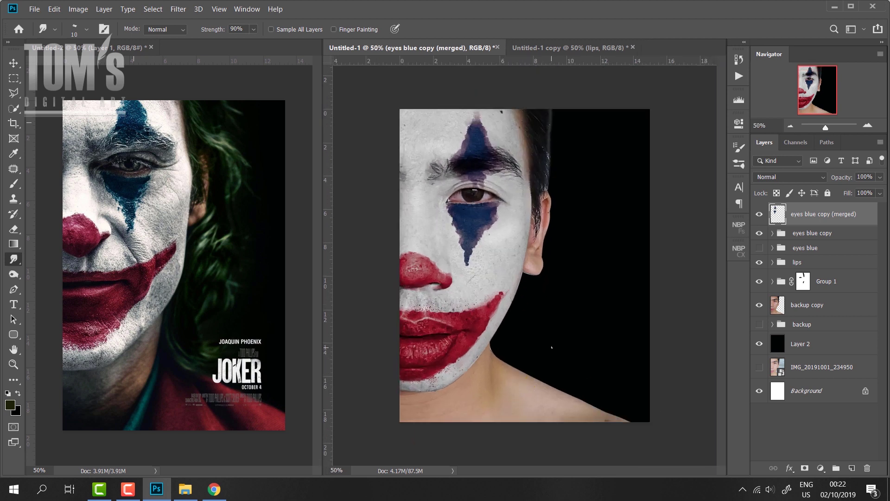
{"action": "left_click", "coordinate": [813, 234]}
{"action": "key", "text": "Delete"}
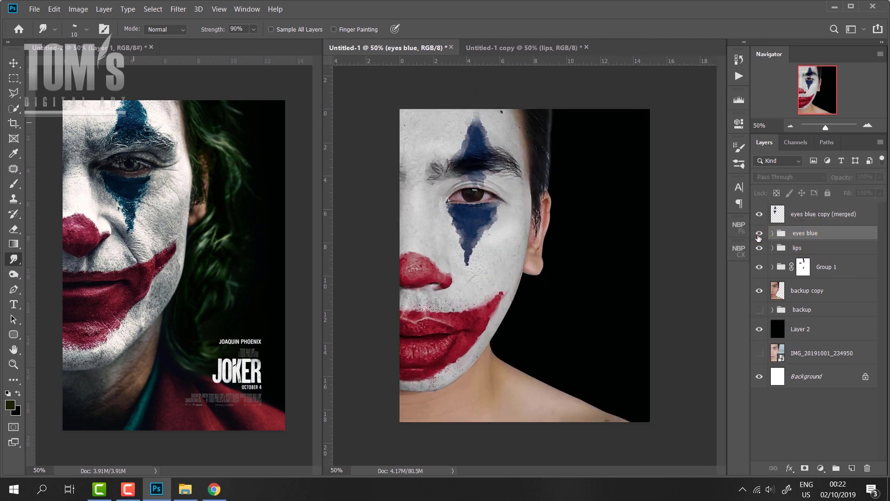
{"action": "left_click", "coordinate": [759, 232]}
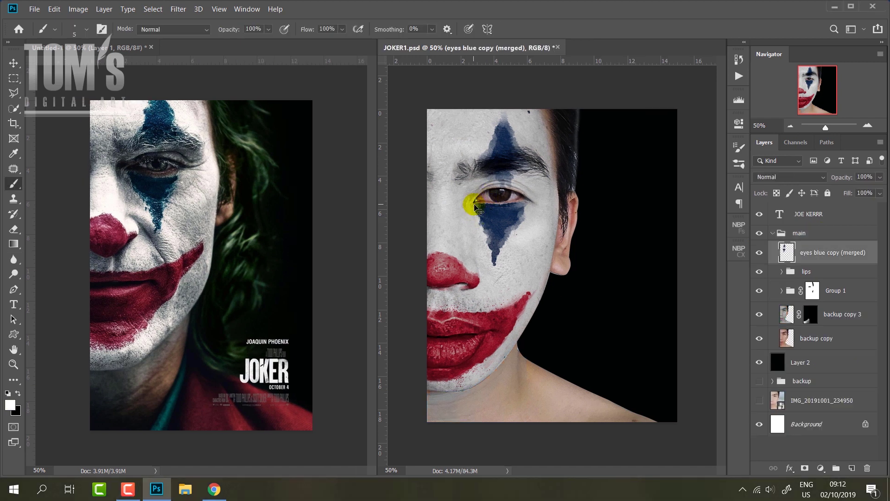
Add new Layer 3 and set the brush to 0% minimum diameter and 22% flow
{"action": "scroll", "coordinate": [466, 205], "scroll_direction": "up", "scroll_amount": 2}
{"action": "scroll", "coordinate": [475, 163], "scroll_direction": "up", "scroll_amount": 1}
{"action": "left_click_drag", "start_coordinate": [475, 163], "coordinate": [473, 243]}
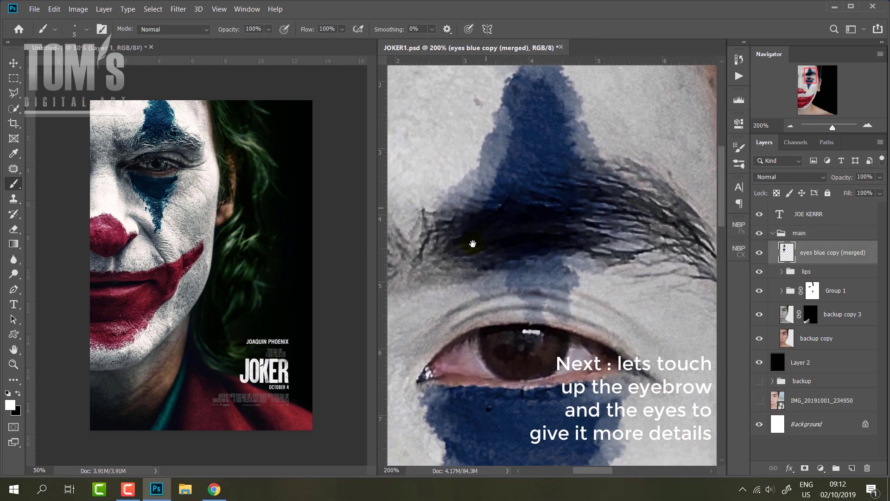
{"action": "left_click_drag", "start_coordinate": [377, 232], "coordinate": [312, 234]}
{"action": "left_click_drag", "start_coordinate": [457, 216], "coordinate": [477, 155]}
{"action": "left_click", "coordinate": [844, 466]}
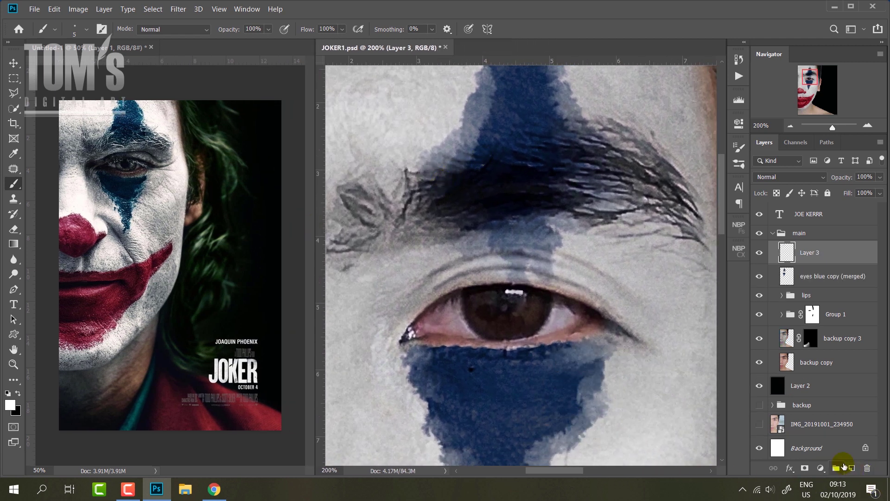
{"action": "left_click", "coordinate": [739, 147]}
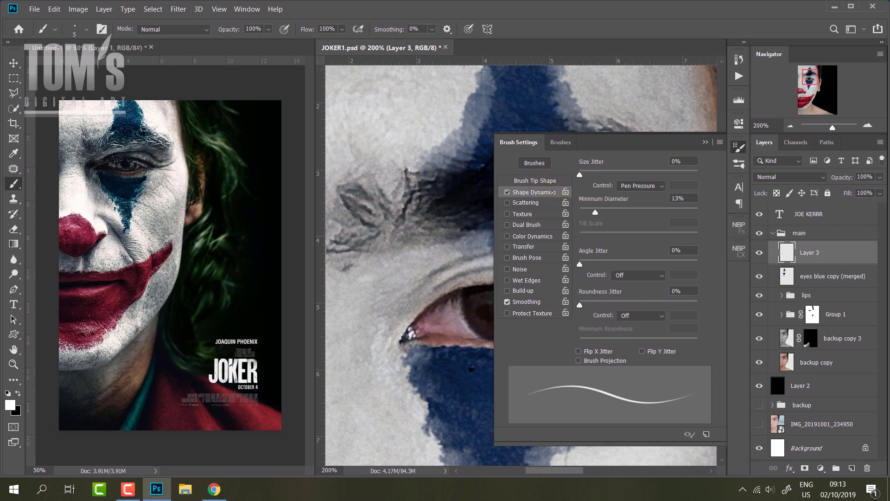
{"action": "left_click_drag", "start_coordinate": [596, 213], "coordinate": [559, 218]}
{"action": "left_click", "coordinate": [343, 29]}
{"action": "left_click_drag", "start_coordinate": [315, 42], "coordinate": [312, 42]}
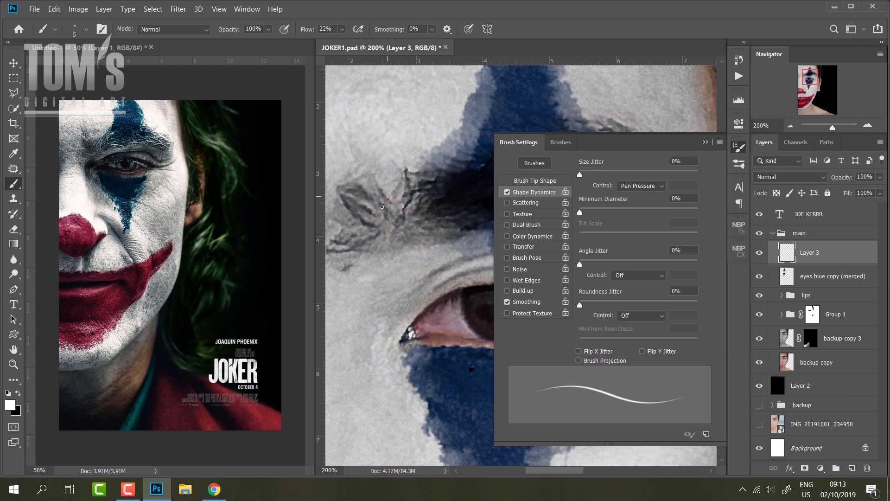
{"action": "left_click", "coordinate": [739, 147]}
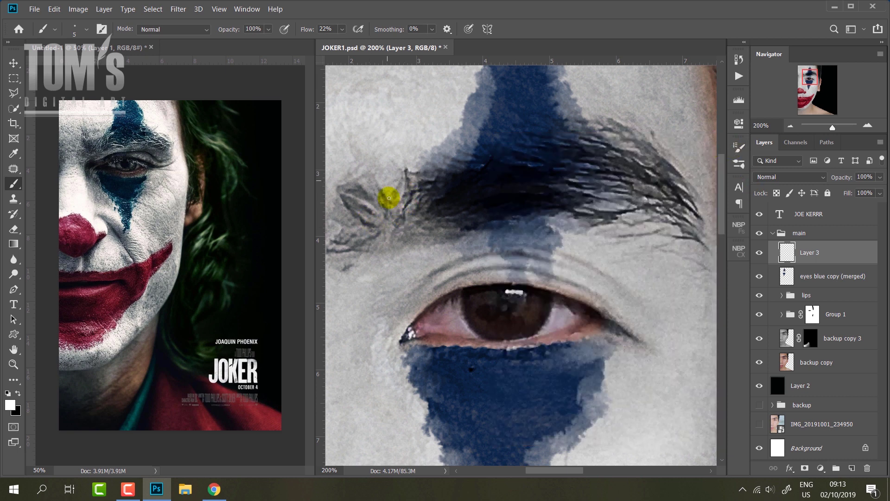
Paint the first thin grey and light hair strokes along the eyebrow, then sample the dark blue paint
{"action": "left_click_drag", "start_coordinate": [453, 194], "coordinate": [475, 186]}
{"action": "key", "text": "ctrl+z"}
{"action": "left_click_drag", "start_coordinate": [480, 210], "coordinate": [575, 211]}
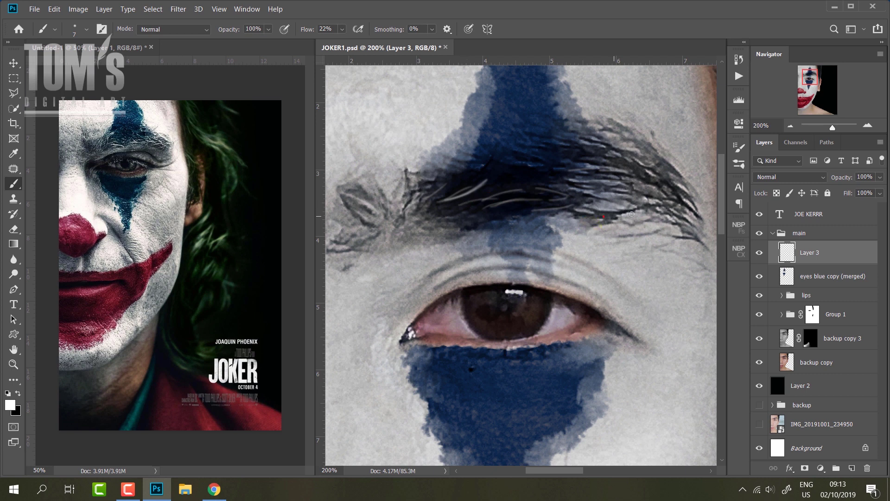
{"action": "left_click_drag", "start_coordinate": [602, 156], "coordinate": [589, 138]}
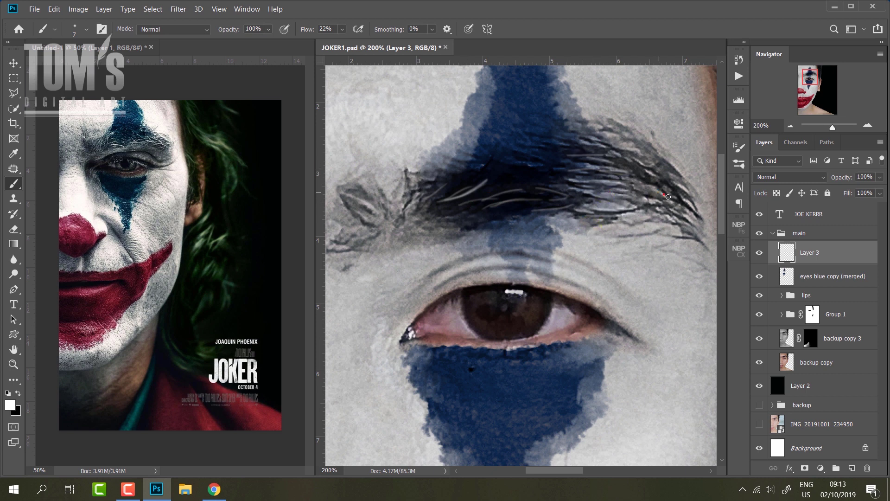
{"action": "key", "text": "i"}
{"action": "left_click", "coordinate": [520, 151]}
{"action": "key", "text": "b"}
Sample light grey from the skin and paint faint light hairs at 47% flow on the brow's outer end
{"action": "left_click_drag", "start_coordinate": [342, 29], "coordinate": [395, 44]}
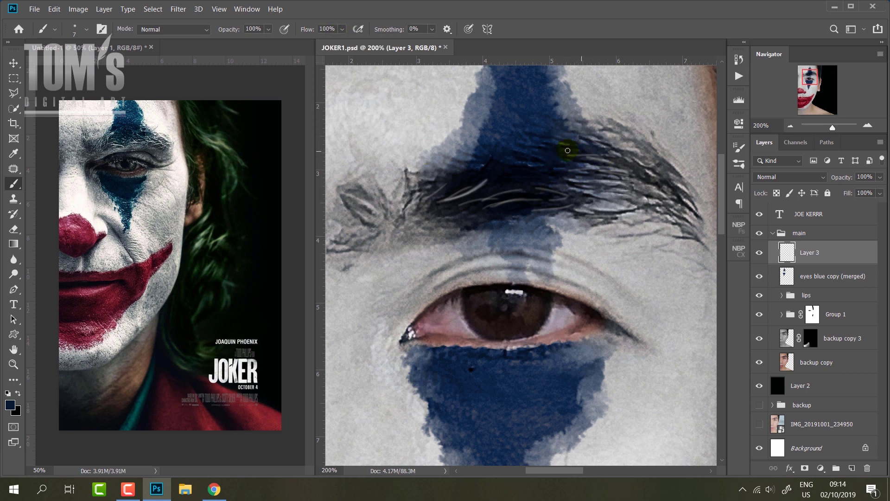
{"action": "key", "text": "i"}
{"action": "key", "text": "b"}
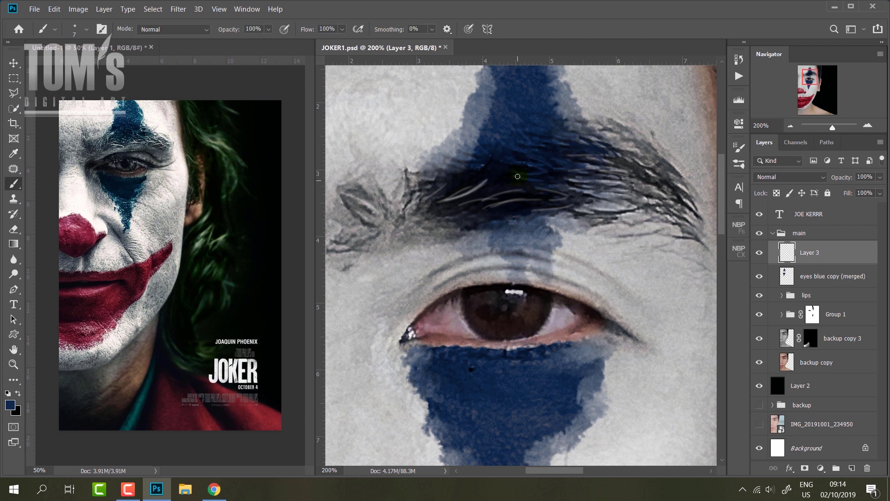
{"action": "key", "text": "i"}
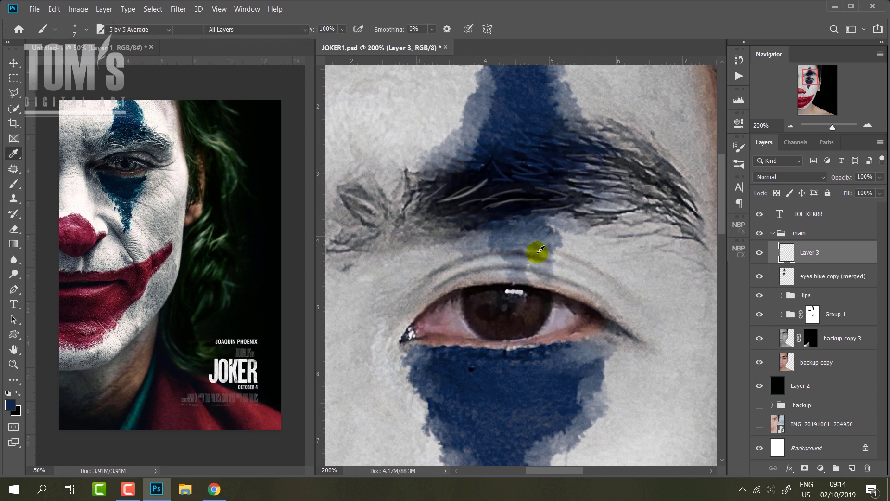
{"action": "left_click", "coordinate": [577, 248]}
{"action": "key", "text": "b"}
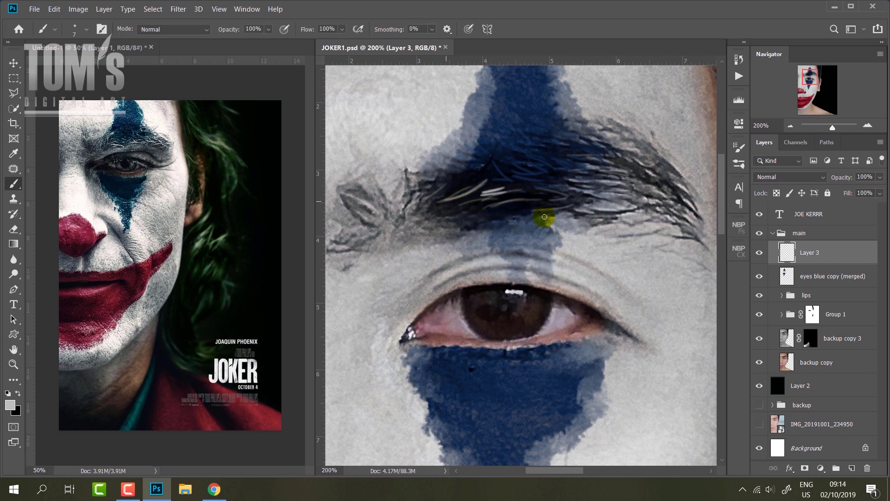
{"action": "left_click_drag", "start_coordinate": [342, 29], "coordinate": [326, 44]}
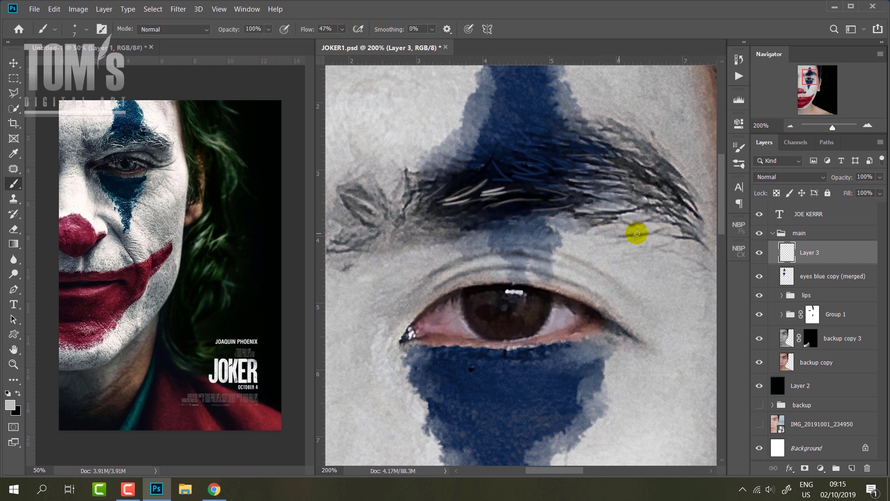
{"action": "left_click_drag", "start_coordinate": [637, 233], "coordinate": [662, 244]}
{"action": "mouse_move", "coordinate": [654, 186]}
{"action": "left_mouse_down"}
{"action": "mouse_move", "coordinate": [636, 173]}
{"action": "mouse_move", "coordinate": [670, 182]}
{"action": "left_mouse_up"}
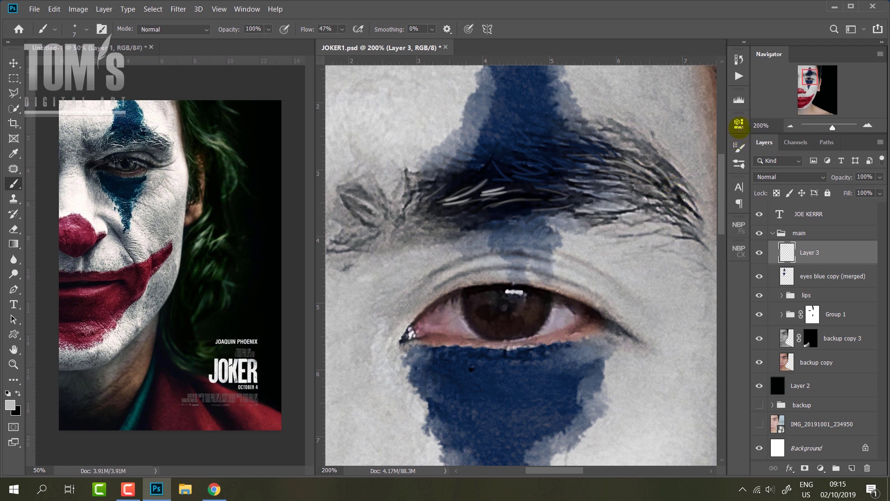
Paint dark hair strokes on the eyebrow's outer end and light strokes around its inner end
{"action": "left_click", "coordinate": [739, 147]}
{"action": "mouse_move", "coordinate": [675, 217]}
{"action": "left_mouse_down"}
{"action": "mouse_move", "coordinate": [670, 237]}
{"action": "mouse_move", "coordinate": [690, 240]}
{"action": "left_mouse_up"}
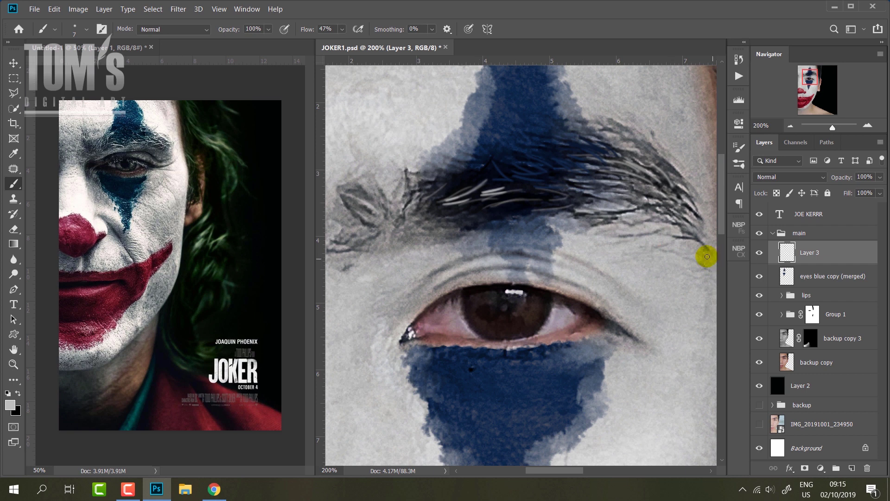
{"action": "left_click_drag", "start_coordinate": [657, 135], "coordinate": [679, 178]}
{"action": "left_click_drag", "start_coordinate": [624, 147], "coordinate": [658, 198]}
{"action": "left_click_drag", "start_coordinate": [405, 169], "coordinate": [406, 186]}
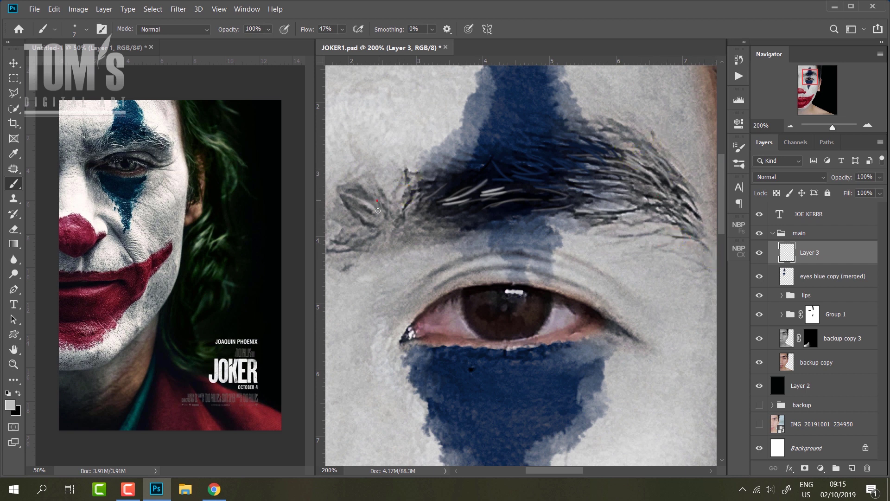
{"action": "mouse_move", "coordinate": [380, 214]}
{"action": "left_mouse_down"}
{"action": "mouse_move", "coordinate": [363, 213]}
{"action": "mouse_move", "coordinate": [368, 241]}
{"action": "left_mouse_up"}
Add a few more thin hair strokes across the eyebrow and zoom out to review it
{"action": "left_click", "coordinate": [474, 209], "text": "ctrl"}
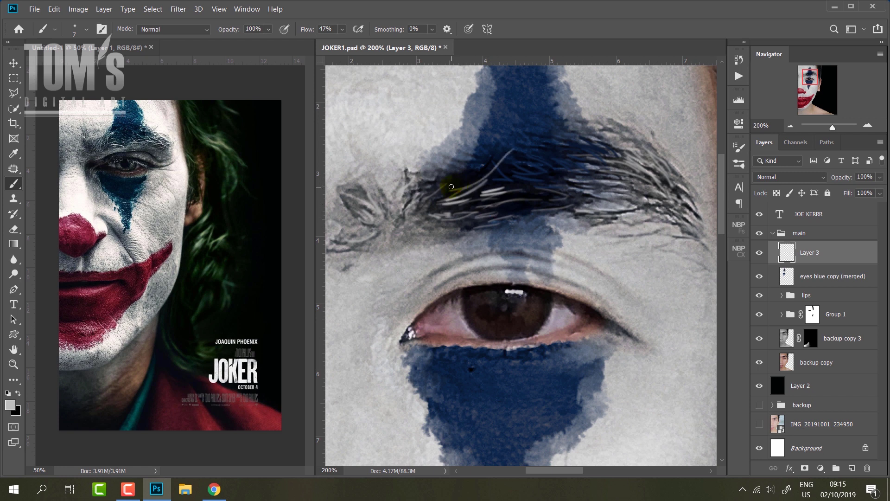
{"action": "left_click", "coordinate": [478, 188]}
{"action": "left_click", "coordinate": [465, 190], "text": "ctrl"}
{"action": "left_click_drag", "start_coordinate": [465, 188], "coordinate": [493, 161]}
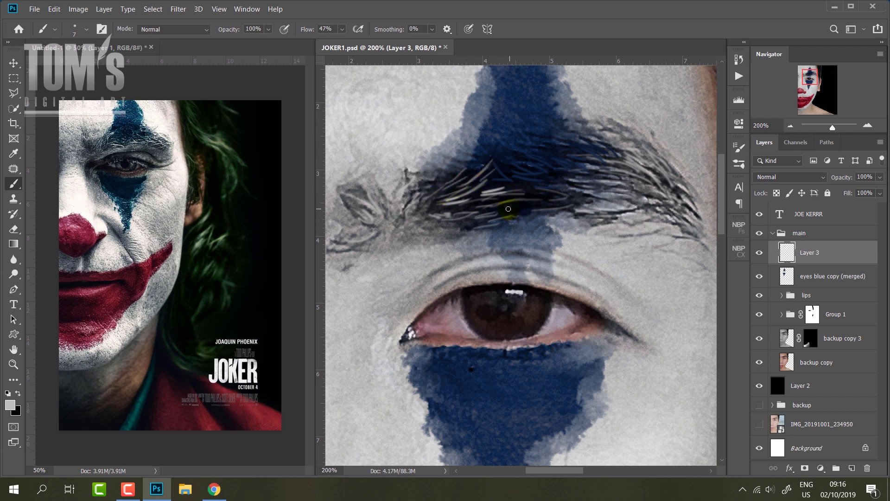
{"action": "left_click_drag", "start_coordinate": [669, 212], "coordinate": [684, 228]}
{"action": "right_click", "coordinate": [579, 203]}
{"action": "key", "text": "Escape"}
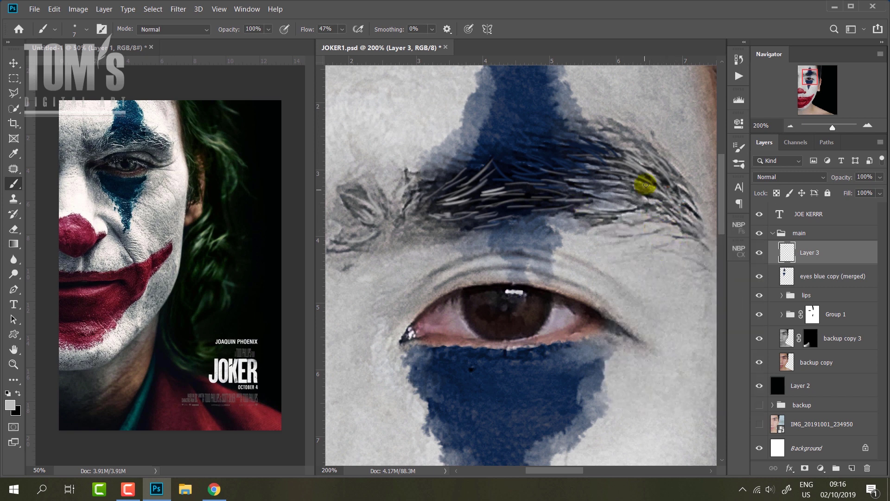
{"action": "key", "text": "ctrl+minus"}
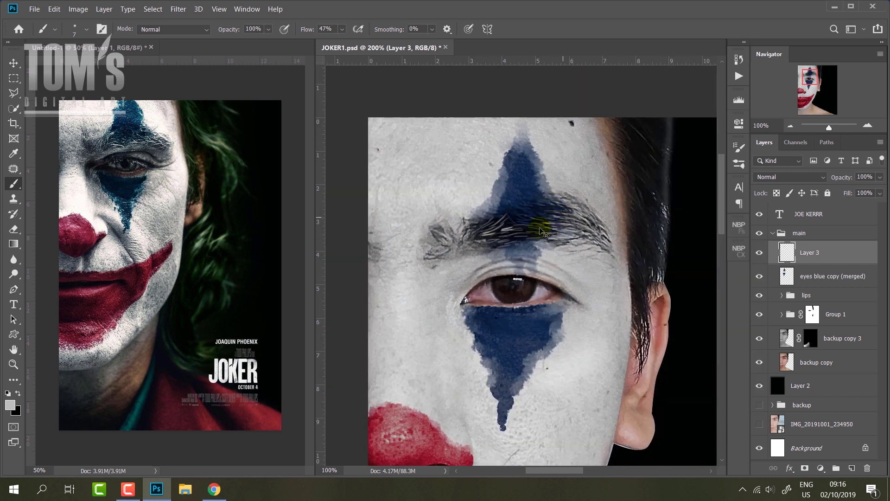
Collapse the main group and add a new empty layer named 'eyes' above it
{"action": "key", "text": "ctrl+minus"}
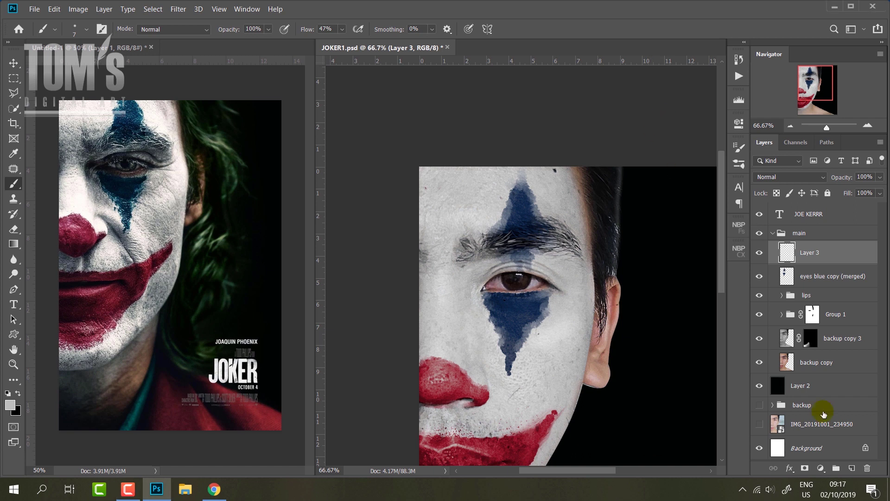
{"action": "key", "text": "ctrl+minus"}
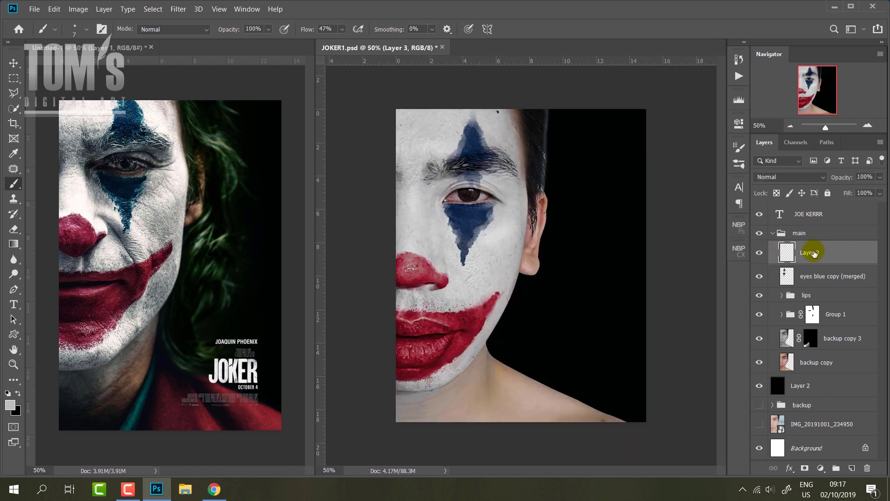
{"action": "left_click", "coordinate": [814, 231]}
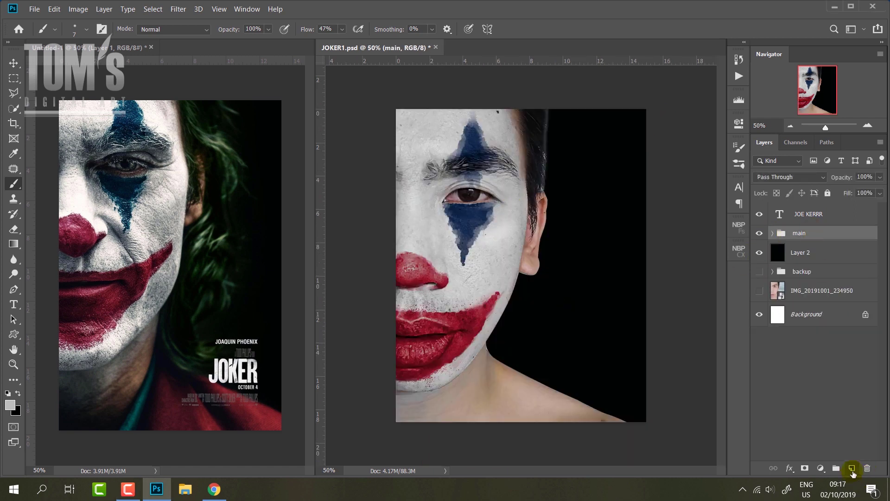
{"action": "key", "text": "ctrl+shift+alt+n"}
{"action": "double_click", "coordinate": [801, 236]}
{"action": "type", "text": "eyee"}
{"action": "key", "text": "BackSpace"}
{"action": "type", "text": "s"}
{"action": "key", "text": "Return"}
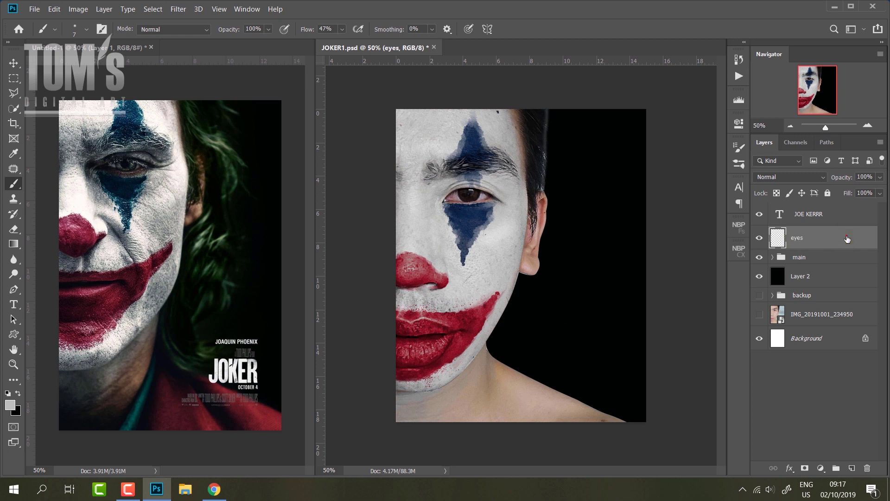
Zoom in on the eye and draw an elliptical selection around the iris
{"action": "key", "text": "ctrl+plus"}
{"action": "key", "text": "ctrl+plus"}
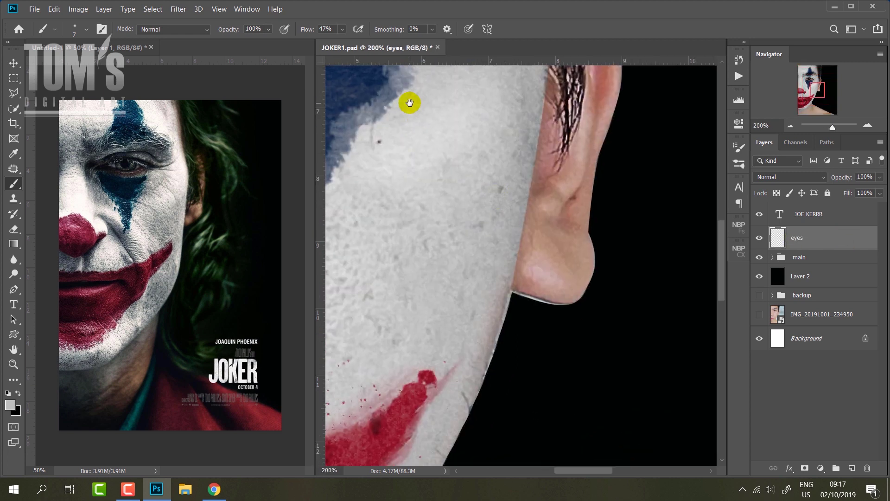
{"action": "key", "text": "ctrl+plus"}
{"action": "key", "text": "m"}
{"action": "left_click_drag", "start_coordinate": [431, 179], "coordinate": [510, 244]}
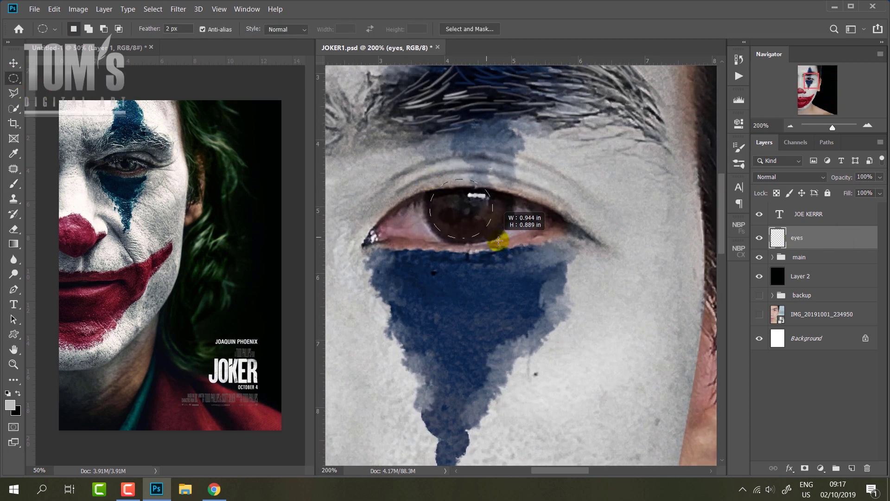
Duplicate and merge the main group, then copy the selected iris onto its own Layer 4
{"action": "left_click", "coordinate": [9, 405]}
{"action": "left_click", "coordinate": [770, 110]}
{"action": "mouse_move", "coordinate": [792, 257]}
{"action": "left_mouse_down"}
{"action": "mouse_move", "coordinate": [819, 265]}
{"action": "mouse_move", "coordinate": [851, 468]}
{"action": "left_mouse_up"}
{"action": "right_click", "coordinate": [816, 262]}
{"action": "left_click", "coordinate": [737, 376]}
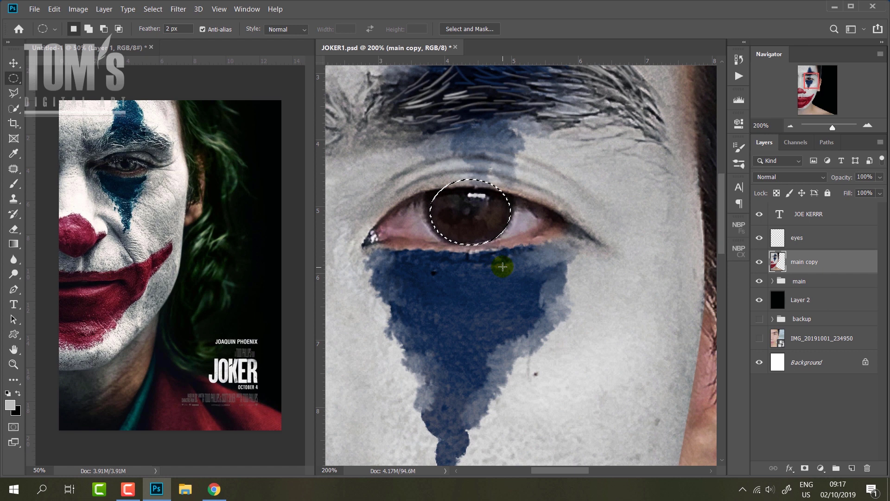
{"action": "key", "text": "ctrl+j"}
Brighten the iris midtones and deepen its shadows with a Curves adjustment
{"action": "key", "text": "alt+i"}
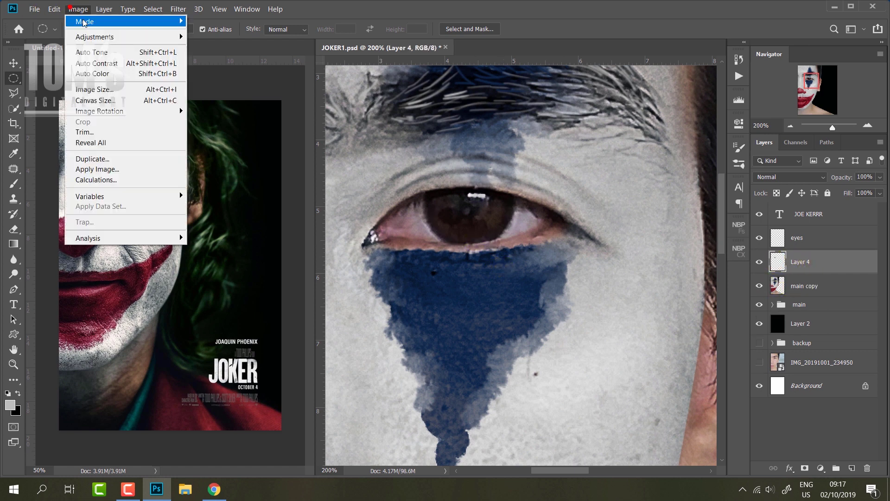
{"action": "key", "text": "Escape"}
{"action": "key", "text": "Escape"}
{"action": "key", "text": "ctrl+m"}
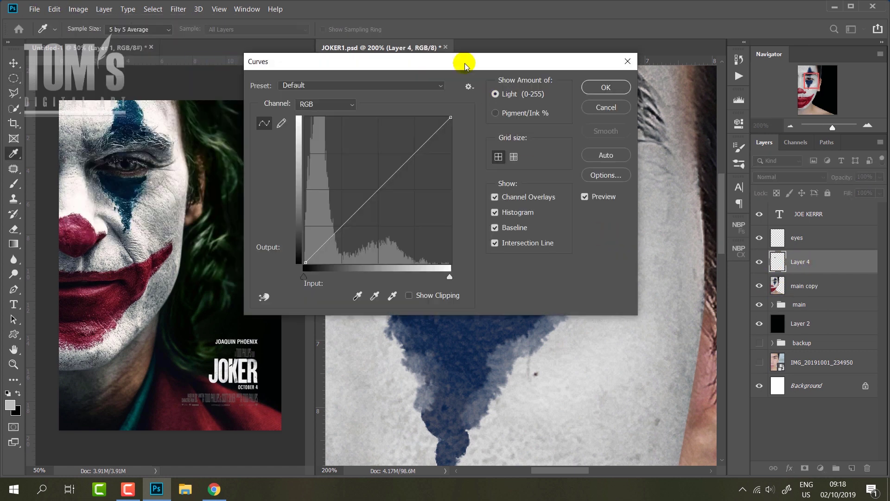
{"action": "left_click_drag", "start_coordinate": [464, 63], "coordinate": [203, 101]}
{"action": "left_click_drag", "start_coordinate": [141, 205], "coordinate": [128, 175]}
{"action": "left_click_drag", "start_coordinate": [82, 272], "coordinate": [71, 263]}
{"action": "left_click", "coordinate": [343, 127]}
Boost the iris saturation with Hue/Saturation for a warmer brown eye
{"action": "key", "text": "alt+i"}
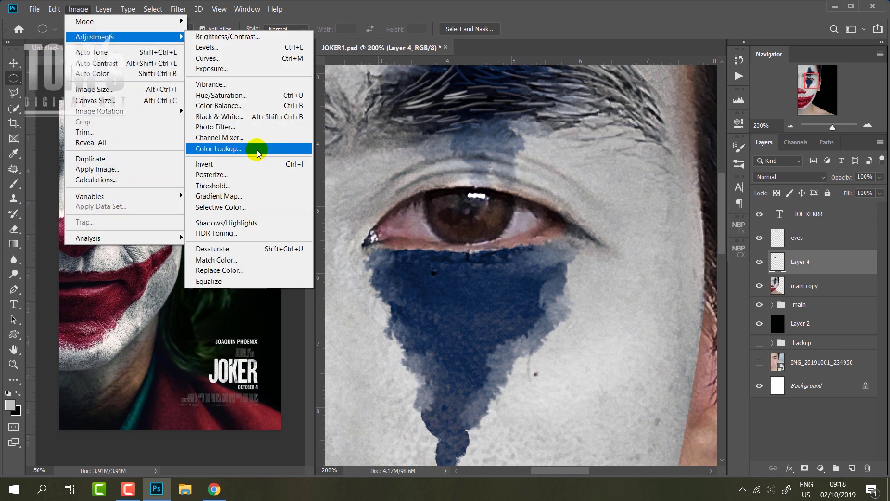
{"action": "left_click", "coordinate": [231, 99]}
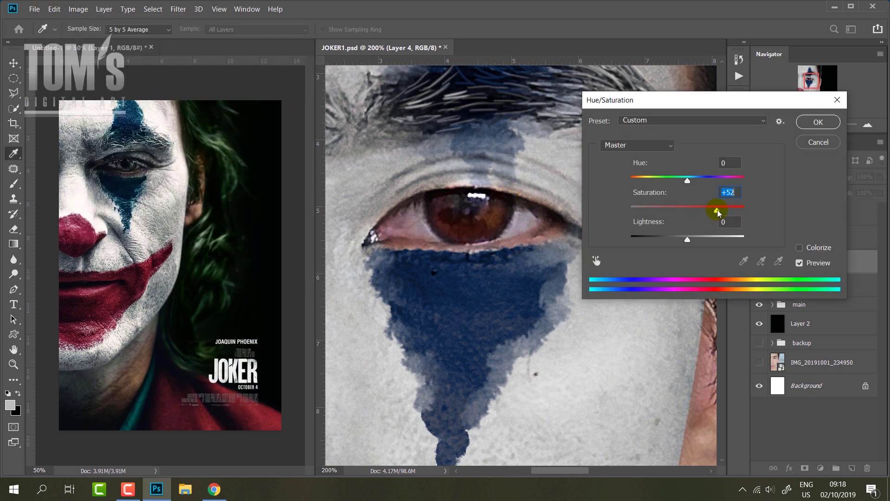
{"action": "left_click", "coordinate": [818, 122]}
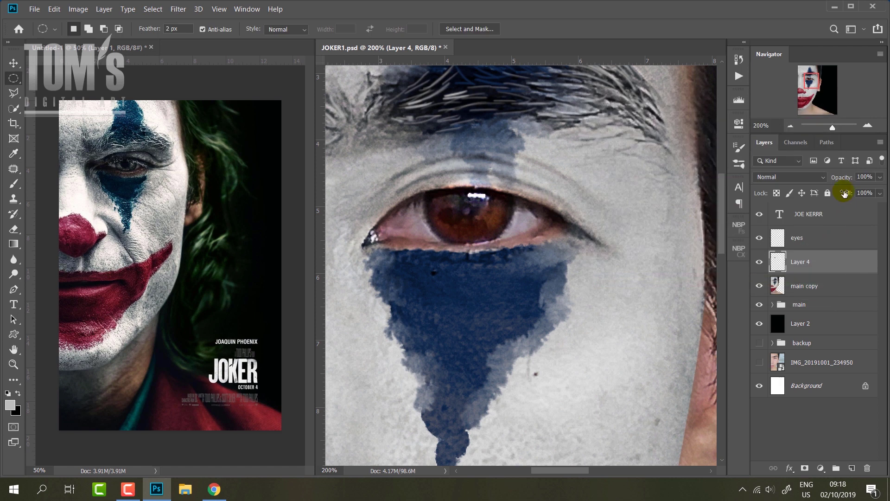
{"action": "left_click", "coordinate": [13, 228]}
{"action": "right_click", "coordinate": [473, 163]}
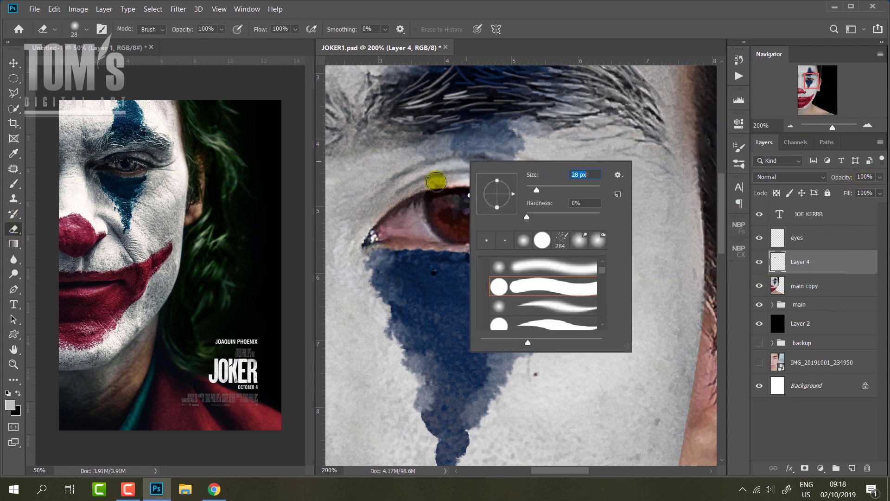
Shrink the eraser to 20 px and add, then discard, a layer mask on Layer 4
{"action": "left_click_drag", "start_coordinate": [536, 192], "coordinate": [533, 191]}
{"action": "left_click", "coordinate": [424, 174]}
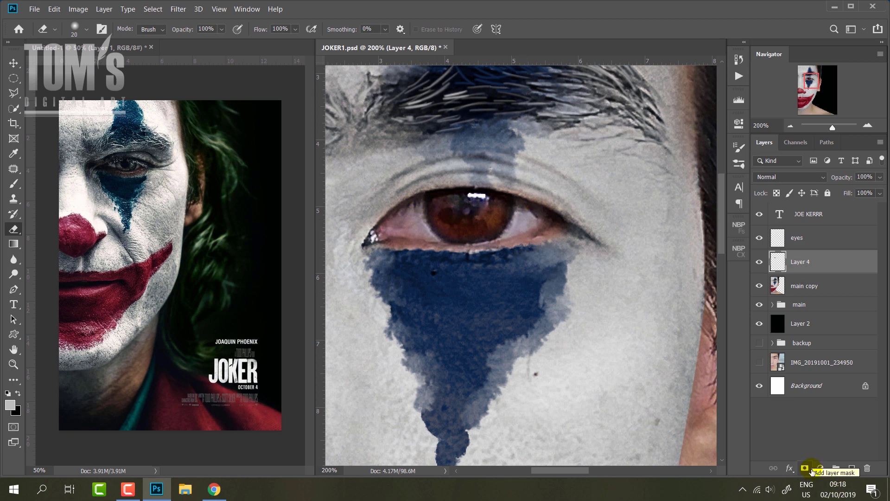
{"action": "left_click", "coordinate": [805, 469]}
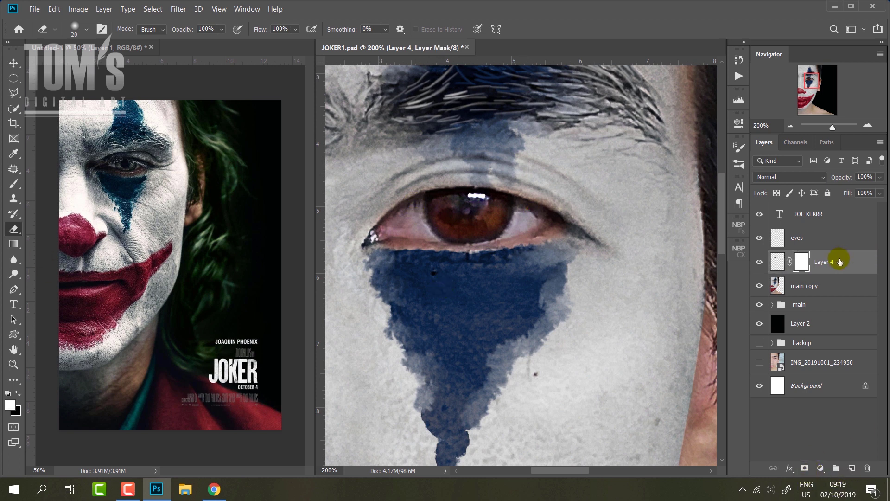
{"action": "key", "text": "Delete"}
Burn the iris rim and lower lid toward the outer corner with a 12 px Shadows-range brush
{"action": "left_click", "coordinate": [14, 275]}
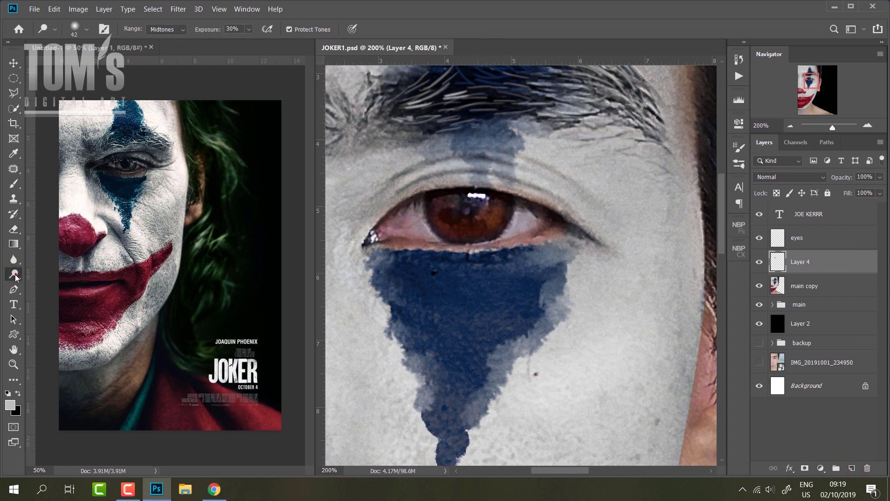
{"action": "key", "text": "bracketleft"}
{"action": "right_click", "coordinate": [20, 274]}
{"action": "left_click", "coordinate": [51, 284]}
{"action": "right_click", "coordinate": [441, 214]}
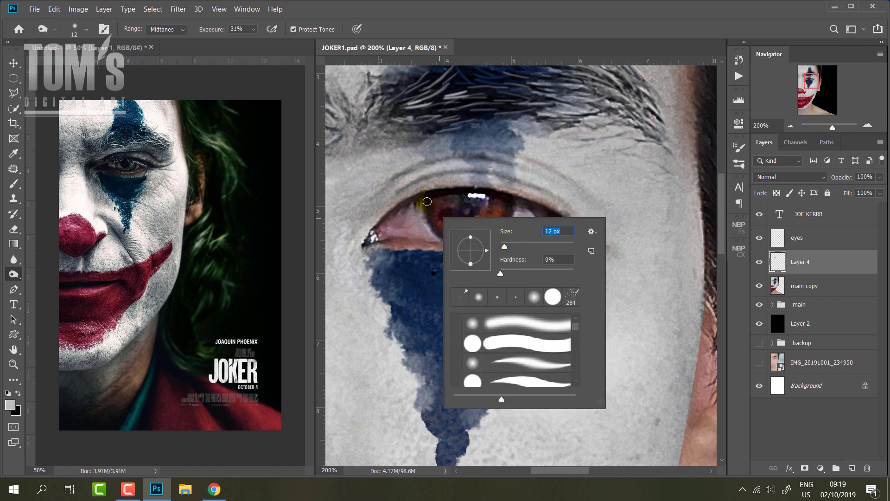
{"action": "key", "text": "Return"}
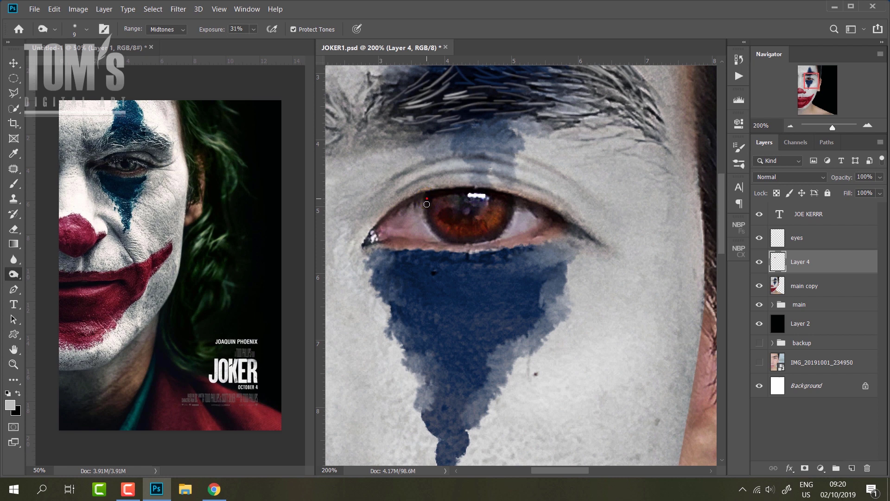
{"action": "left_click", "coordinate": [759, 263]}
{"action": "left_click", "coordinate": [184, 30]}
{"action": "left_click", "coordinate": [164, 41]}
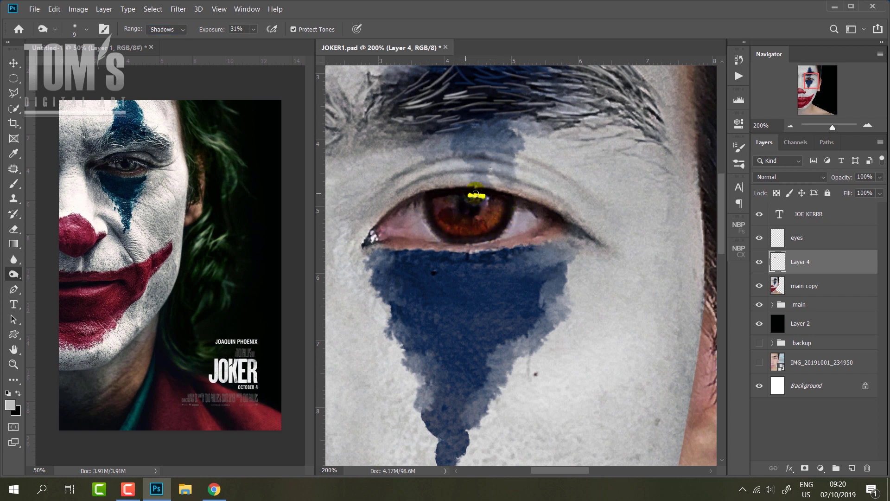
{"action": "left_click_drag", "start_coordinate": [448, 237], "coordinate": [554, 217]}
{"action": "key", "text": "ctrl+minus"}
{"action": "key", "text": "ctrl+minus"}
{"action": "key", "text": "ctrl+minus"}
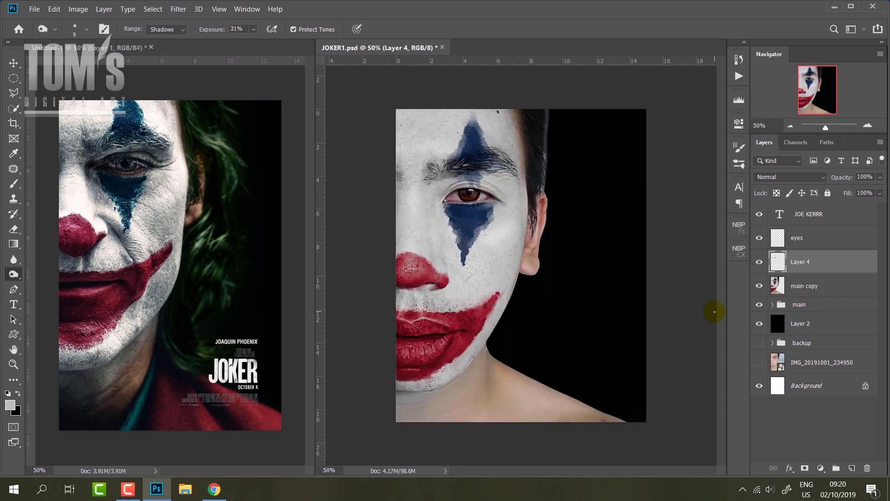
Rename Layer 4 to 'eyes' and merge it with main copy into one layer
{"action": "left_click", "coordinate": [879, 177]}
{"action": "double_click", "coordinate": [801, 261]}
{"action": "type", "text": "e"}
{"action": "key", "text": "Return"}
{"action": "key", "text": "ctrl+e"}
{"action": "left_click", "coordinate": [760, 238]}
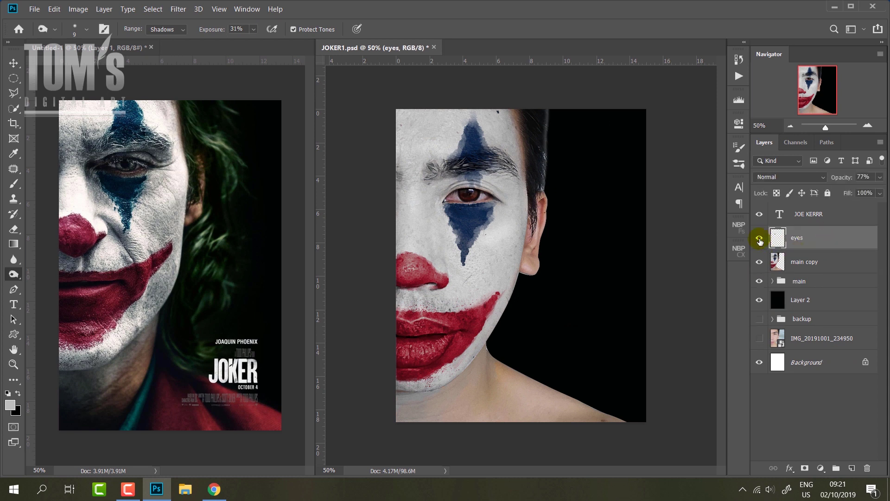
{"action": "left_click", "coordinate": [814, 261], "text": "ctrl"}
{"action": "key", "text": "ctrl+e"}
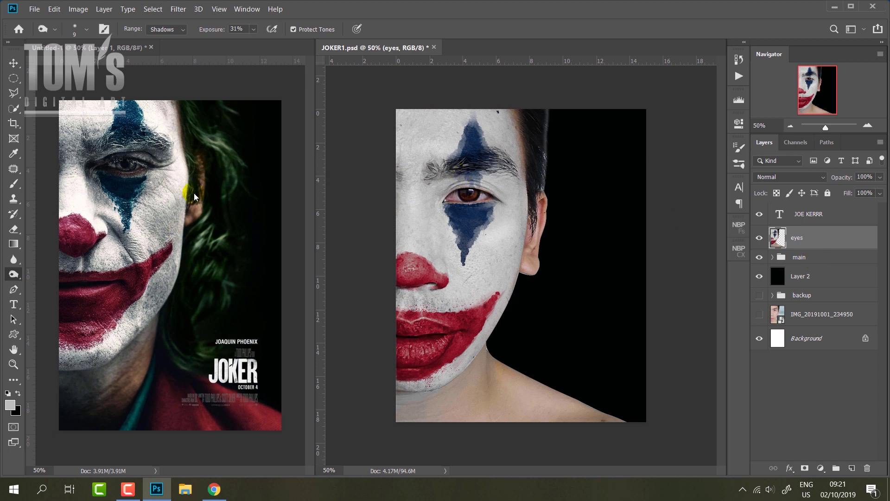
Add a new layer named 'high/shdow' using the Overlay blend mode
{"action": "key", "text": "m"}
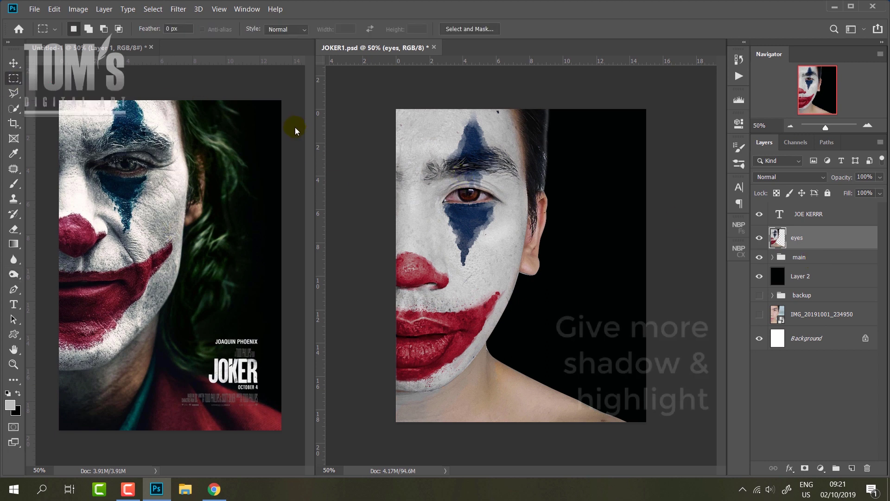
{"action": "left_click", "coordinate": [78, 9]}
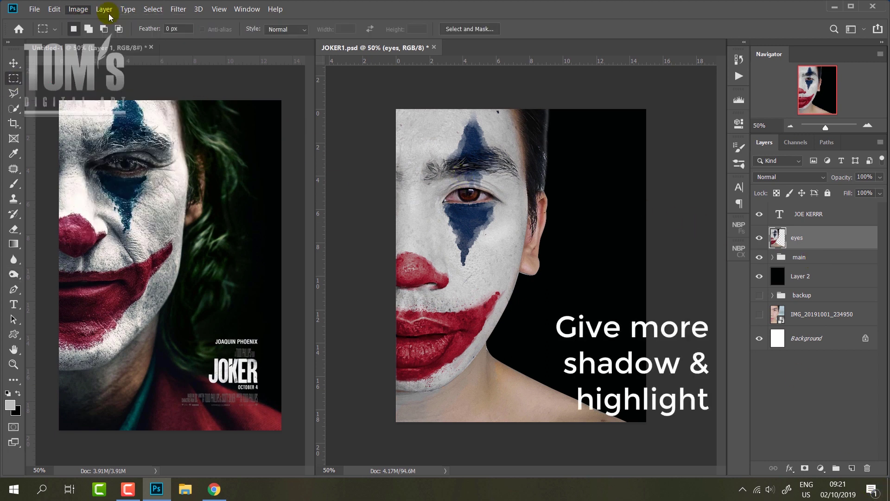
{"action": "left_click", "coordinate": [459, 28]}
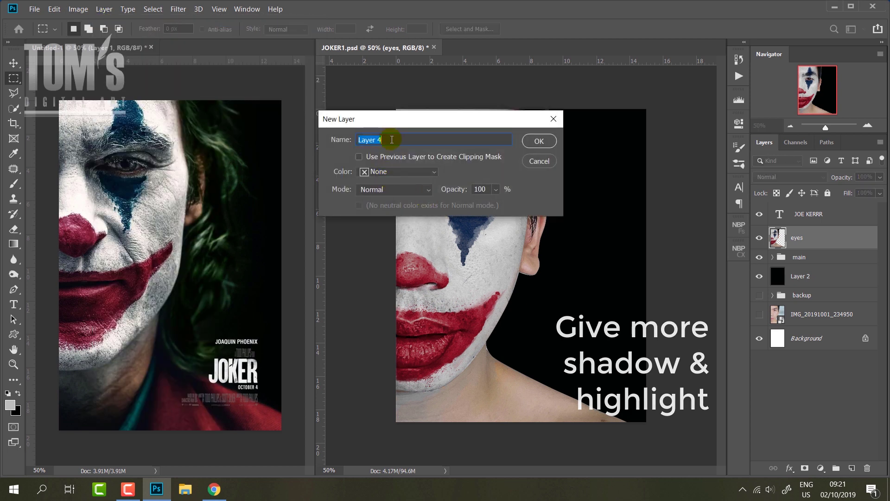
{"action": "type", "text": "high/shdow"}
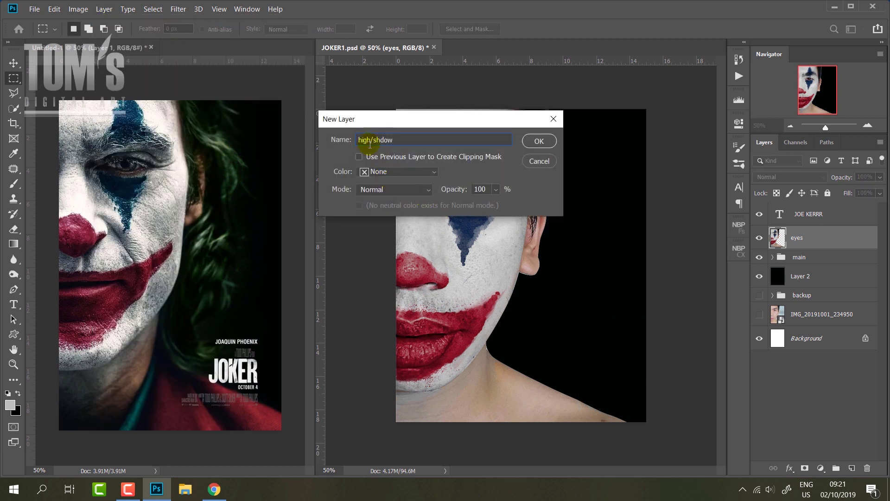
{"action": "left_click", "coordinate": [394, 189]}
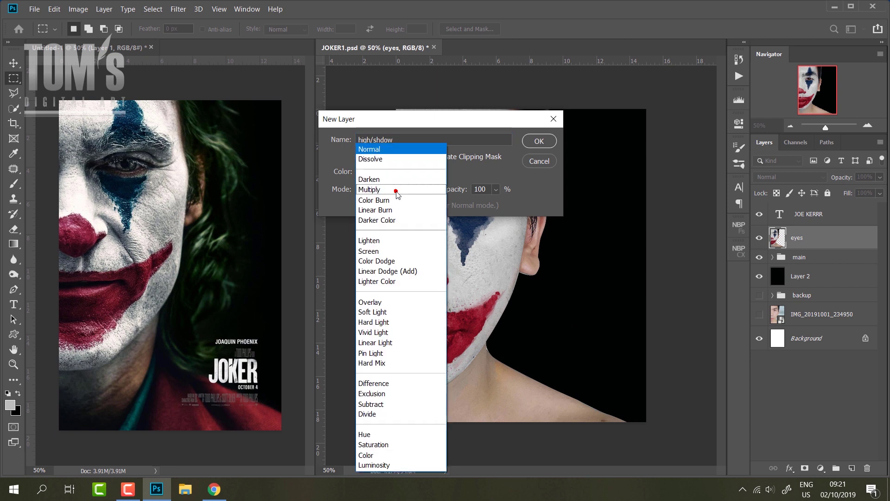
{"action": "left_click", "coordinate": [419, 302]}
{"action": "left_click", "coordinate": [539, 142]}
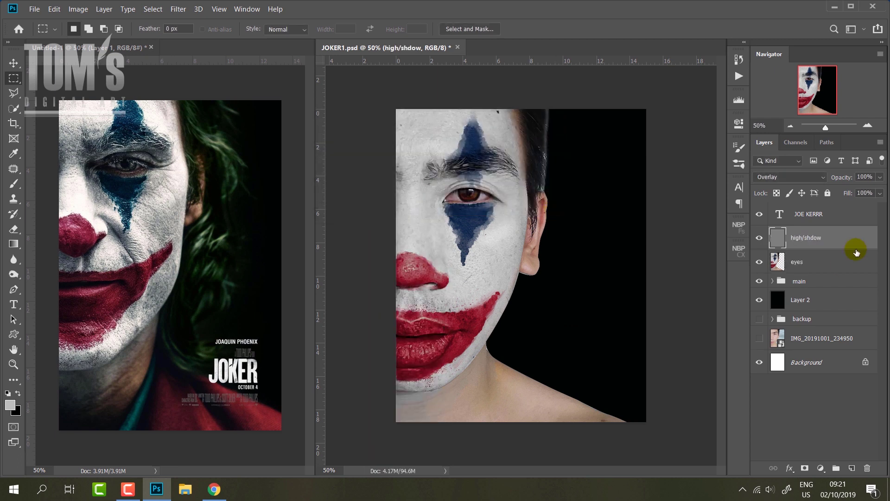
Set up the toning tool with a white foreground, a 78 px brush and Midtones range
{"action": "scroll", "coordinate": [468, 226], "scroll_direction": "up", "scroll_amount": 1}
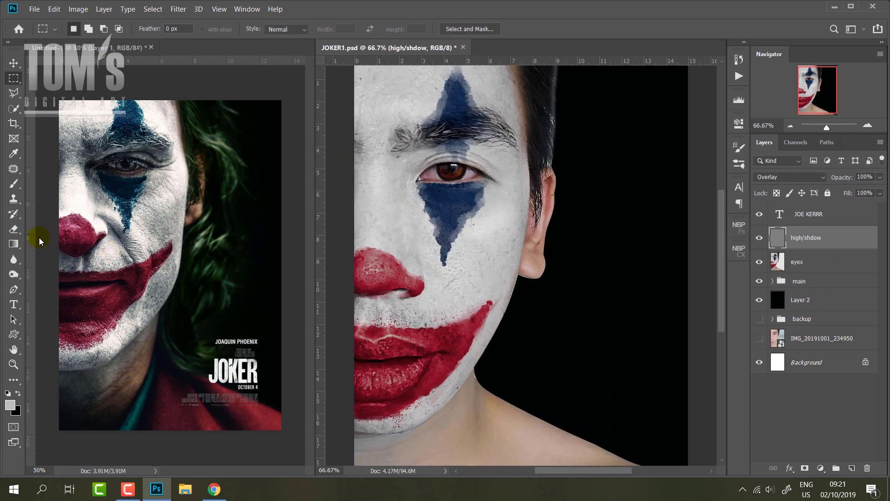
{"action": "left_click", "coordinate": [13, 274]}
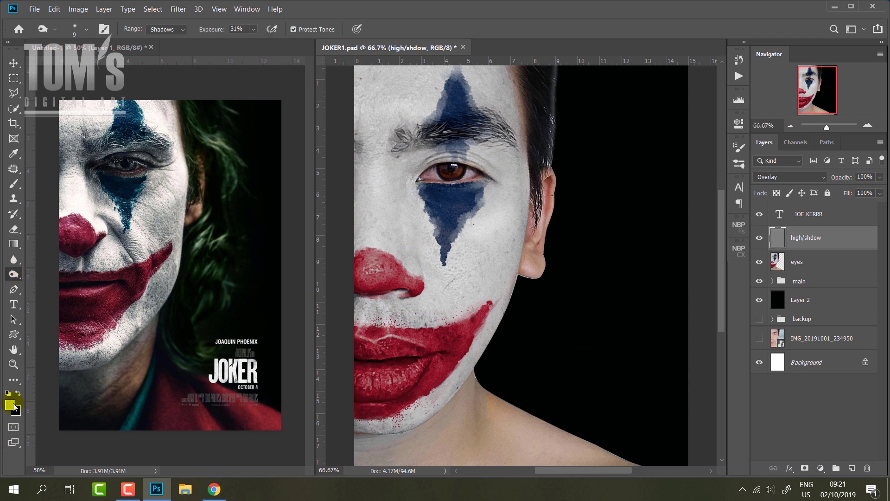
{"action": "left_click", "coordinate": [10, 405]}
{"action": "left_click", "coordinate": [521, 147]}
{"action": "left_click", "coordinate": [766, 108]}
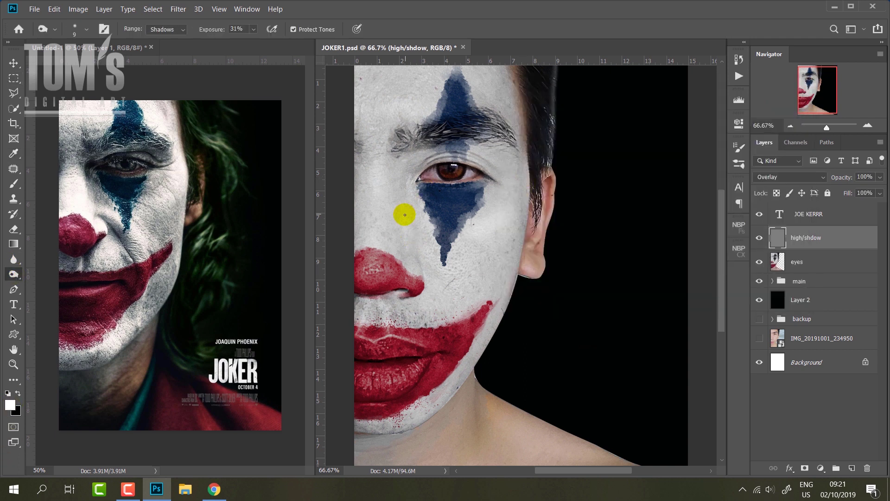
{"action": "right_click", "coordinate": [405, 213]}
{"action": "type", "text": "78"}
{"action": "key", "text": "Return"}
{"action": "left_click", "coordinate": [166, 29]}
{"action": "left_click", "coordinate": [162, 44]}
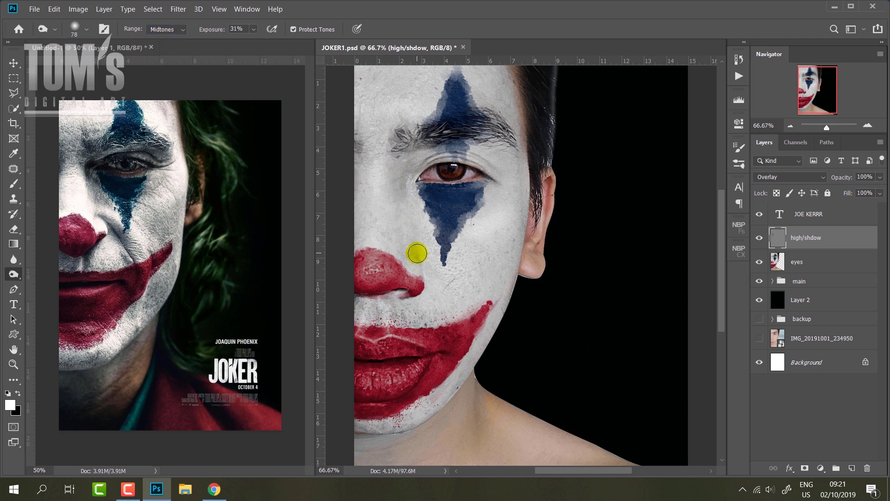
Shade under the eye, lips, chin, jaw, neck, nose, temple and upper eyelid
{"action": "mouse_move", "coordinate": [424, 188]}
{"action": "left_mouse_down"}
{"action": "mouse_move", "coordinate": [492, 197]}
{"action": "mouse_move", "coordinate": [400, 304]}
{"action": "left_mouse_up"}
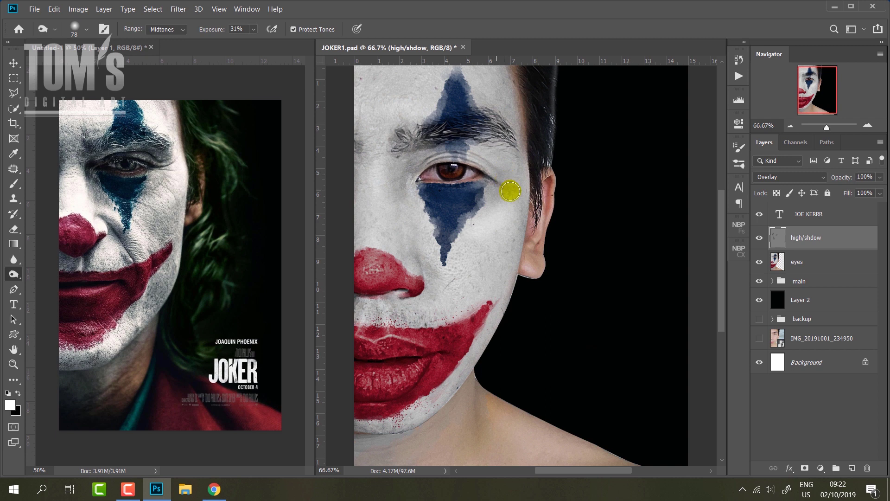
{"action": "mouse_move", "coordinate": [399, 304]}
{"action": "left_mouse_down"}
{"action": "mouse_move", "coordinate": [424, 404]}
{"action": "mouse_move", "coordinate": [369, 449]}
{"action": "mouse_move", "coordinate": [471, 380]}
{"action": "mouse_move", "coordinate": [357, 453]}
{"action": "mouse_move", "coordinate": [476, 453]}
{"action": "left_mouse_up"}
{"action": "left_click_drag", "start_coordinate": [580, 421], "coordinate": [492, 445]}
{"action": "mouse_move", "coordinate": [486, 306]}
{"action": "left_mouse_down"}
{"action": "mouse_move", "coordinate": [489, 348]}
{"action": "mouse_move", "coordinate": [431, 280]}
{"action": "mouse_move", "coordinate": [422, 302]}
{"action": "mouse_move", "coordinate": [370, 296]}
{"action": "mouse_move", "coordinate": [374, 324]}
{"action": "mouse_move", "coordinate": [364, 159]}
{"action": "mouse_move", "coordinate": [347, 204]}
{"action": "left_mouse_up"}
{"action": "mouse_move", "coordinate": [407, 154]}
{"action": "left_mouse_down"}
{"action": "mouse_move", "coordinate": [420, 193]}
{"action": "mouse_move", "coordinate": [407, 205]}
{"action": "mouse_move", "coordinate": [444, 228]}
{"action": "left_mouse_up"}
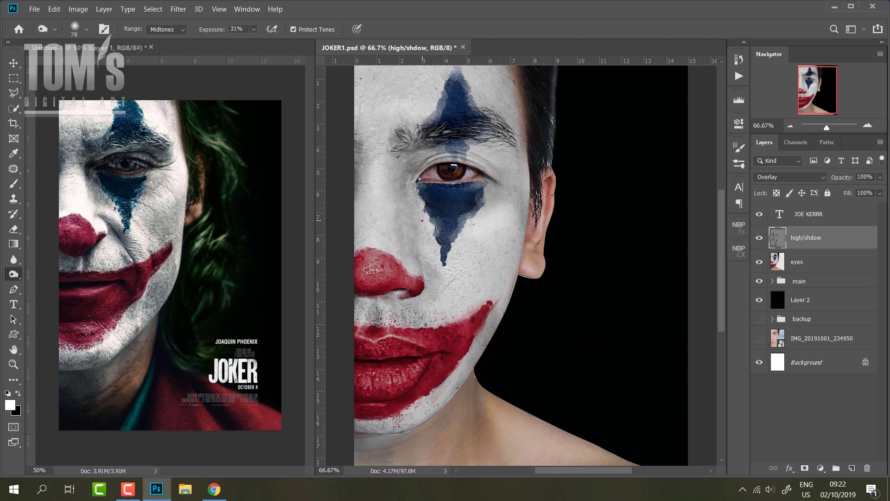
{"action": "mouse_move", "coordinate": [508, 173]}
{"action": "left_mouse_down"}
{"action": "mouse_move", "coordinate": [499, 174]}
{"action": "mouse_move", "coordinate": [484, 147]}
{"action": "left_mouse_up"}
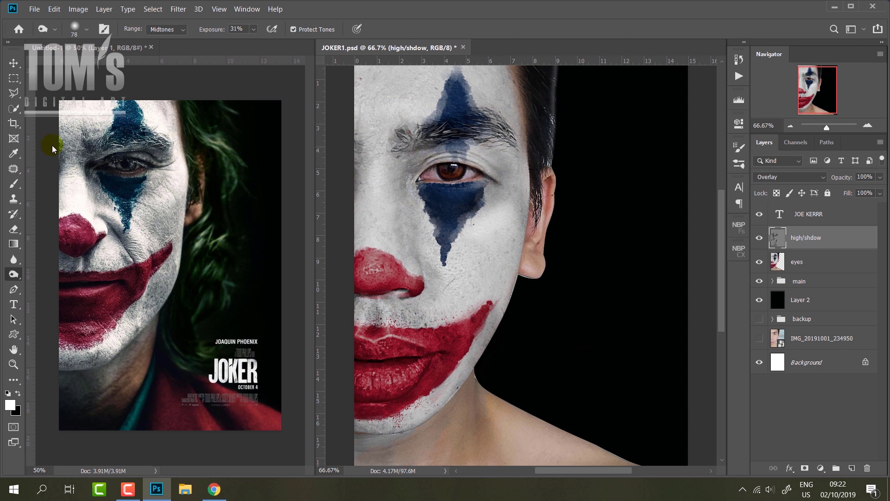
Switch to the Dodge tool for highlights with a 114 px brush
{"action": "right_click", "coordinate": [13, 274]}
{"action": "left_click", "coordinate": [51, 285]}
{"action": "right_click", "coordinate": [377, 194]}
{"action": "left_click", "coordinate": [464, 225]}
{"action": "left_click", "coordinate": [378, 171]}
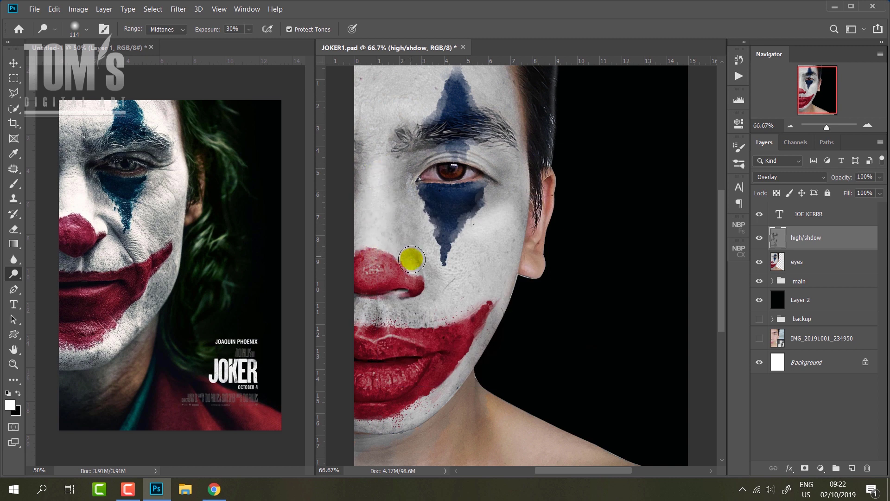
{"action": "right_click", "coordinate": [378, 301]}
{"action": "key", "text": "Escape"}
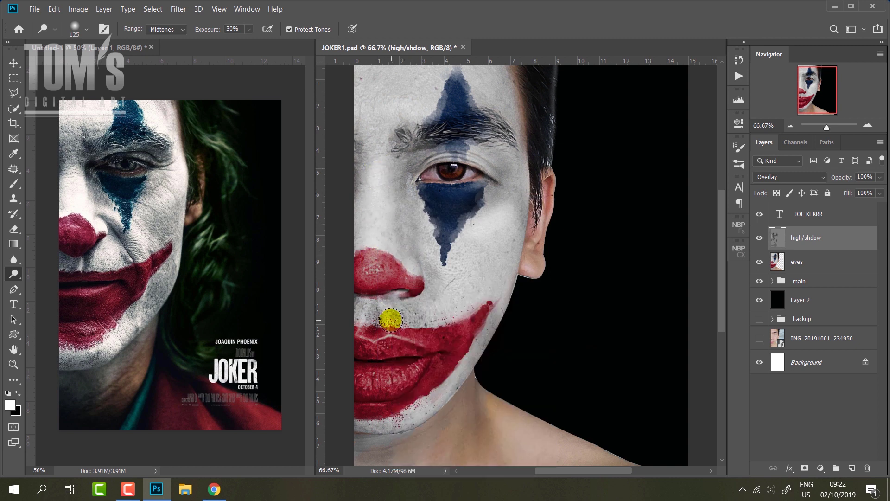
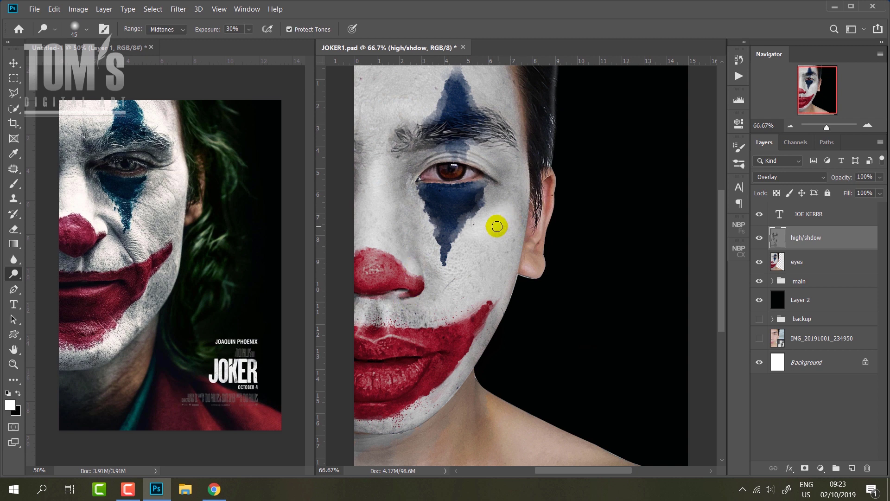
Lighten the forehead above the left brow with a slightly enlarged 100 px dodge brush
{"action": "key", "text": "bracketright"}
{"action": "left_click", "coordinate": [407, 419]}
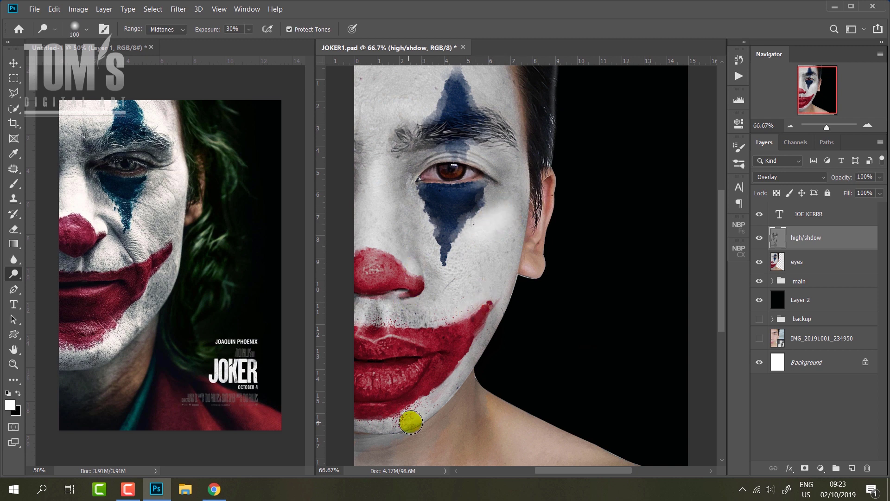
{"action": "left_click_drag", "start_coordinate": [370, 157], "coordinate": [376, 109]}
{"action": "left_click", "coordinate": [495, 104]}
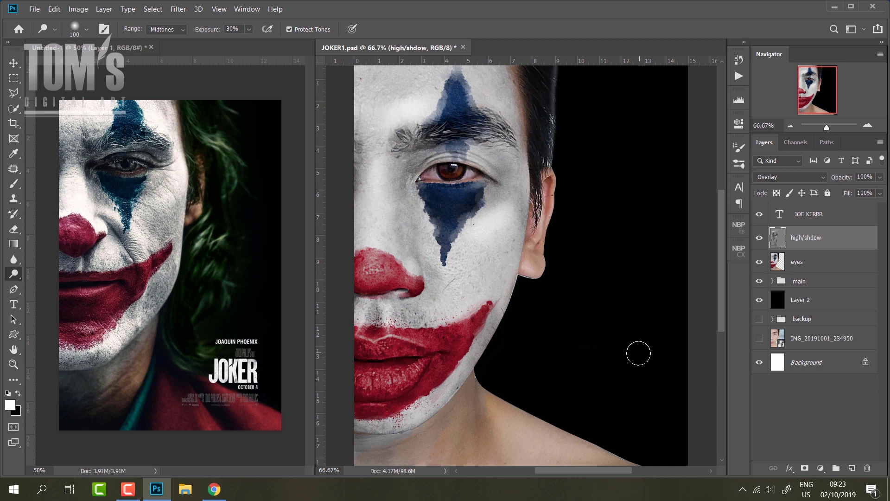
Toggle high/shdow visibility to compare, then clip it to the eyes layer
{"action": "left_click", "coordinate": [758, 237]}
{"action": "left_click", "coordinate": [759, 237]}
{"action": "right_click", "coordinate": [819, 237]}
{"action": "left_click", "coordinate": [743, 209]}
{"action": "left_click", "coordinate": [13, 78]}
{"action": "left_click_drag", "start_coordinate": [172, 100], "coordinate": [274, 385]}
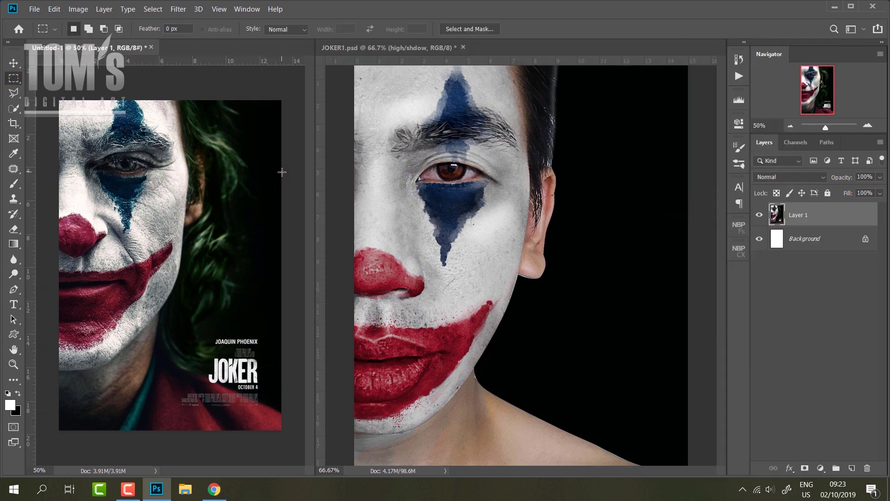
Copy the green hair beside the poster face into the Joker image and move it up
{"action": "left_click_drag", "start_coordinate": [159, 83], "coordinate": [277, 247]}
{"action": "key", "text": "v"}
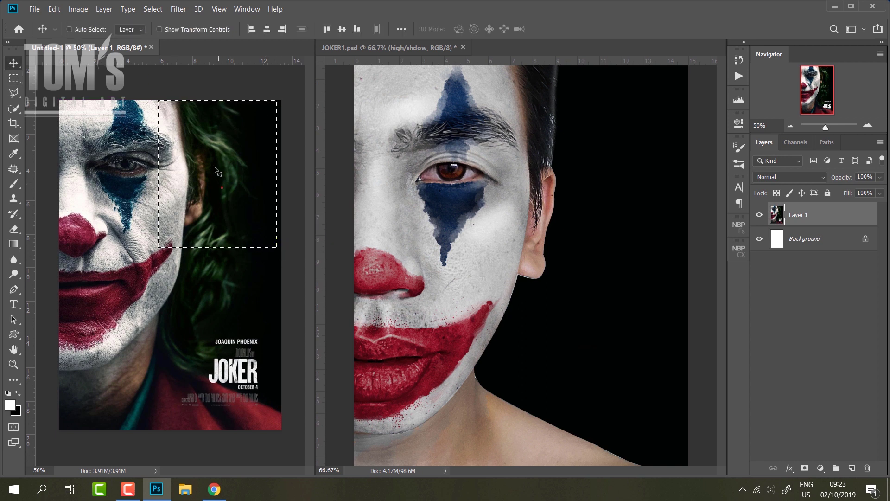
{"action": "left_click_drag", "start_coordinate": [216, 171], "coordinate": [551, 189]}
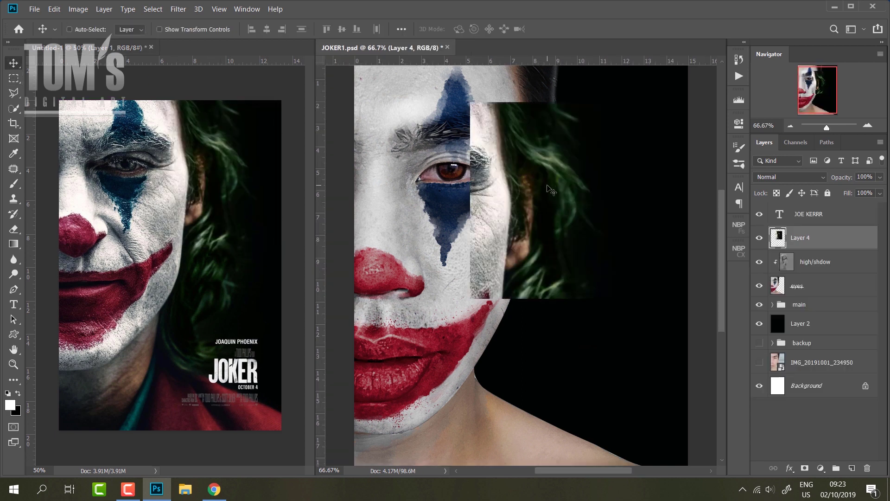
{"action": "key", "text": "ctrl+minus"}
{"action": "left_click_drag", "start_coordinate": [551, 190], "coordinate": [545, 149]}
Scale the hair patch up to about 143% and lower its opacity to 76%
{"action": "key", "text": "ctrl+t"}
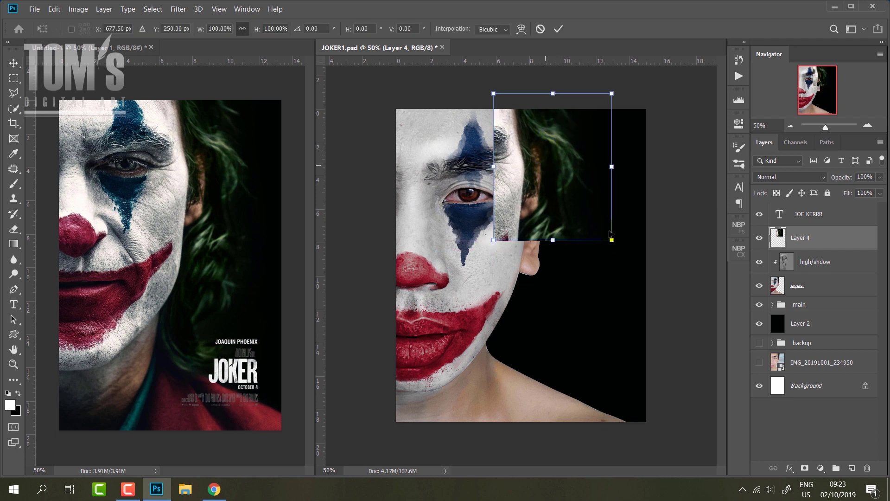
{"action": "left_click_drag", "start_coordinate": [611, 239], "coordinate": [664, 316]}
{"action": "left_click_drag", "start_coordinate": [589, 206], "coordinate": [587, 201]}
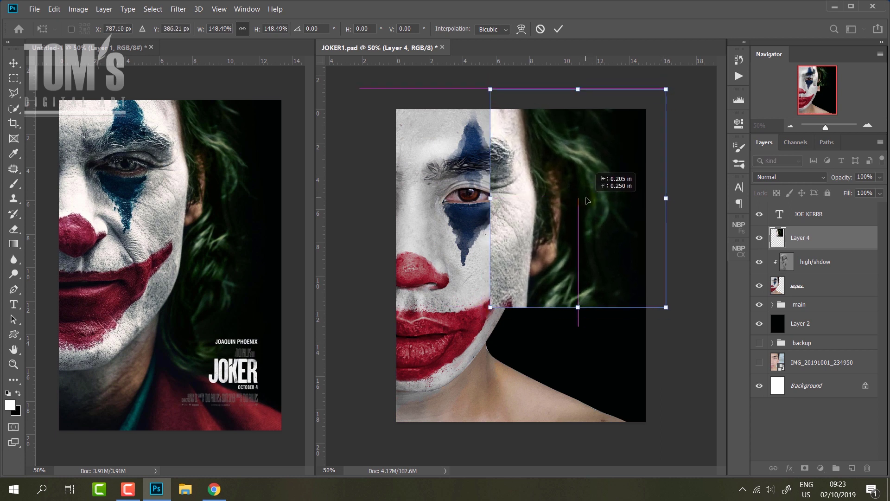
{"action": "key", "text": "Return"}
{"action": "left_click", "coordinate": [783, 237]}
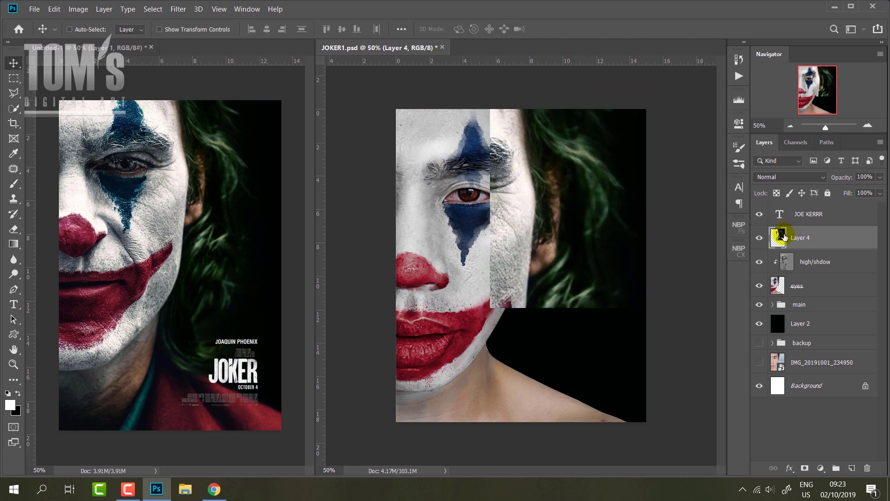
{"action": "left_click", "coordinate": [823, 177]}
{"action": "left_click", "coordinate": [879, 178]}
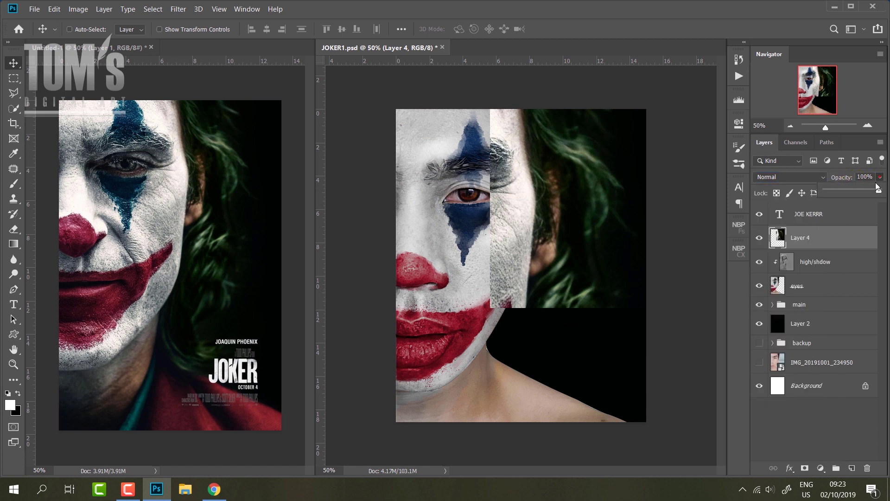
{"action": "mouse_move", "coordinate": [589, 234]}
{"action": "left_mouse_down"}
{"action": "mouse_move", "coordinate": [582, 230]}
{"action": "mouse_move", "coordinate": [581, 244]}
{"action": "left_mouse_up"}
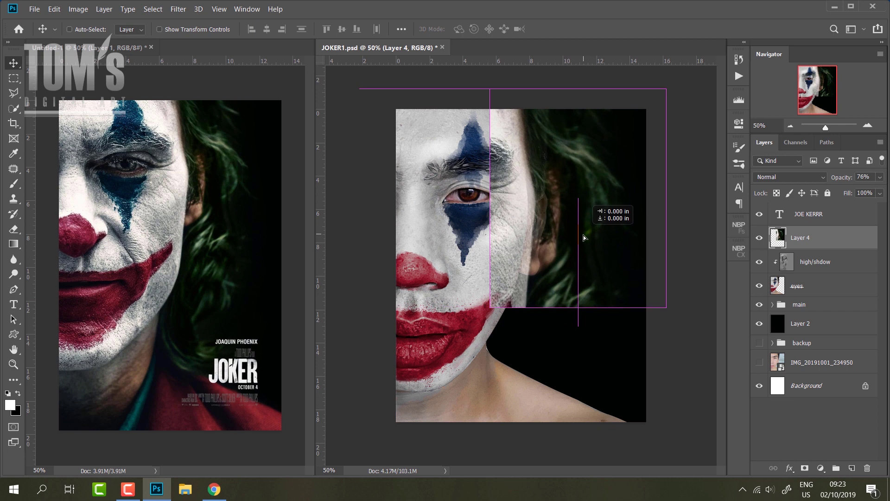
Shrink the hair patch to about 94% and add a layer mask to it
{"action": "key", "text": "ctrl+t"}
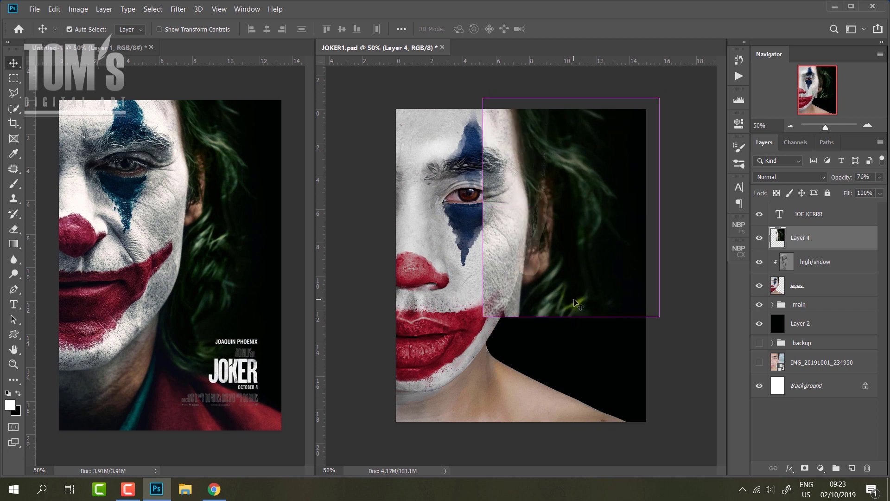
{"action": "left_click_drag", "start_coordinate": [658, 318], "coordinate": [648, 306]}
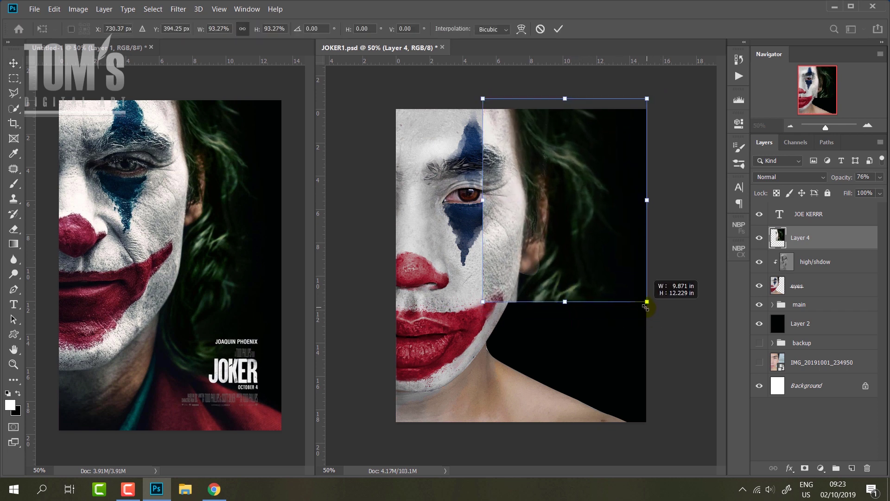
{"action": "key", "text": "Return"}
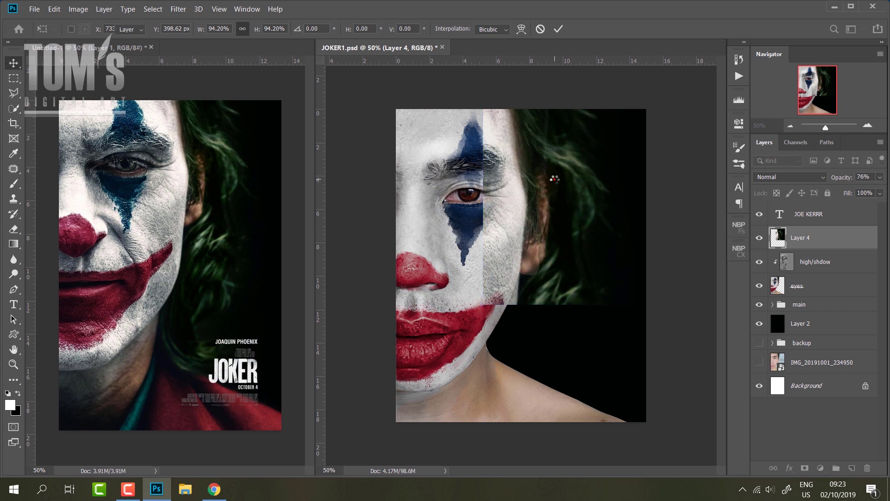
{"action": "left_click", "coordinate": [804, 468]}
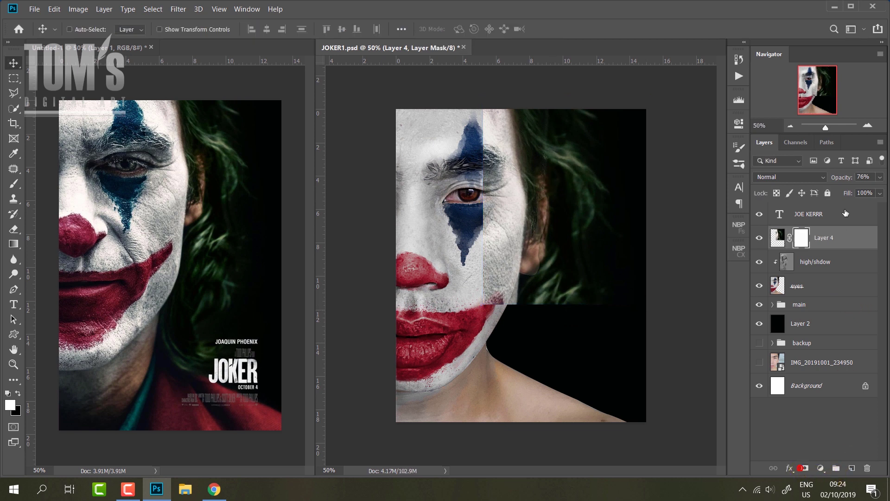
Choose a soft round brush in black for masking the hair layer
{"action": "left_click", "coordinate": [880, 177]}
{"action": "left_click", "coordinate": [801, 237]}
{"action": "key", "text": "b"}
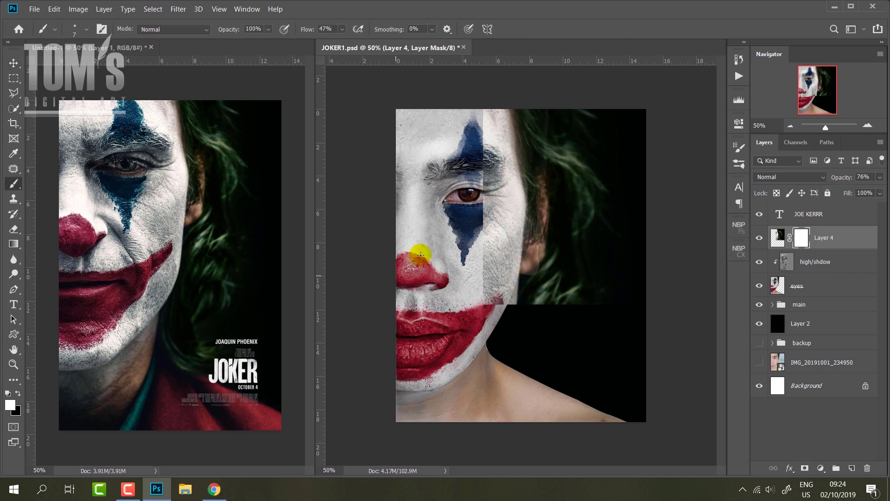
{"action": "left_click", "coordinate": [14, 402]}
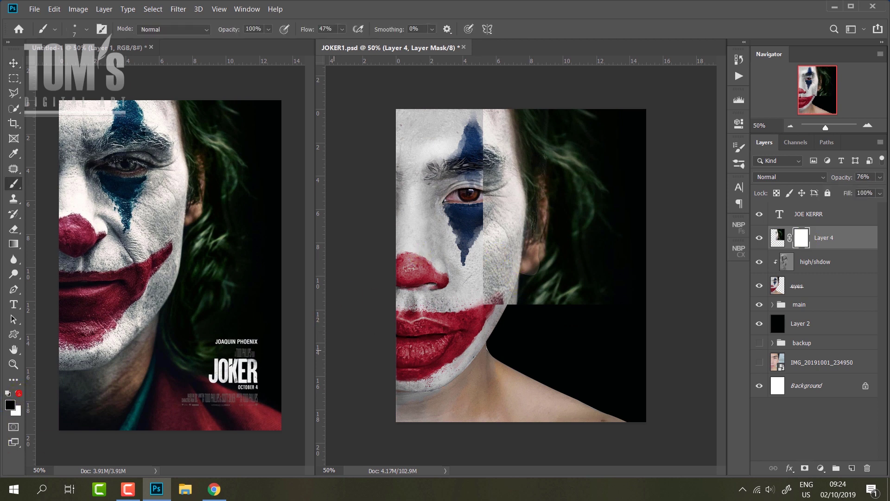
{"action": "right_click", "coordinate": [596, 223]}
{"action": "left_click", "coordinate": [664, 328]}
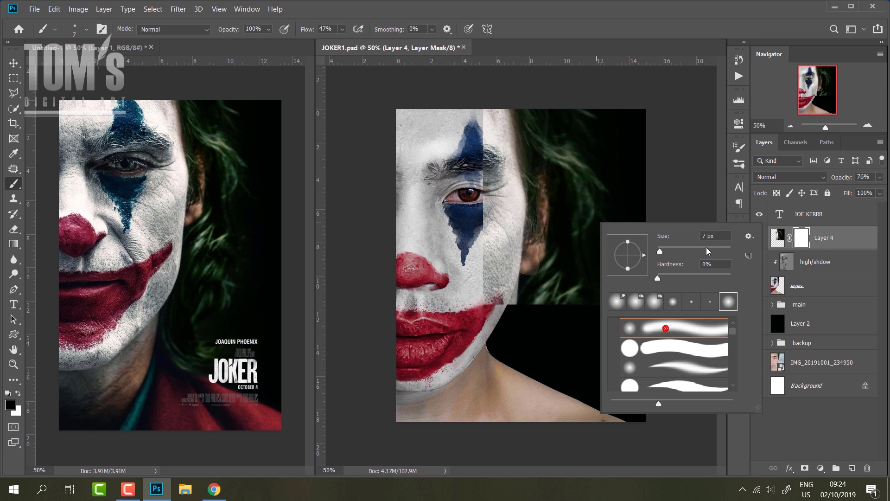
{"action": "left_click", "coordinate": [479, 119]}
Mask the hair seams off the face, forehead and cheek, then raise opacity to 100%
{"action": "left_click", "coordinate": [477, 292]}
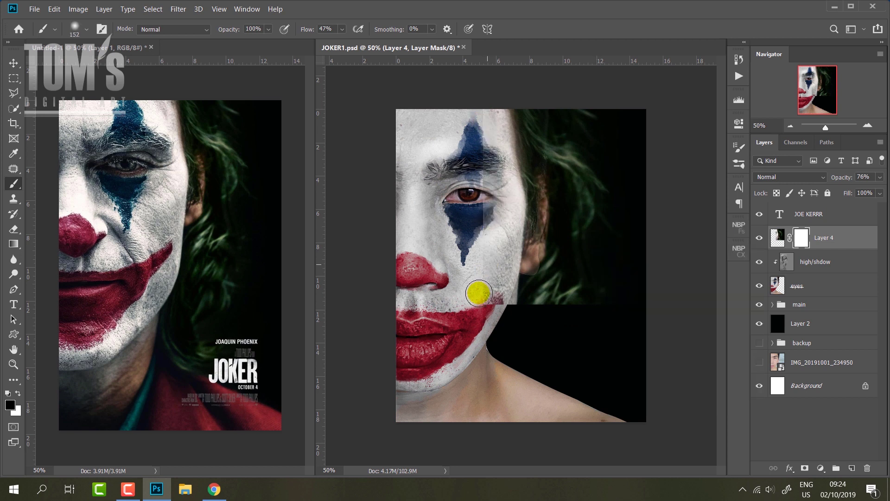
{"action": "left_click_drag", "start_coordinate": [481, 296], "coordinate": [481, 119]}
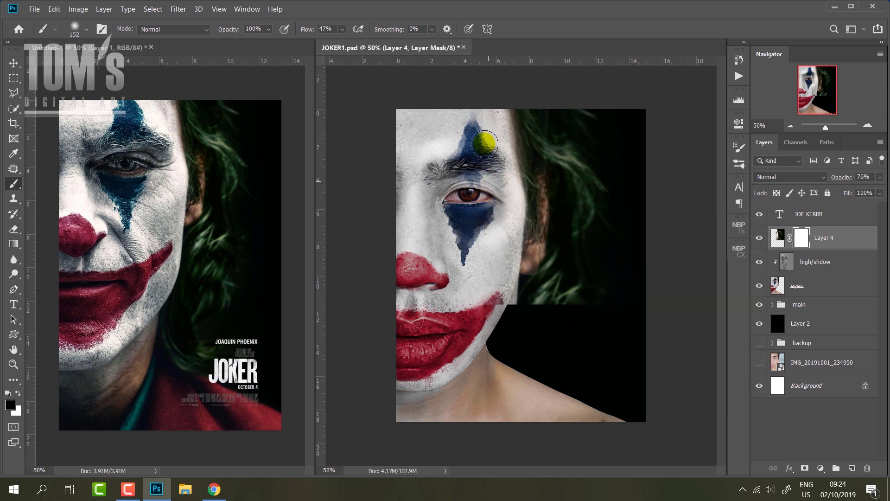
{"action": "left_click_drag", "start_coordinate": [483, 113], "coordinate": [376, 64]}
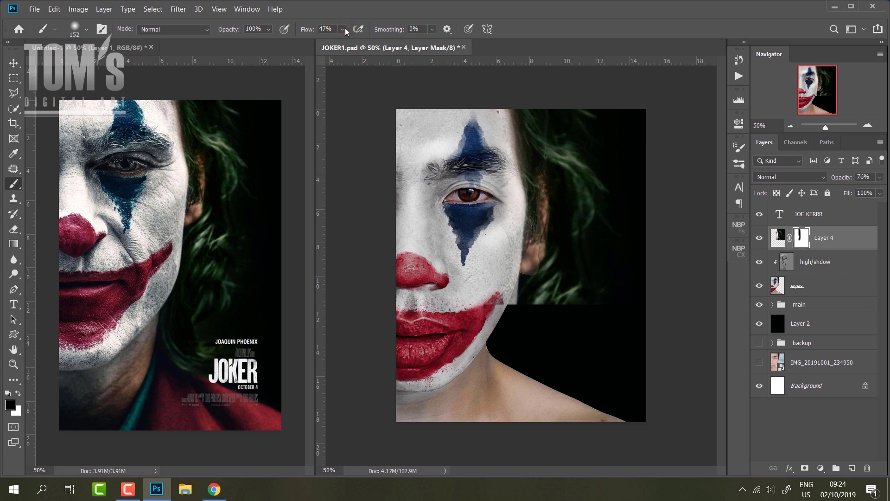
{"action": "left_click", "coordinate": [492, 127]}
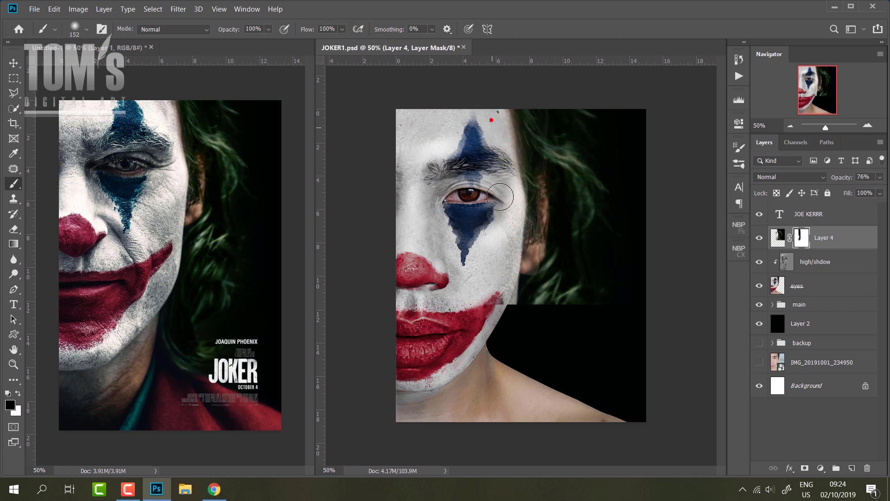
{"action": "mouse_move", "coordinate": [485, 274]}
{"action": "left_mouse_down"}
{"action": "mouse_move", "coordinate": [485, 302]}
{"action": "mouse_move", "coordinate": [515, 293]}
{"action": "mouse_move", "coordinate": [636, 292]}
{"action": "left_mouse_up"}
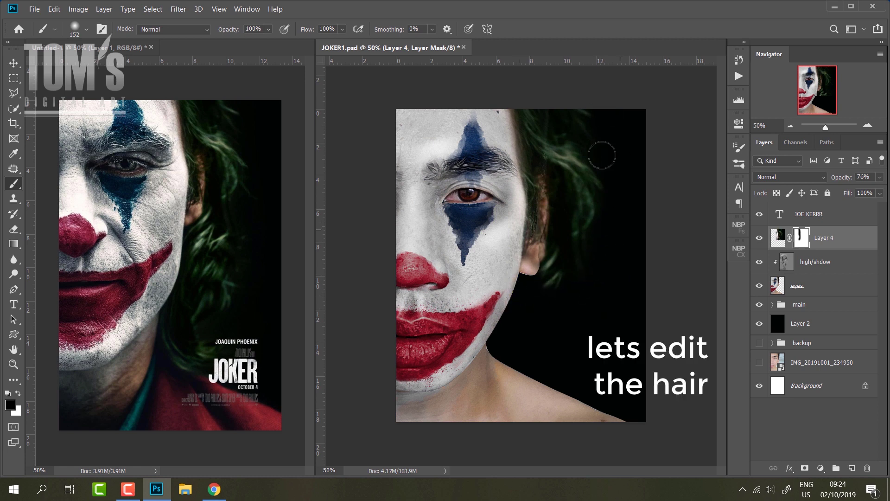
{"action": "mouse_move", "coordinate": [500, 125]}
{"action": "left_mouse_down"}
{"action": "mouse_move", "coordinate": [546, 155]}
{"action": "mouse_move", "coordinate": [512, 199]}
{"action": "mouse_move", "coordinate": [493, 139]}
{"action": "mouse_move", "coordinate": [507, 225]}
{"action": "mouse_move", "coordinate": [487, 253]}
{"action": "mouse_move", "coordinate": [496, 209]}
{"action": "left_mouse_up"}
{"action": "left_click", "coordinate": [879, 177]}
{"action": "left_click_drag", "start_coordinate": [868, 193], "coordinate": [880, 190]}
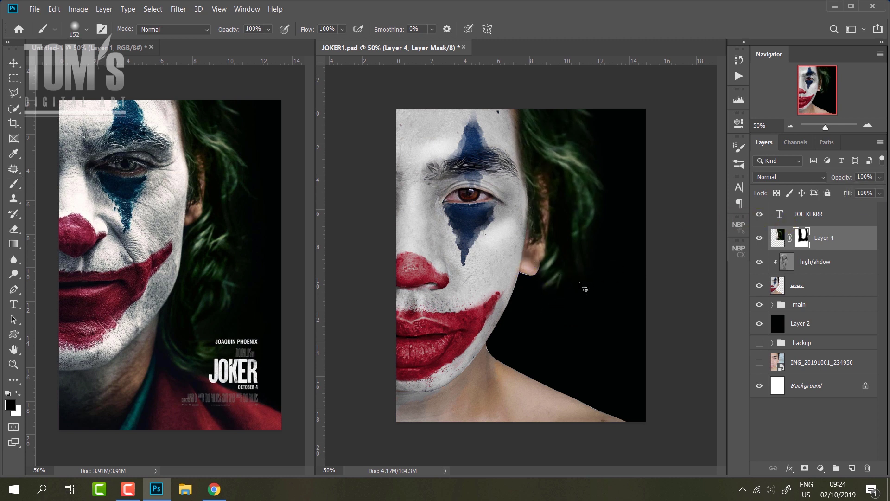
Shrink the hair layer to about 96% and nudge it around the ear
{"action": "key", "text": "ctrl+t"}
{"action": "left_click_drag", "start_coordinate": [649, 304], "coordinate": [639, 300]}
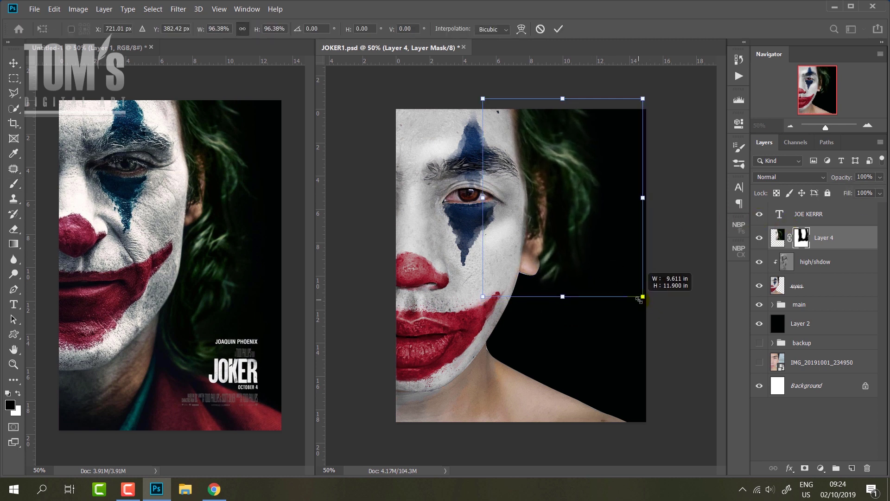
{"action": "key", "text": "Return"}
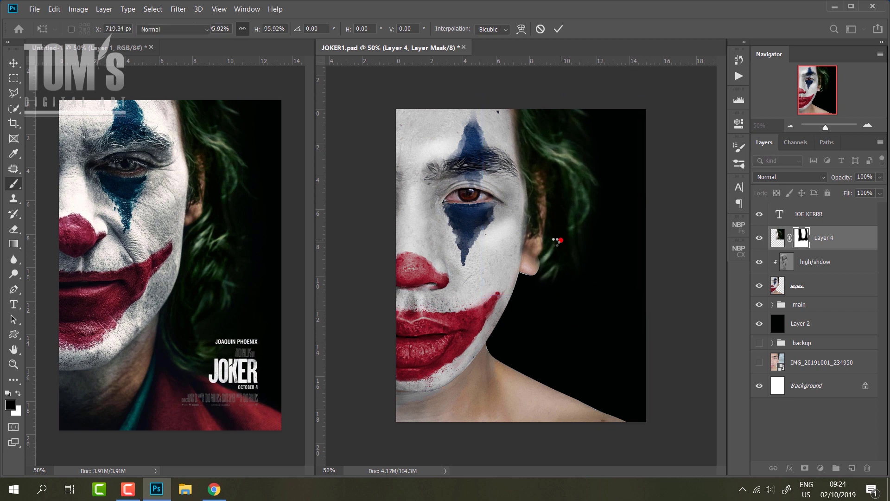
{"action": "left_click_drag", "start_coordinate": [538, 231], "coordinate": [553, 260]}
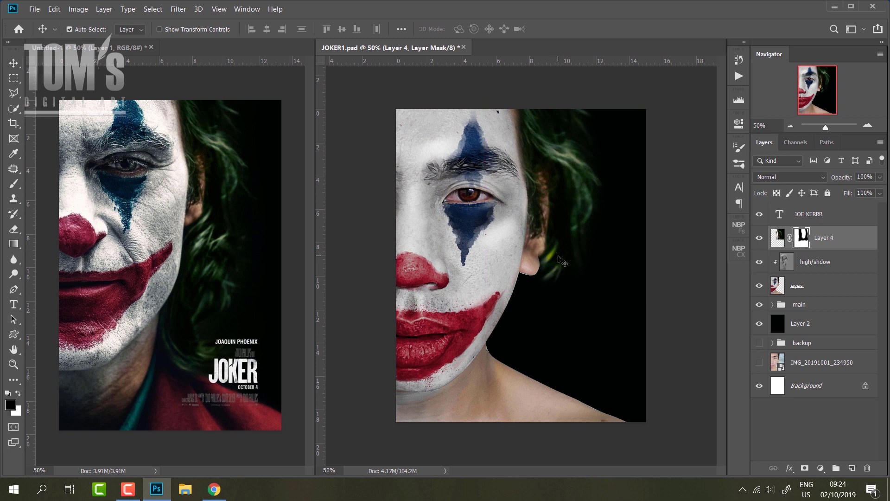
Rotate the hair about -3 degrees, scale it to about 98% and reposition it around the head
{"action": "key", "text": "ctrl+t"}
{"action": "left_click_drag", "start_coordinate": [666, 324], "coordinate": [672, 313]}
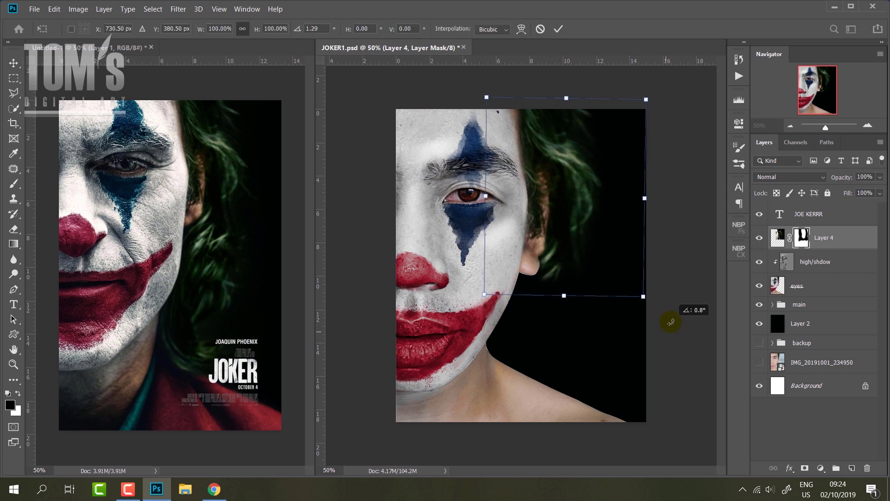
{"action": "left_click_drag", "start_coordinate": [593, 259], "coordinate": [592, 244]}
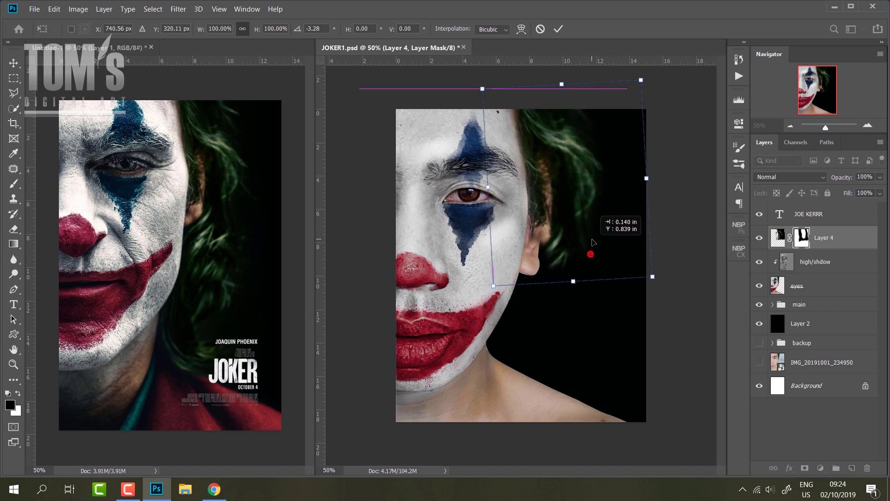
{"action": "left_click_drag", "start_coordinate": [592, 245], "coordinate": [593, 240]}
{"action": "left_click_drag", "start_coordinate": [649, 272], "coordinate": [645, 268]}
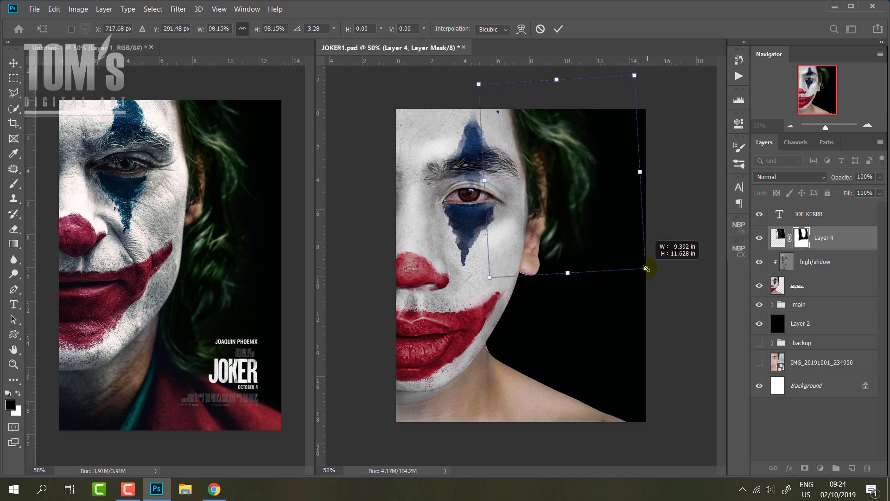
{"action": "left_click_drag", "start_coordinate": [574, 203], "coordinate": [575, 221]}
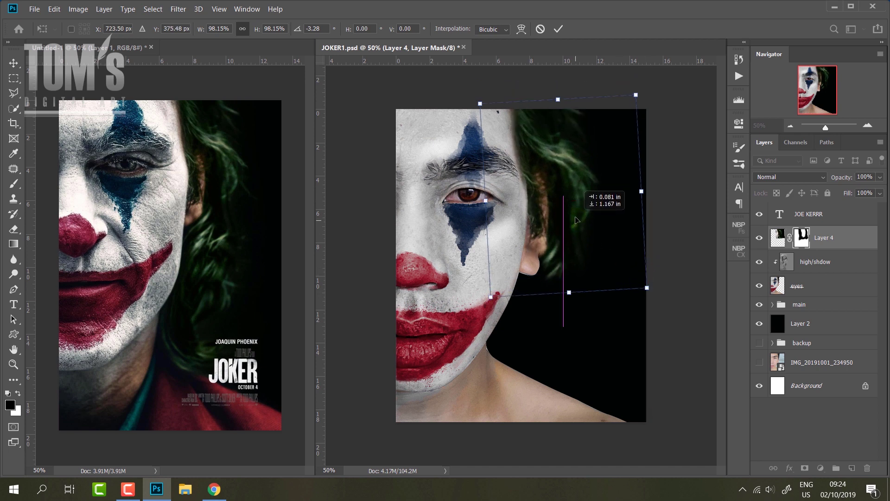
{"action": "double_click", "coordinate": [570, 211]}
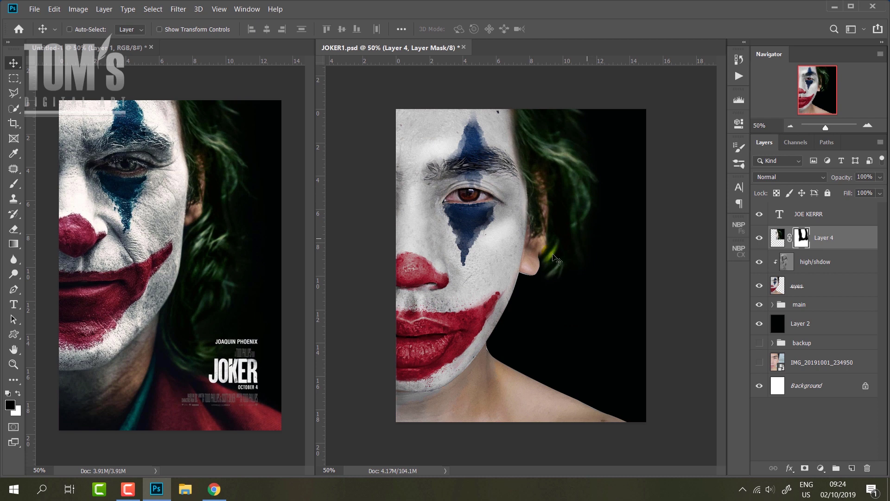
Set the brush size to 48 px, then adjust it to 91 px
{"action": "key", "text": "b"}
{"action": "type", "text": "48"}
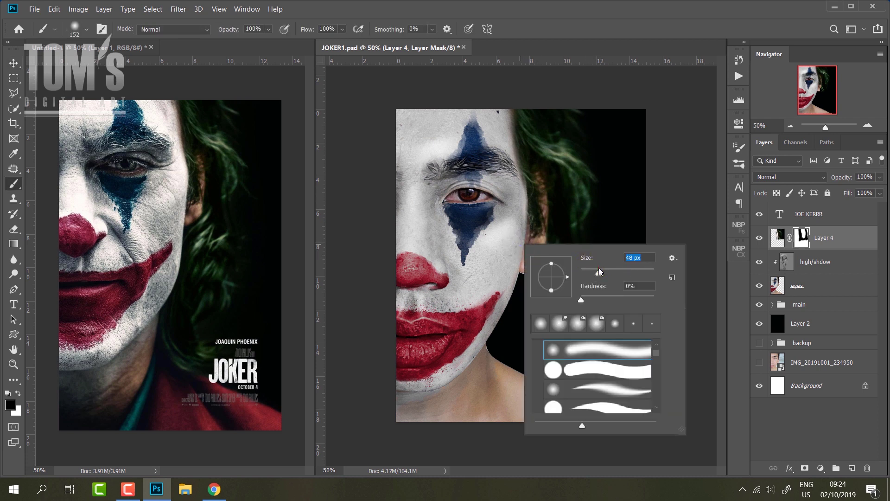
{"action": "left_click", "coordinate": [519, 241]}
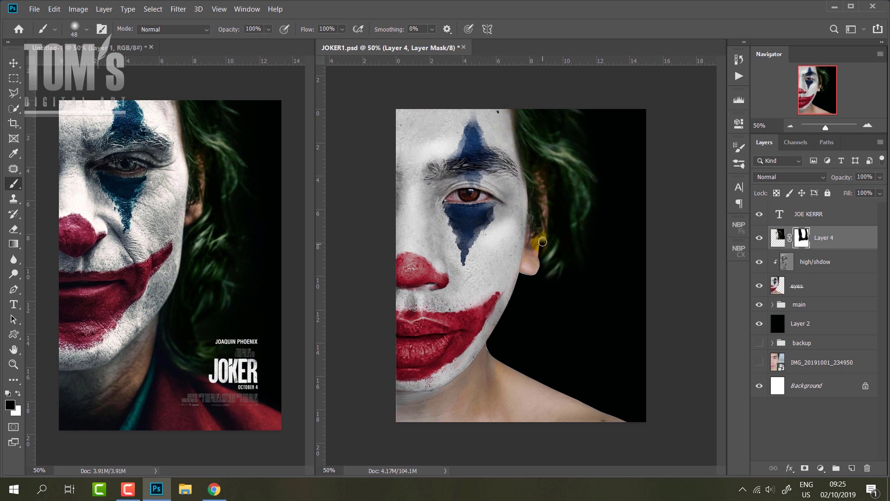
{"action": "right_click", "coordinate": [540, 257]}
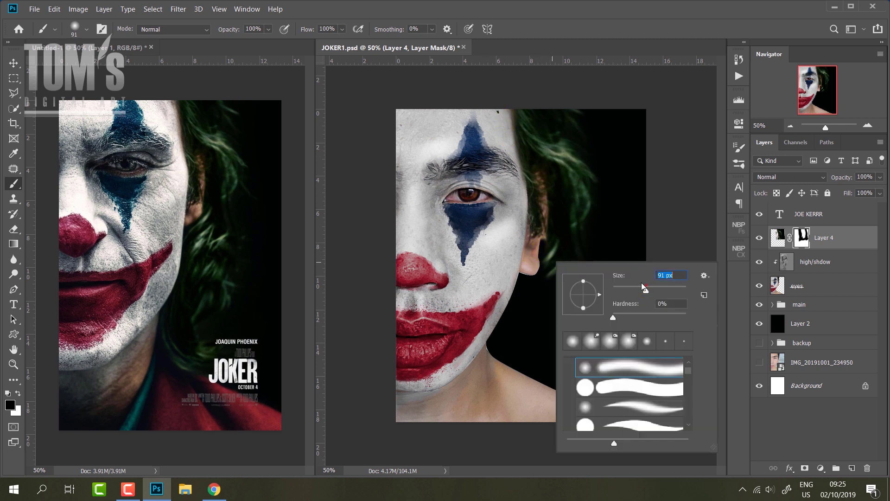
{"action": "key", "text": "Return"}
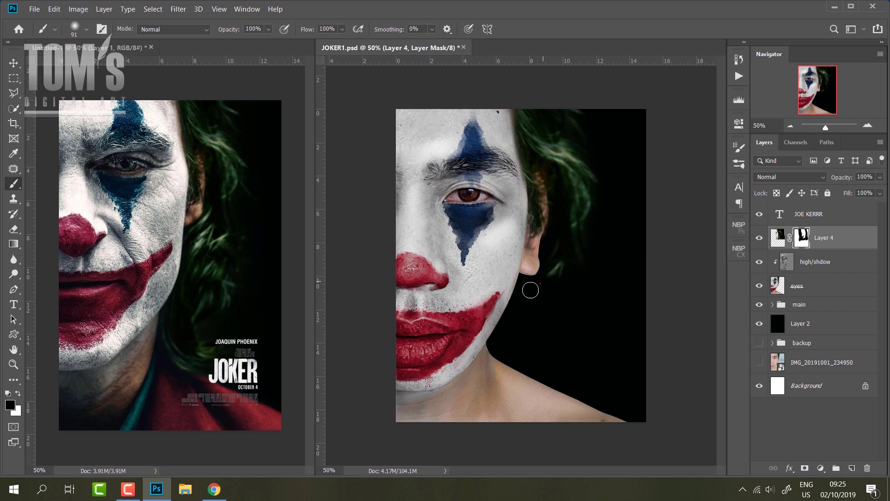
Shrink the hair to about 98.63% and blend its mask edge near the ear
{"action": "key", "text": "ctrl+t"}
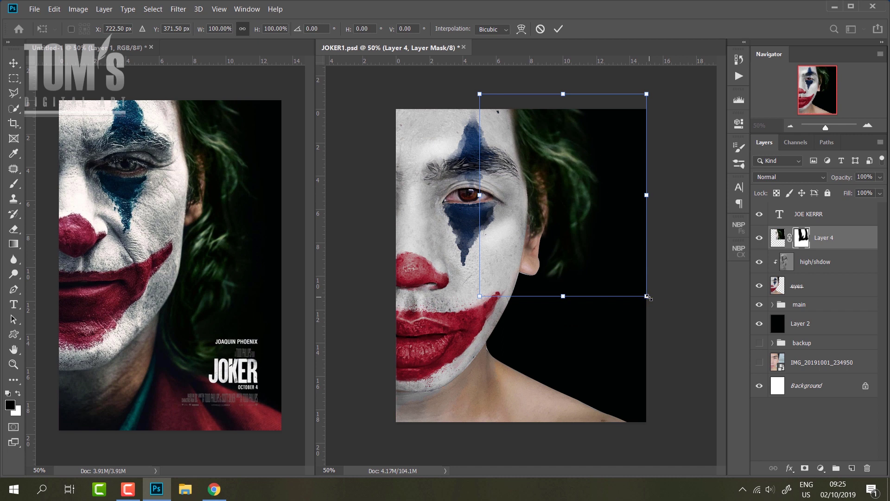
{"action": "left_click_drag", "start_coordinate": [647, 297], "coordinate": [644, 294]}
{"action": "key", "text": "Return"}
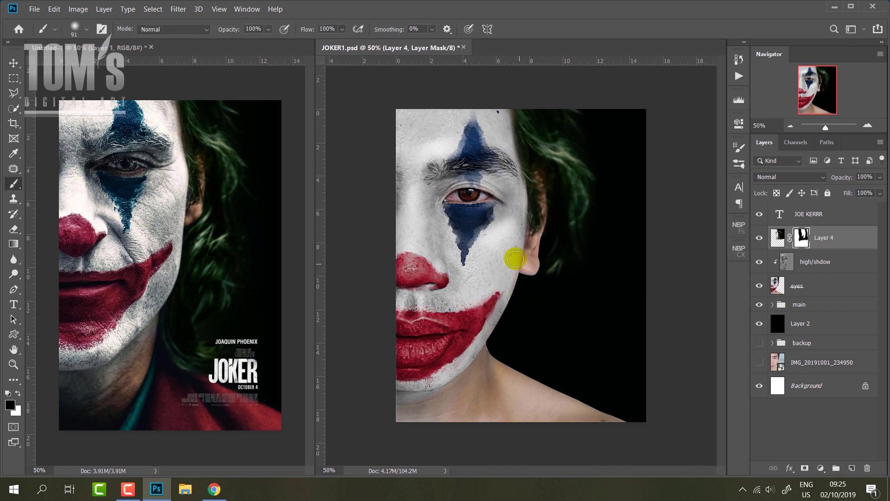
{"action": "left_click_drag", "start_coordinate": [517, 212], "coordinate": [493, 175]}
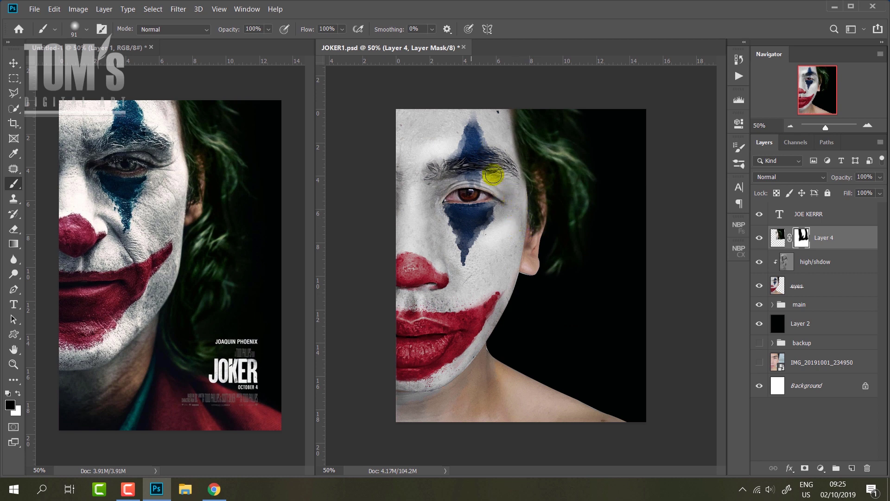
Blur the ear edge on the eyes layer
{"action": "left_click", "coordinate": [821, 281]}
{"action": "key", "text": "x"}
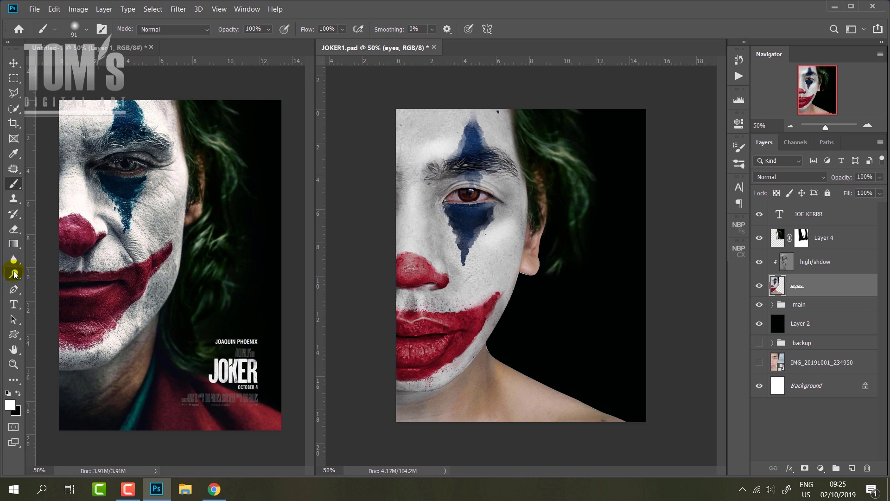
{"action": "left_click", "coordinate": [14, 260]}
{"action": "mouse_move", "coordinate": [528, 265]}
{"action": "left_mouse_down"}
{"action": "mouse_move", "coordinate": [533, 277]}
{"action": "mouse_move", "coordinate": [533, 251]}
{"action": "left_mouse_up"}
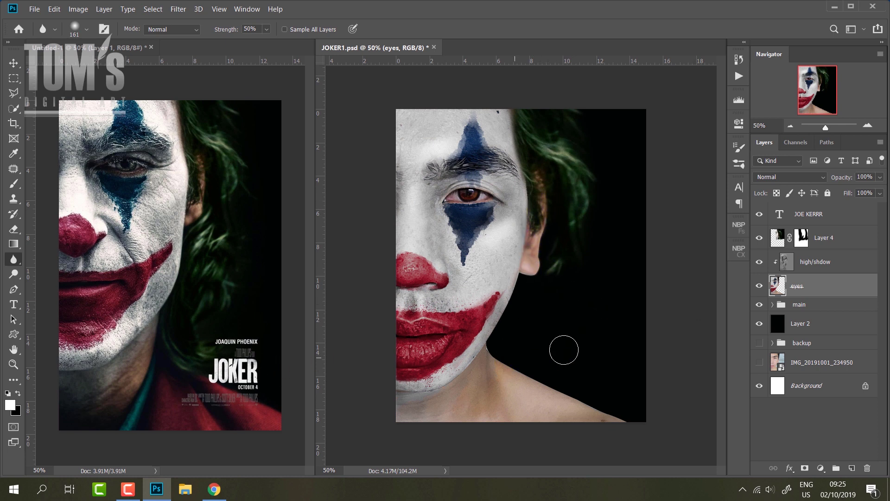
Reselect Layer 4 and bring the poster document forward for a new selection
{"action": "left_click", "coordinate": [839, 239]}
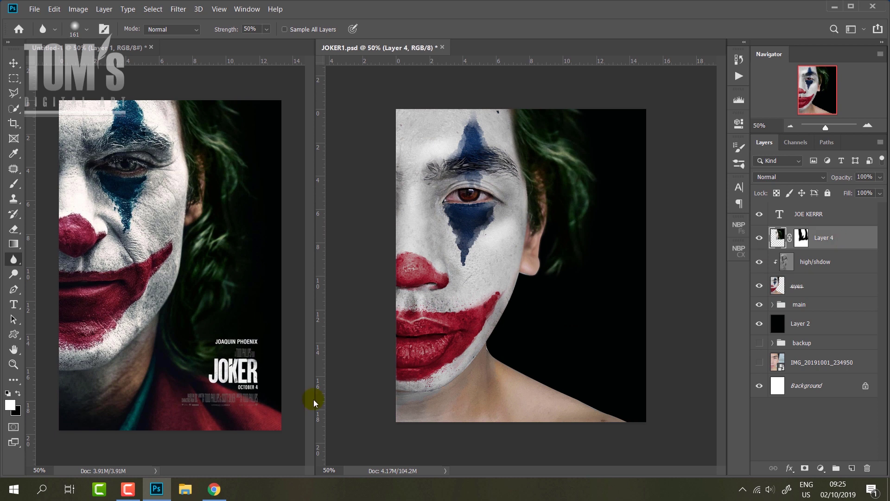
{"action": "key", "text": "m"}
{"action": "left_click", "coordinate": [196, 227]}
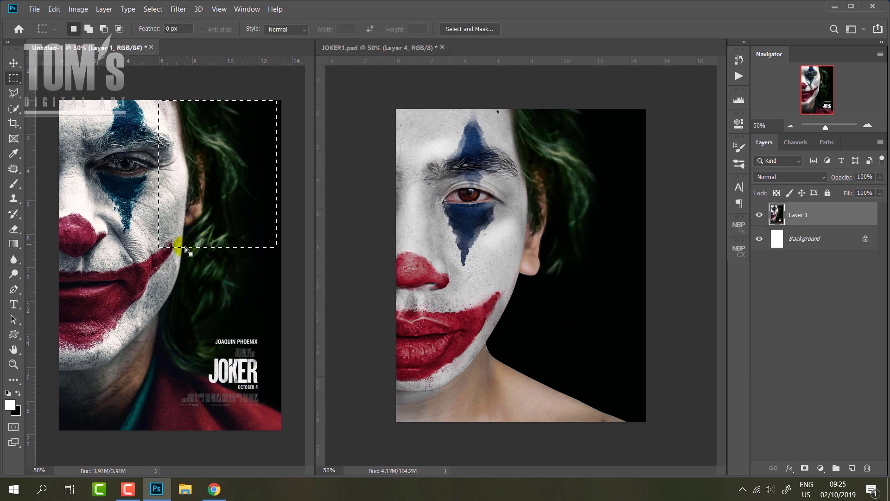
Select the poster's hair region and copy it into JOKER1, moving it up and left
{"action": "left_click_drag", "start_coordinate": [159, 203], "coordinate": [277, 397]}
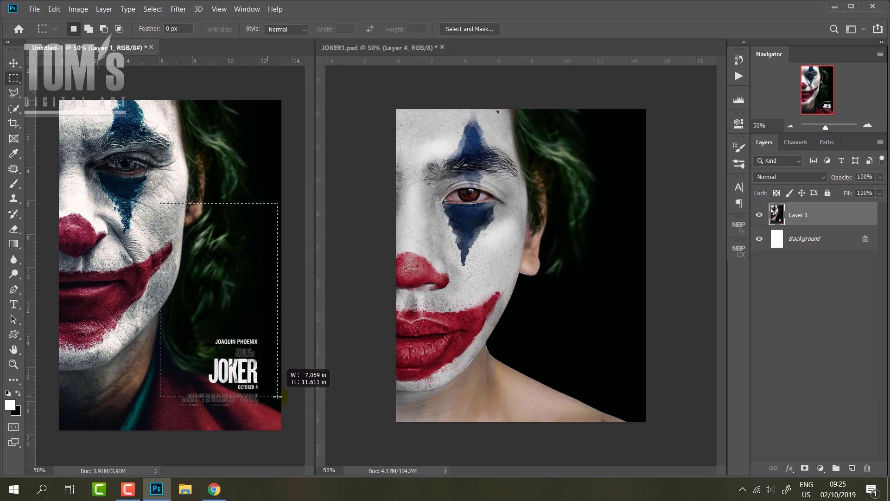
{"action": "left_click_drag", "start_coordinate": [260, 312], "coordinate": [254, 314]}
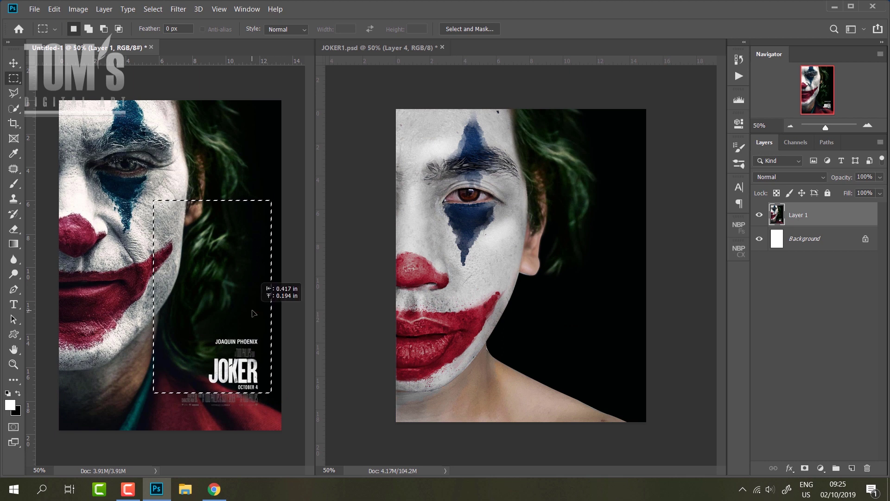
{"action": "left_click", "coordinate": [13, 63]}
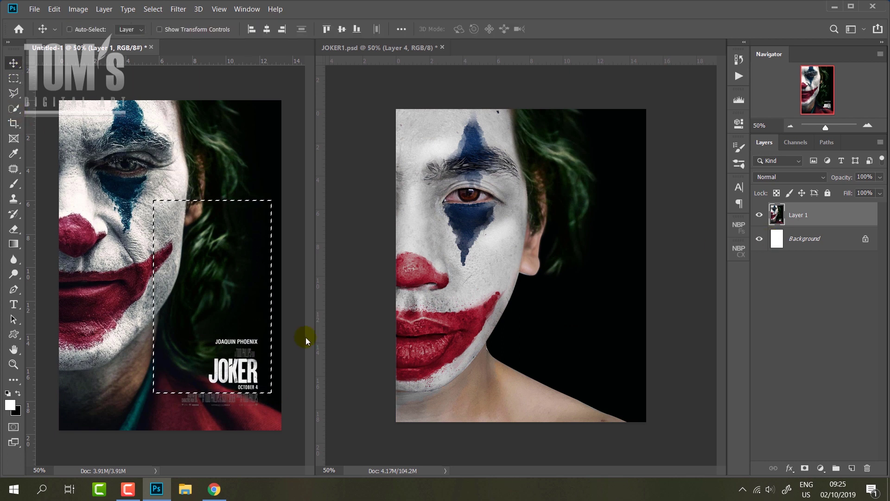
{"action": "left_click_drag", "start_coordinate": [204, 294], "coordinate": [580, 324]}
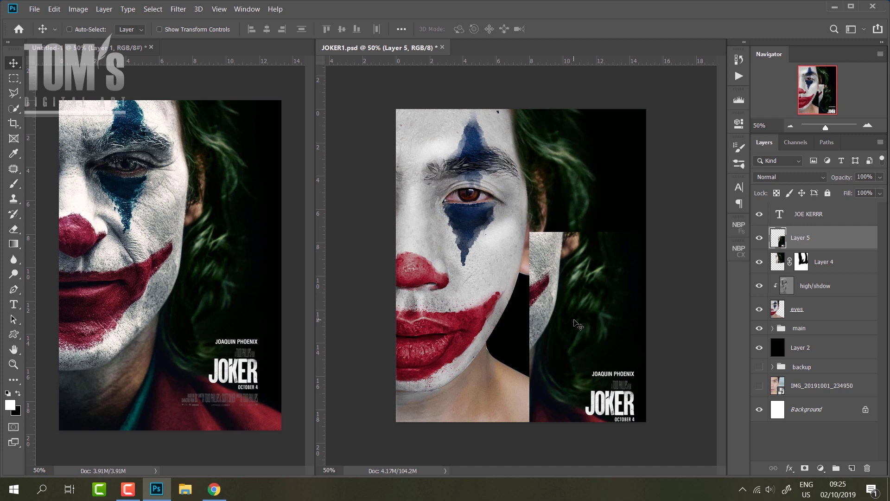
{"action": "left_click_drag", "start_coordinate": [565, 331], "coordinate": [514, 277]}
Scale the new poster piece to about 135% and position it higher on the head
{"action": "key", "text": "ctrl+t"}
{"action": "left_click_drag", "start_coordinate": [596, 370], "coordinate": [682, 449]}
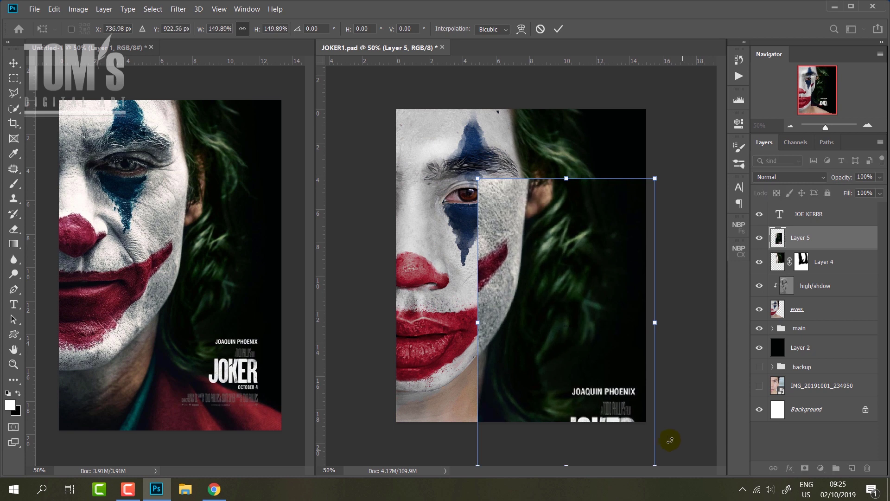
{"action": "left_click_drag", "start_coordinate": [562, 259], "coordinate": [552, 330]}
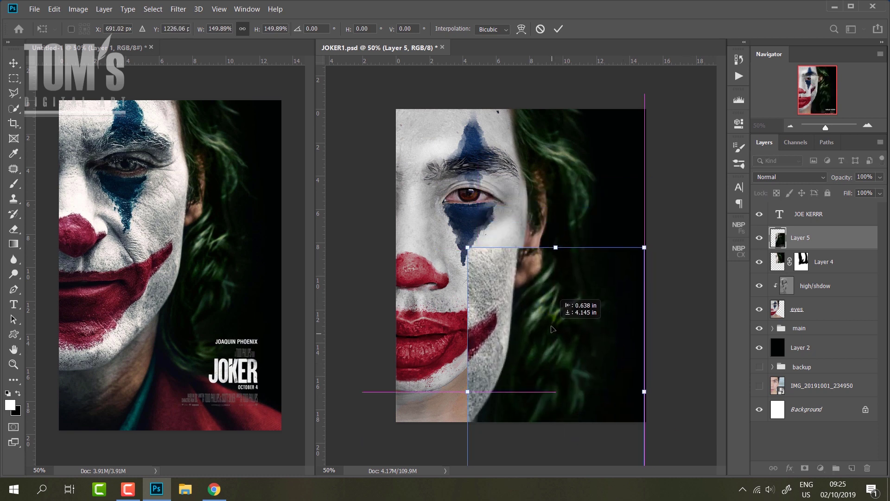
{"action": "left_click_drag", "start_coordinate": [551, 330], "coordinate": [553, 308]}
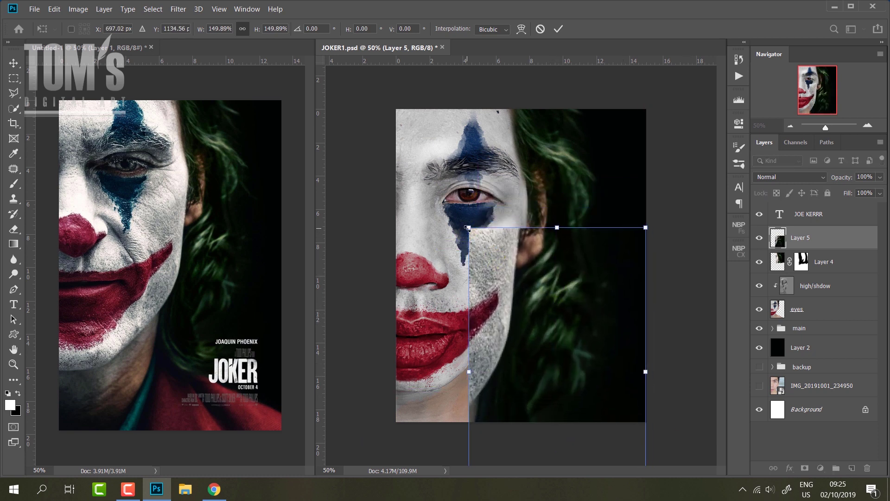
{"action": "left_click_drag", "start_coordinate": [467, 227], "coordinate": [486, 254]}
{"action": "mouse_move", "coordinate": [584, 347]}
{"action": "left_mouse_down"}
{"action": "mouse_move", "coordinate": [564, 223]}
{"action": "mouse_move", "coordinate": [573, 289]}
{"action": "left_mouse_up"}
{"action": "key", "text": "Return"}
Move Layer 5 below the face layers and settle the hair around the head
{"action": "left_click_drag", "start_coordinate": [830, 238], "coordinate": [830, 308]}
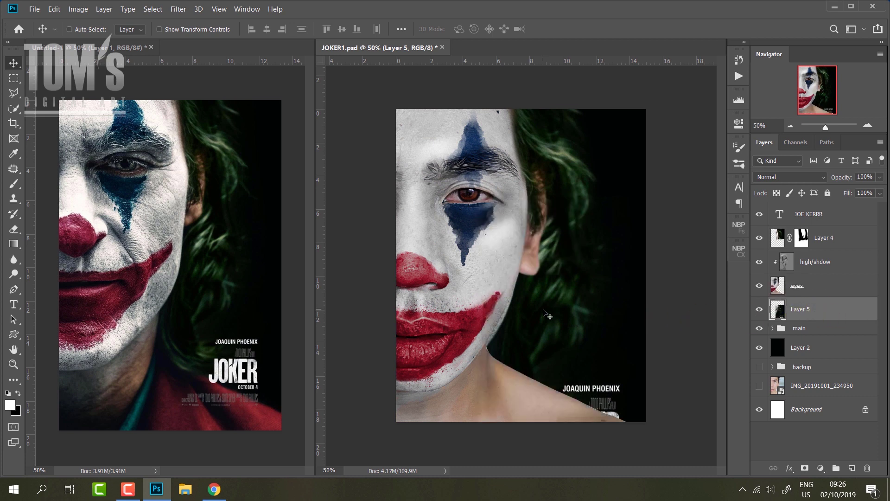
{"action": "left_click_drag", "start_coordinate": [545, 313], "coordinate": [534, 309]}
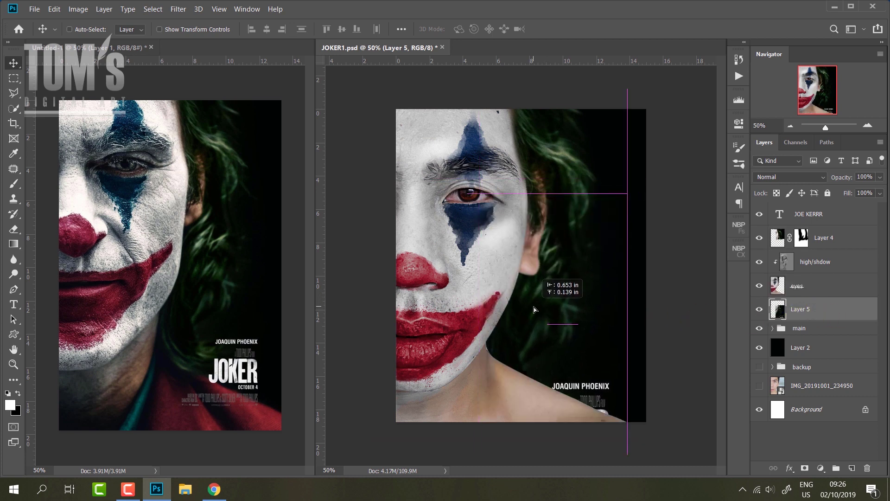
{"action": "left_click_drag", "start_coordinate": [534, 309], "coordinate": [534, 309]}
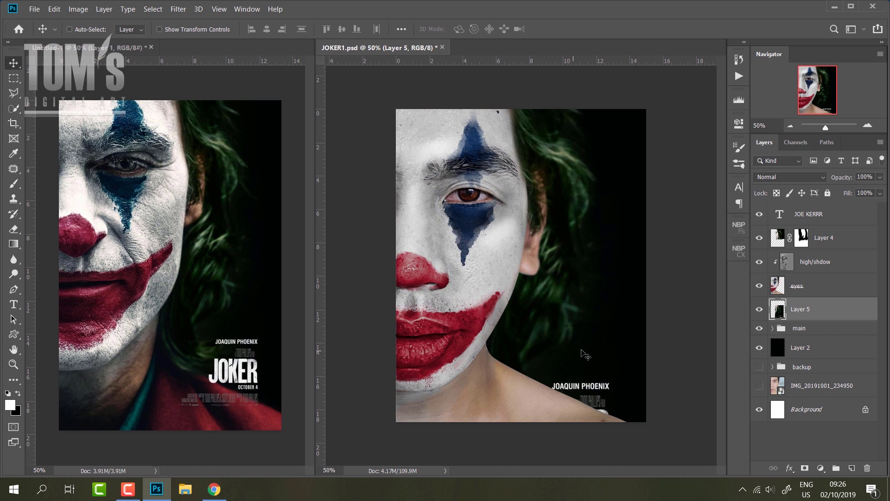
Add a layer mask to Layer 5 and set up a 448 px black brush
{"action": "key", "text": "b"}
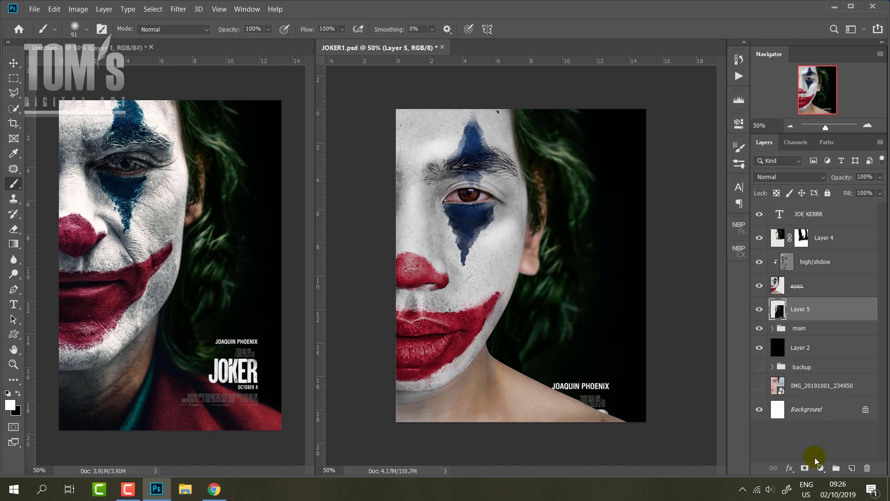
{"action": "left_click", "coordinate": [804, 468]}
{"action": "key", "text": "x"}
{"action": "right_click", "coordinate": [405, 263]}
{"action": "left_click_drag", "start_coordinate": [527, 292], "coordinate": [530, 292]}
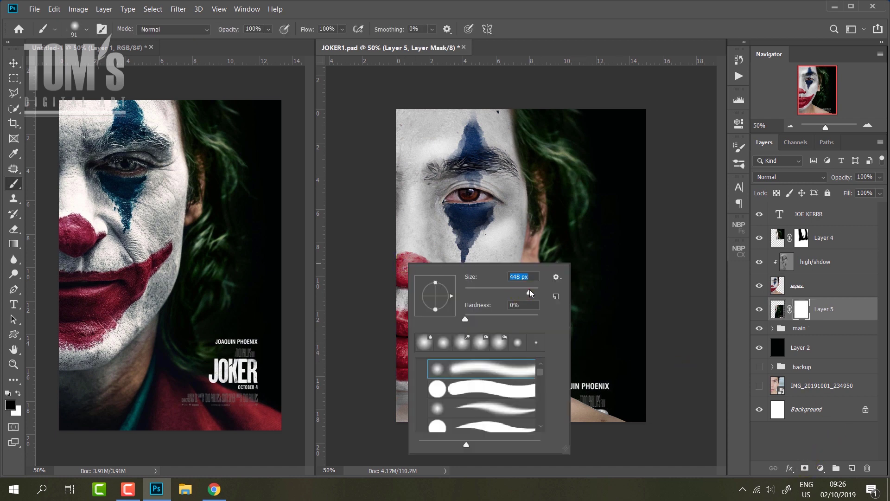
{"action": "key", "text": "Return"}
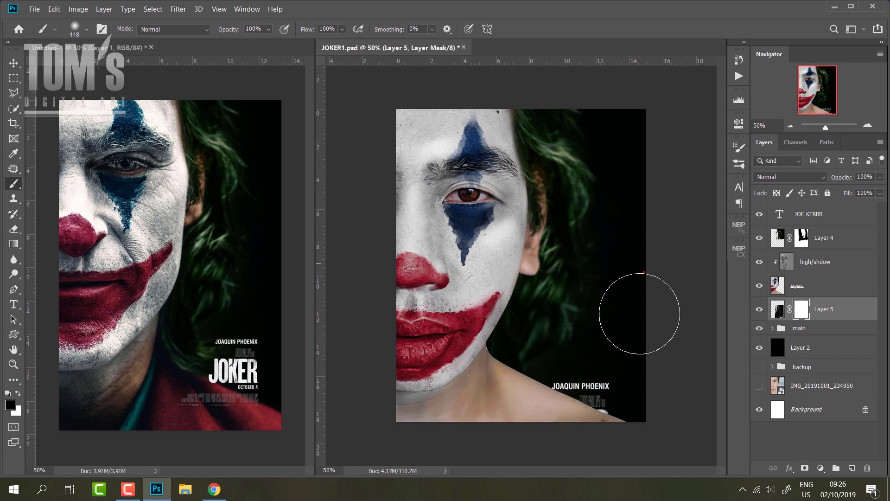
Mask out the JOAQUIN PHOENIX credits and lower face, then target Layer 5's image
{"action": "left_click_drag", "start_coordinate": [622, 369], "coordinate": [612, 395]}
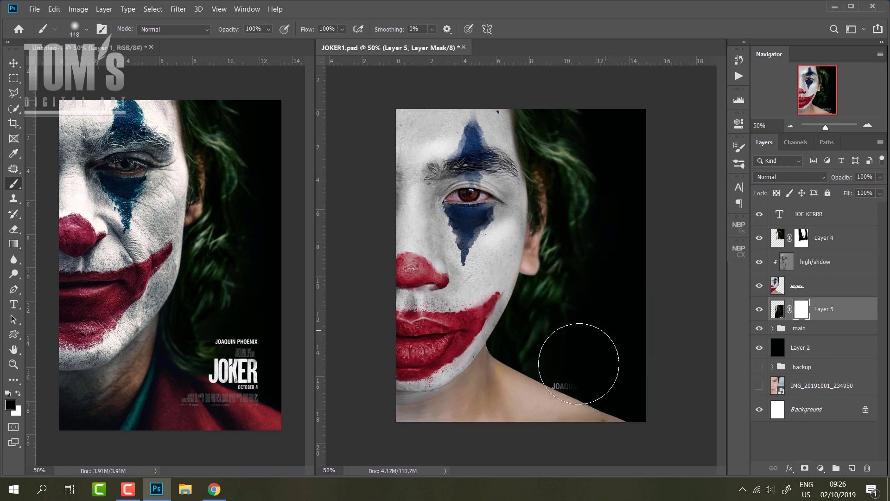
{"action": "left_click_drag", "start_coordinate": [477, 367], "coordinate": [444, 328]}
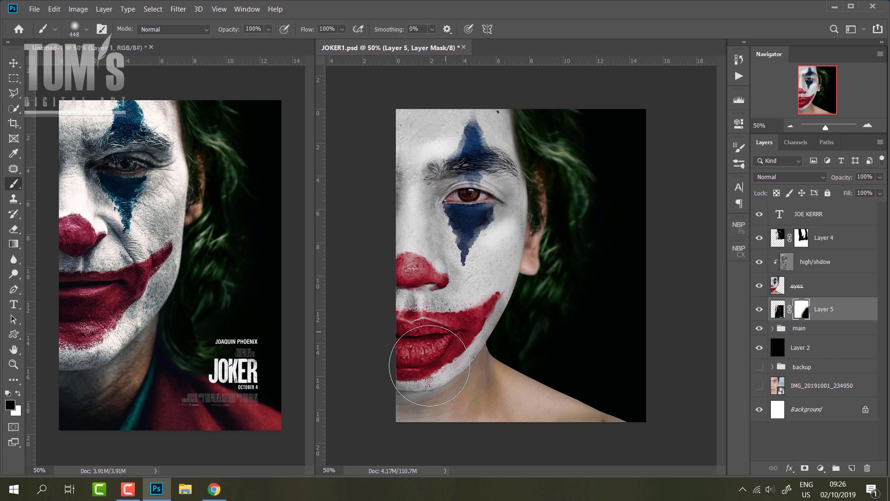
{"action": "left_click", "coordinate": [648, 234]}
{"action": "left_click", "coordinate": [658, 154]}
{"action": "left_click", "coordinate": [855, 311]}
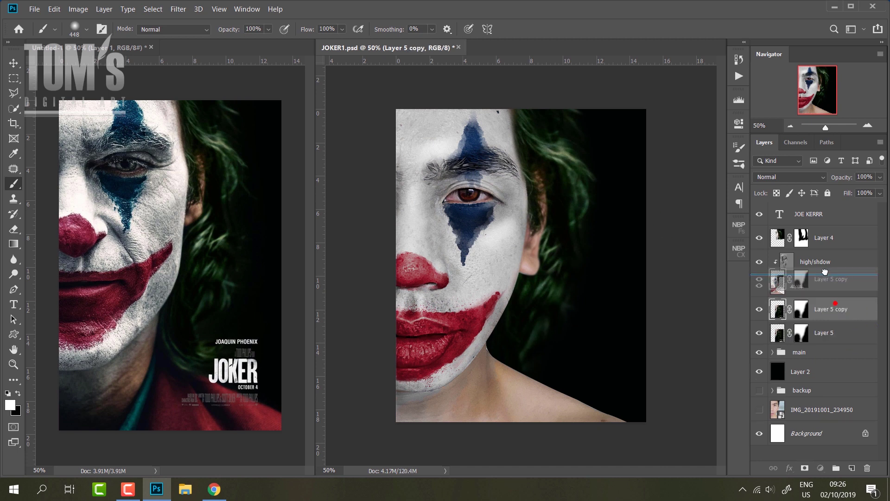
Duplicate Layer 5 above Layer 4, move the copy down and delete its mask
{"action": "left_click_drag", "start_coordinate": [854, 314], "coordinate": [820, 237]}
{"action": "scroll", "coordinate": [830, 218], "scroll_direction": "down", "scroll_amount": 1}
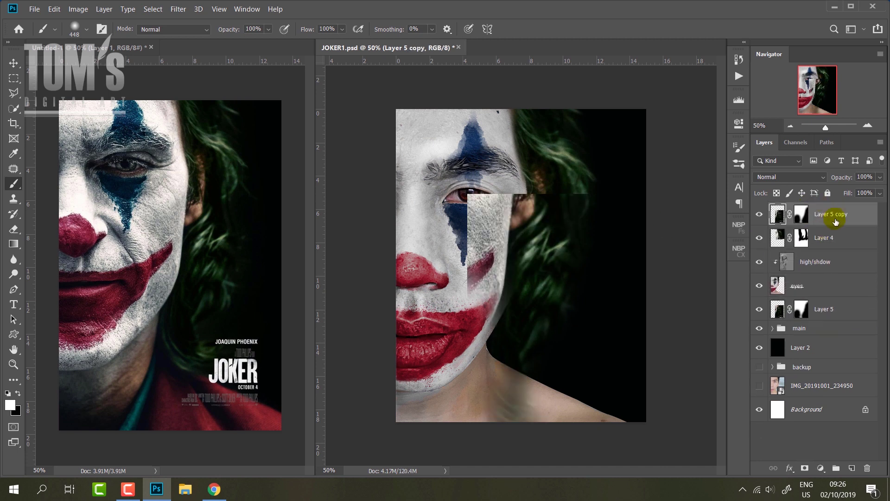
{"action": "key", "text": "v"}
{"action": "mouse_move", "coordinate": [535, 262]}
{"action": "left_mouse_down"}
{"action": "mouse_move", "coordinate": [530, 330]}
{"action": "mouse_move", "coordinate": [572, 370]}
{"action": "mouse_move", "coordinate": [572, 341]}
{"action": "left_mouse_up"}
{"action": "right_click", "coordinate": [801, 214]}
{"action": "left_click", "coordinate": [747, 233]}
Rotate Layer 5 copy counter-clockwise and give it a new layer mask
{"action": "key", "text": "ctrl+t"}
{"action": "left_click_drag", "start_coordinate": [666, 434], "coordinate": [647, 169]}
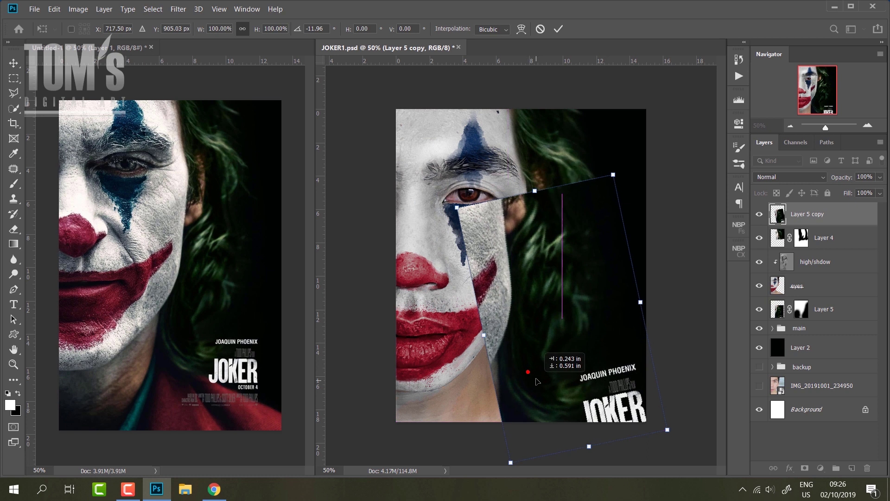
{"action": "key", "text": "Return"}
{"action": "left_click", "coordinate": [804, 467]}
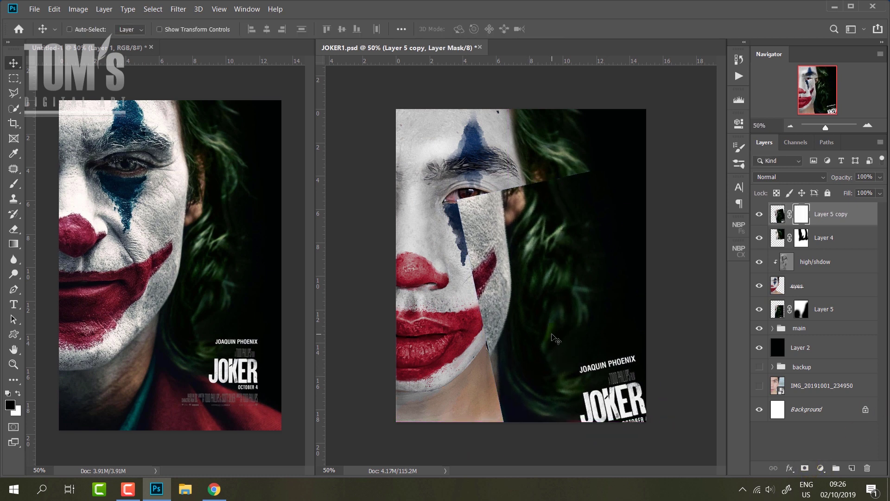
Mask the copy off the face and JOKER title, refining the jawline and neck with a 114 px brush
{"action": "key", "text": "b"}
{"action": "key", "text": "x"}
{"action": "left_click_drag", "start_coordinate": [547, 176], "coordinate": [473, 366]}
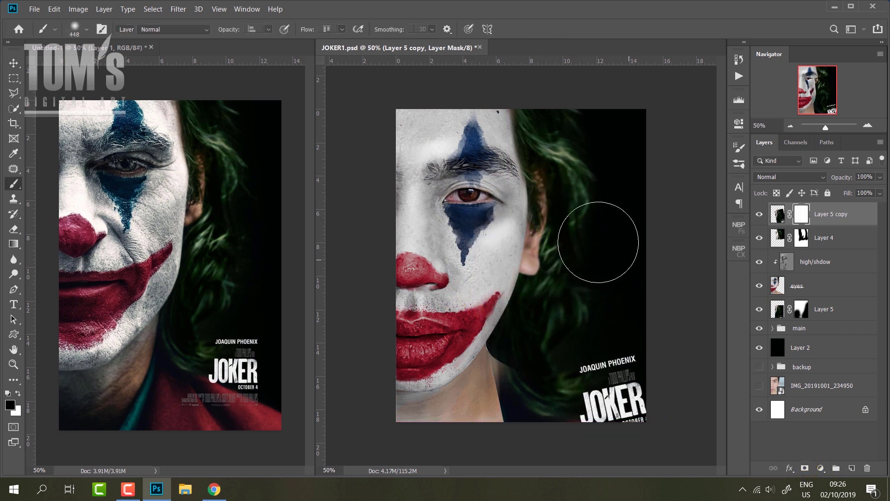
{"action": "left_click_drag", "start_coordinate": [627, 253], "coordinate": [635, 411]}
{"action": "right_click", "coordinate": [549, 290]}
{"action": "left_click_drag", "start_coordinate": [667, 309], "coordinate": [645, 310]}
{"action": "mouse_move", "coordinate": [489, 378]}
{"action": "left_mouse_down"}
{"action": "mouse_move", "coordinate": [503, 371]}
{"action": "mouse_move", "coordinate": [515, 316]}
{"action": "left_mouse_up"}
{"action": "key", "text": "x"}
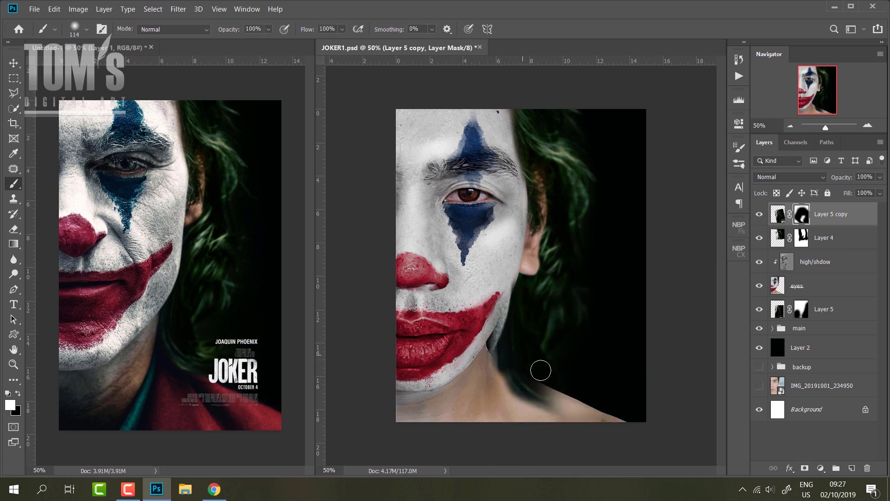
{"action": "mouse_move", "coordinate": [553, 384]}
{"action": "left_mouse_down"}
{"action": "mouse_move", "coordinate": [566, 351]}
{"action": "mouse_move", "coordinate": [522, 325]}
{"action": "left_mouse_up"}
Rotate the copied hair about 4 degrees and move it down
{"action": "key", "text": "ctrl+t"}
{"action": "left_click_drag", "start_coordinate": [699, 422], "coordinate": [689, 435]}
{"action": "left_click_drag", "start_coordinate": [547, 208], "coordinate": [548, 220]}
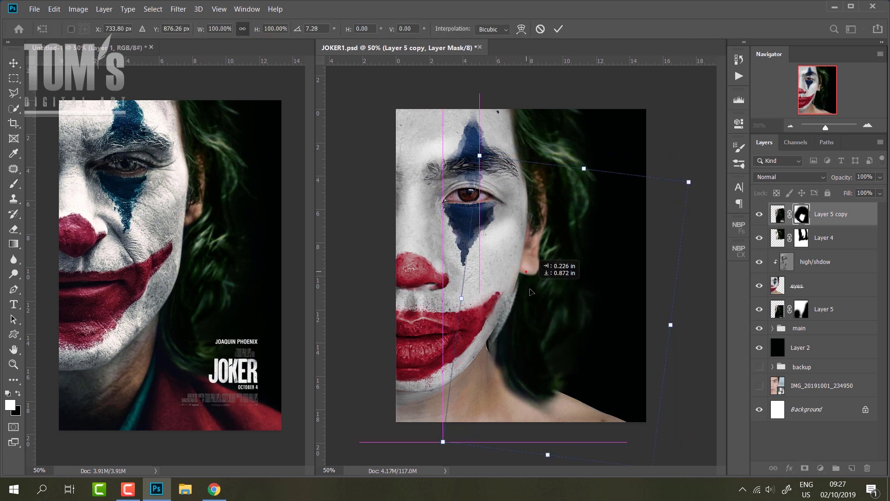
{"action": "left_click_drag", "start_coordinate": [669, 421], "coordinate": [659, 431]}
{"action": "key", "text": "Return"}
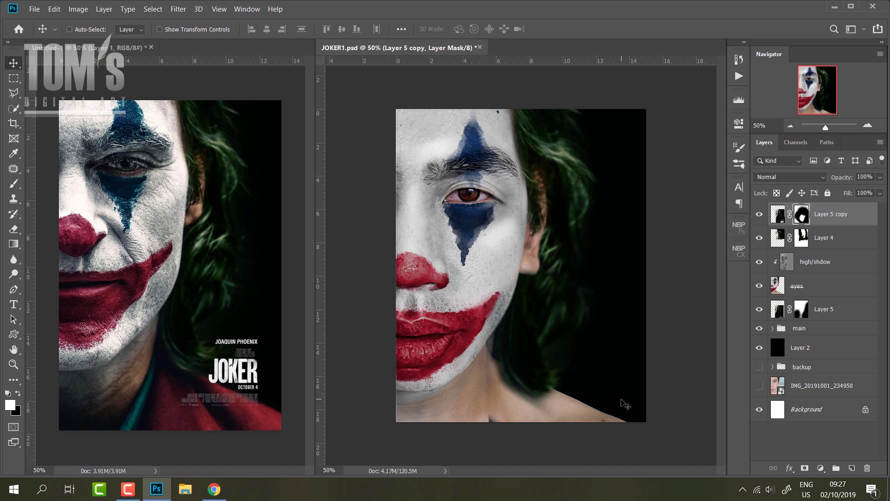
Apply the layer mask to Layer 5 copy
{"action": "key", "text": "b"}
{"action": "key", "text": "x"}
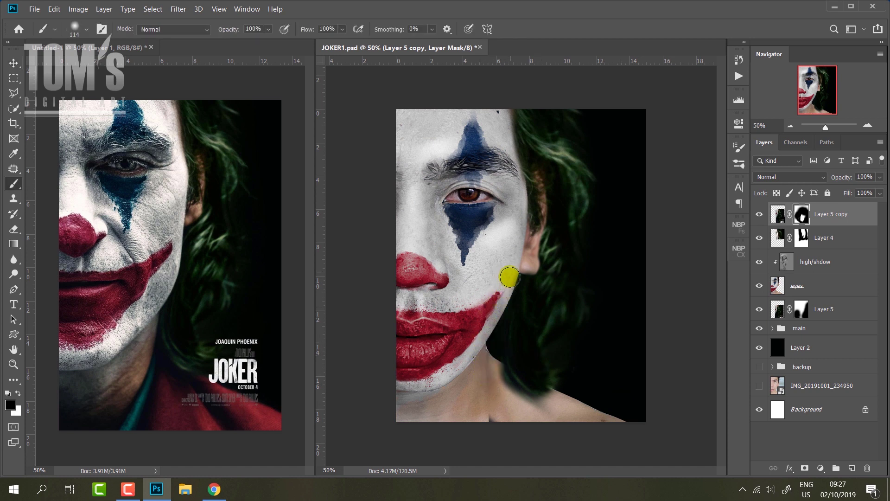
{"action": "right_click", "coordinate": [800, 214]}
{"action": "left_click", "coordinate": [797, 239]}
{"action": "key", "text": "x"}
{"action": "right_click", "coordinate": [13, 260]}
Set up the Smudge tool with a 20 px brush and about 41% strength
{"action": "left_click", "coordinate": [45, 280]}
{"action": "right_click", "coordinate": [548, 384]}
{"action": "left_click", "coordinate": [253, 30]}
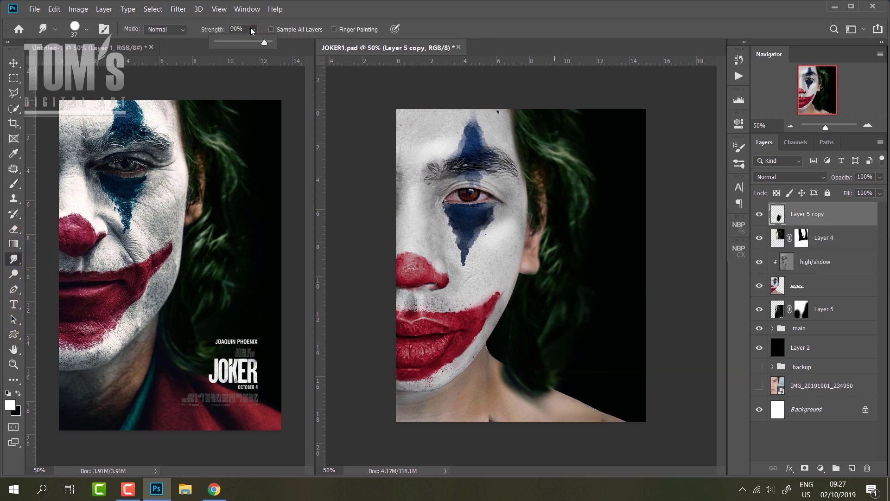
{"action": "left_click", "coordinate": [245, 28]}
{"action": "type", "text": "2"}
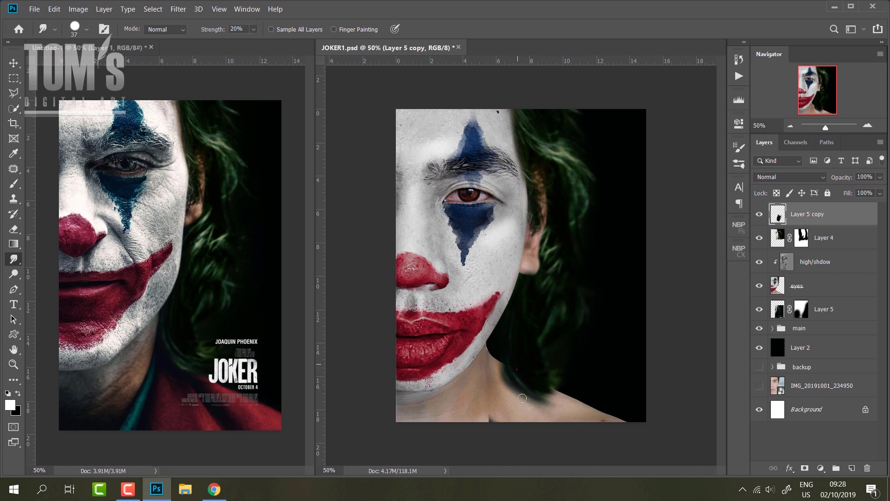
{"action": "right_click", "coordinate": [533, 382]}
{"action": "double_click", "coordinate": [646, 300]}
{"action": "type", "text": "20"}
{"action": "key", "text": "Return"}
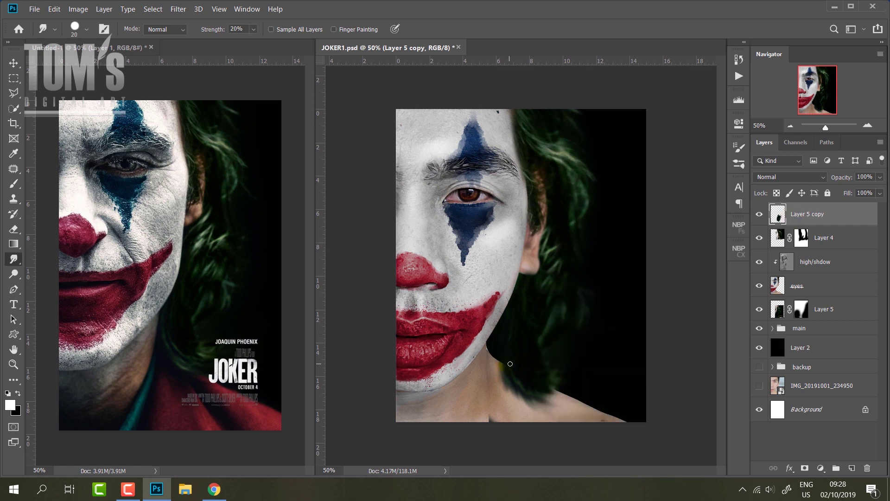
{"action": "left_click", "coordinate": [253, 29]}
{"action": "left_click", "coordinate": [509, 365]}
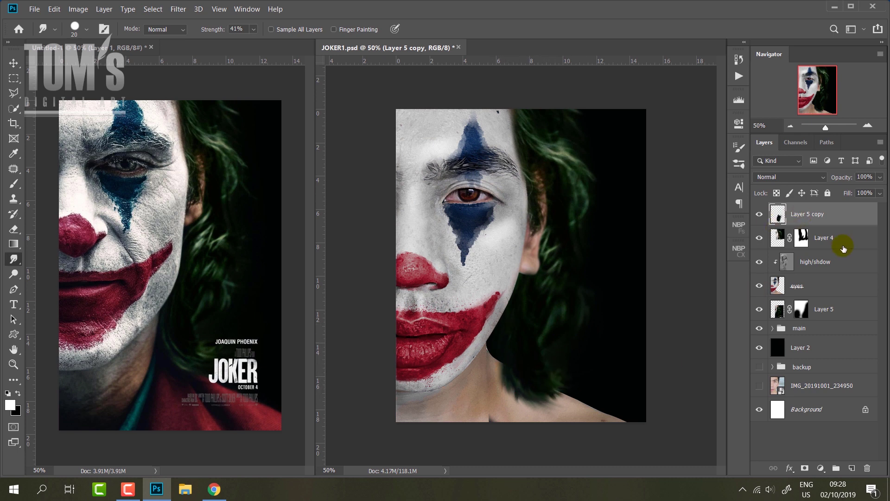
Select the hair and face layers and gather them into Group 2
{"action": "left_click", "coordinate": [838, 246], "text": "ctrl"}
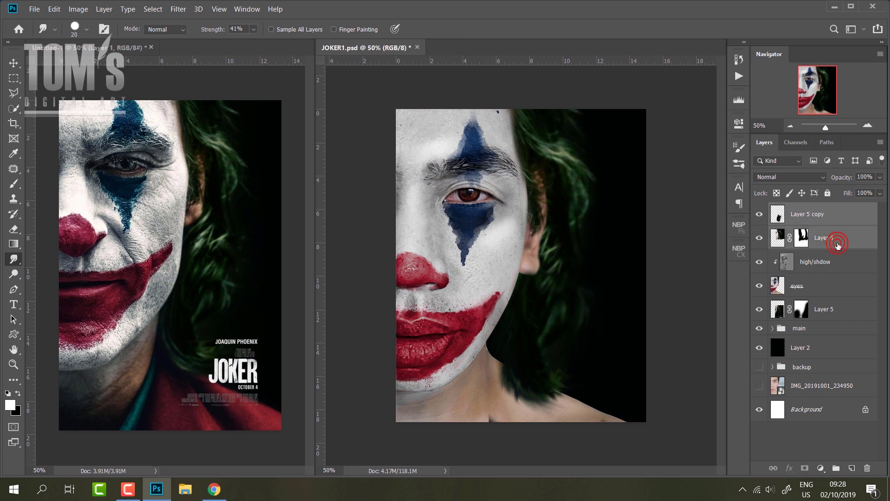
{"action": "key", "text": "ctrl+e"}
{"action": "left_click", "coordinate": [840, 287], "text": "shift"}
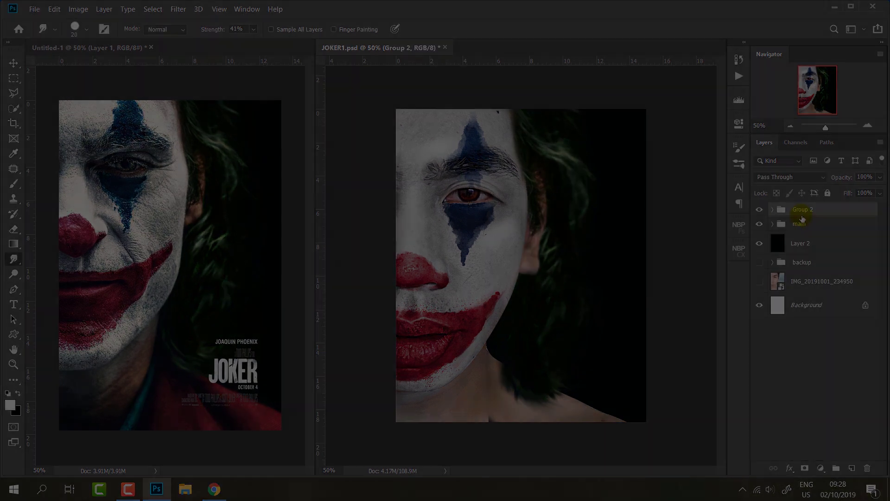